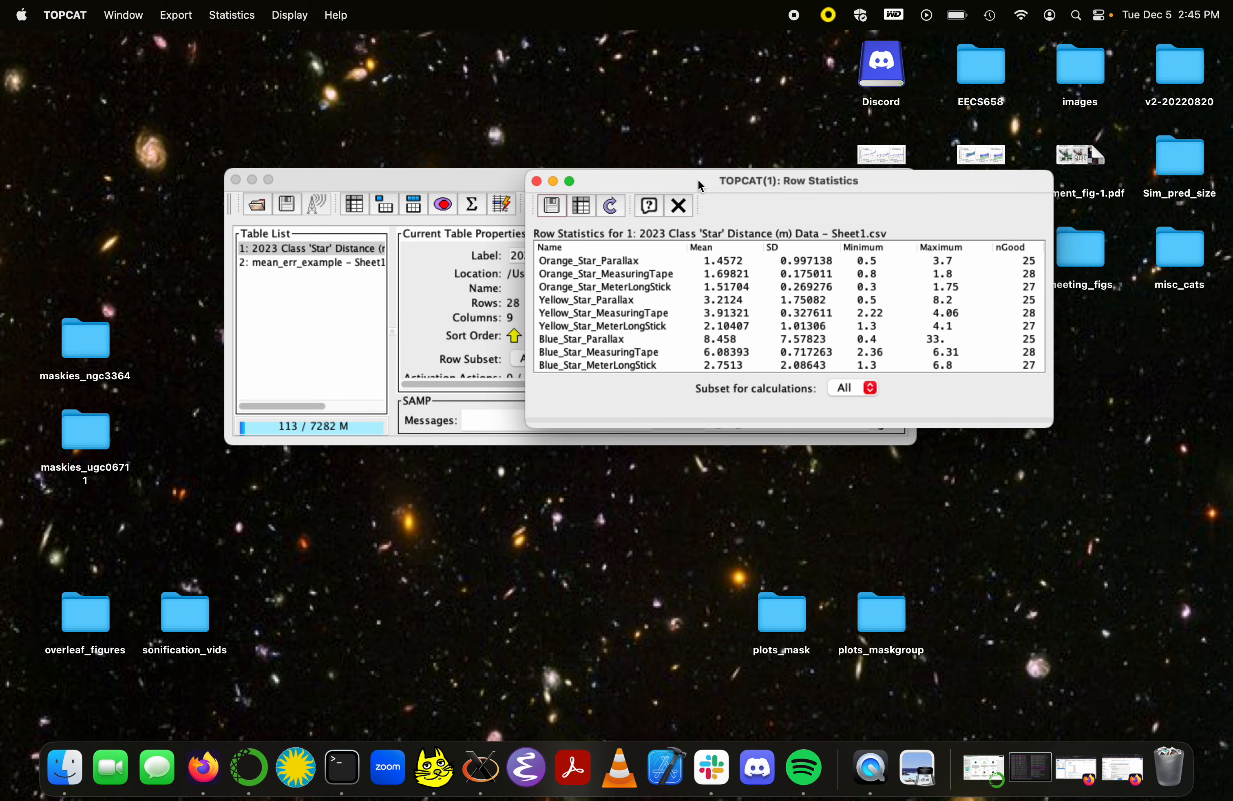
Try sorting the row statistics by the SD and Name columns, and restore their original order
drag(697, 180, 667, 230)
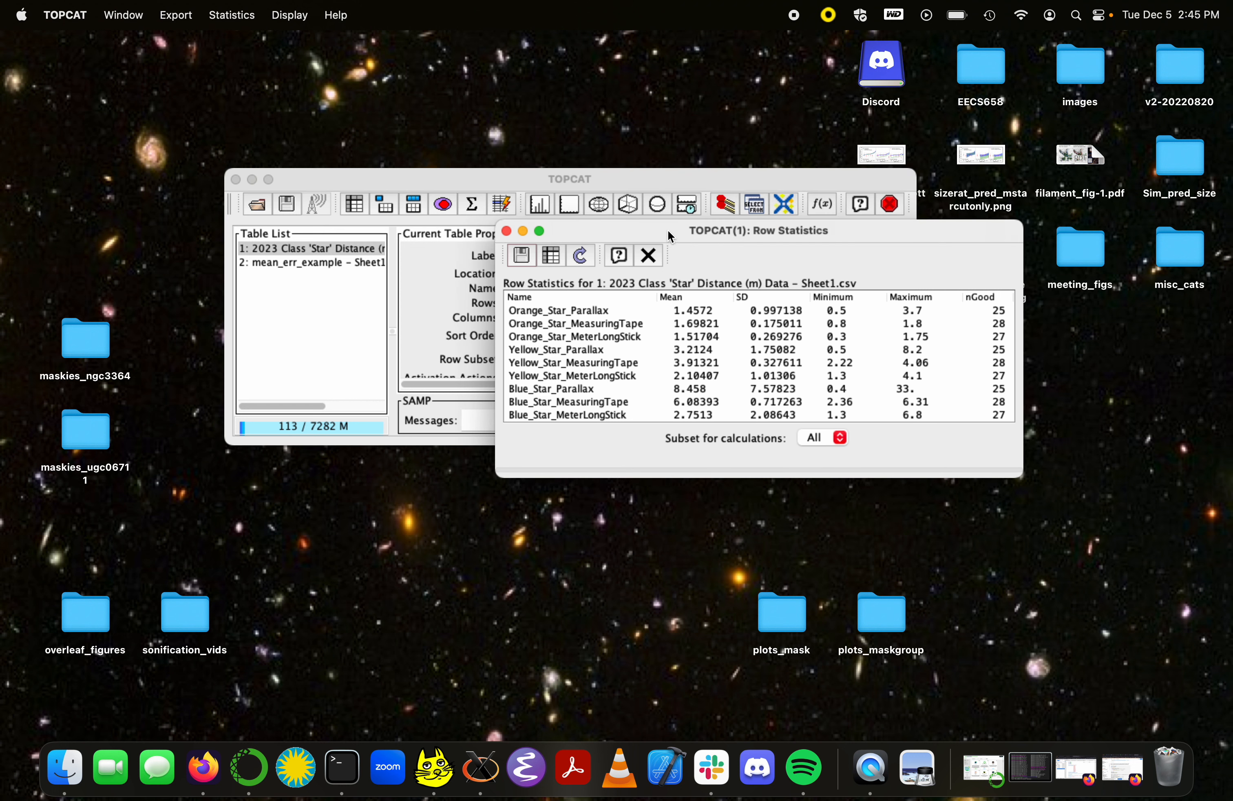
click(676, 296)
click(750, 297)
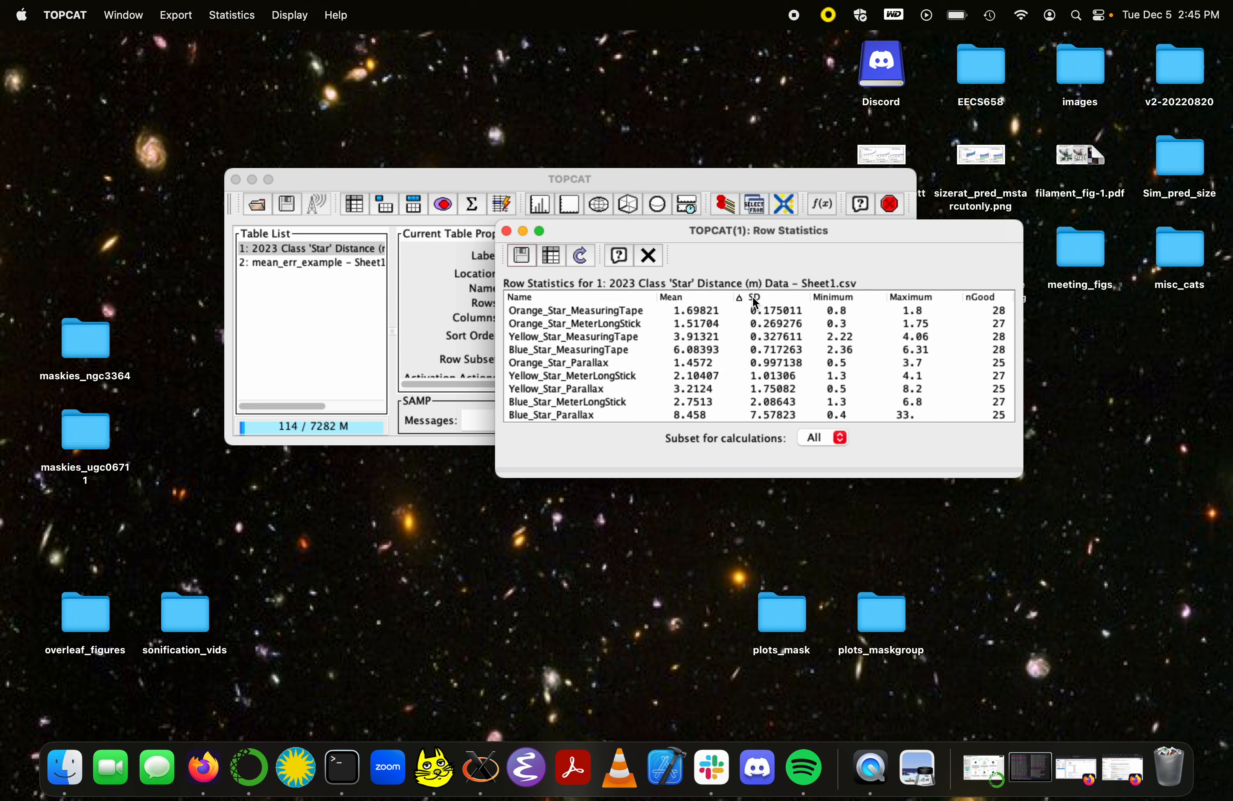
click(596, 294)
click(596, 295)
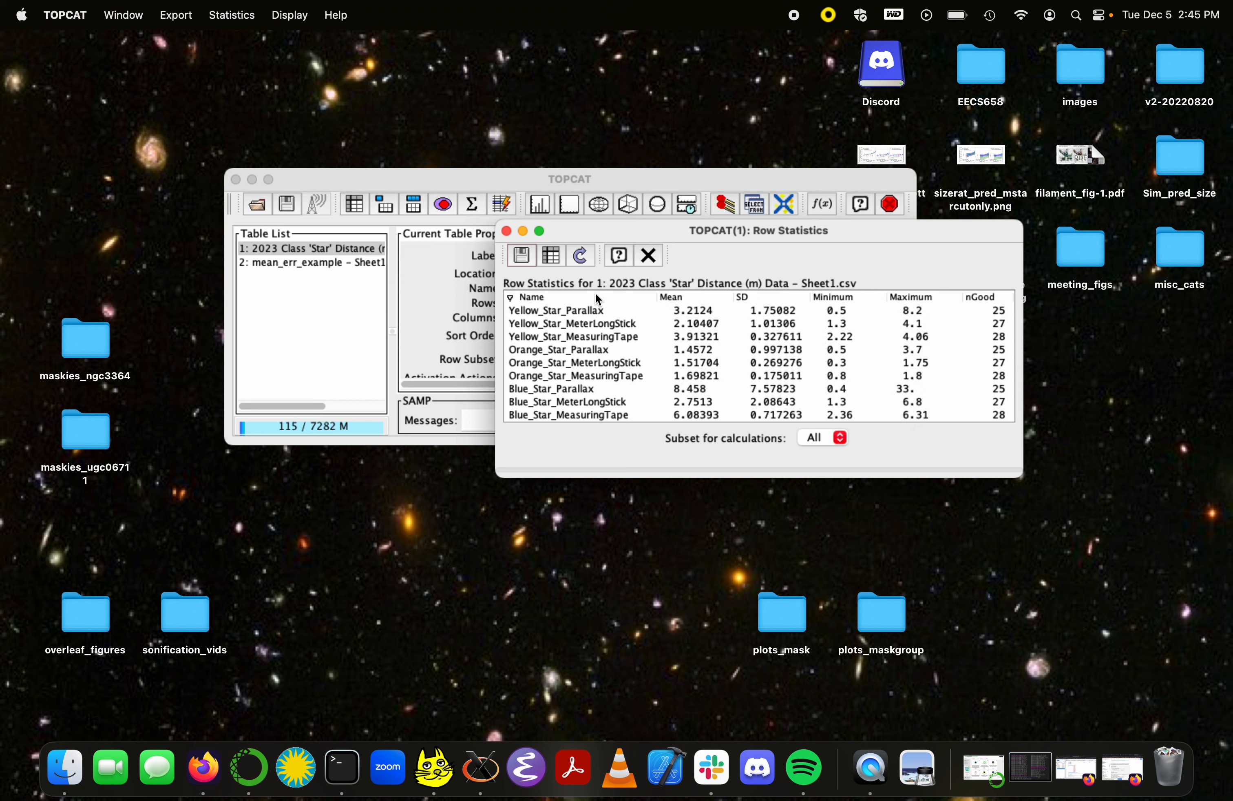
click(596, 294)
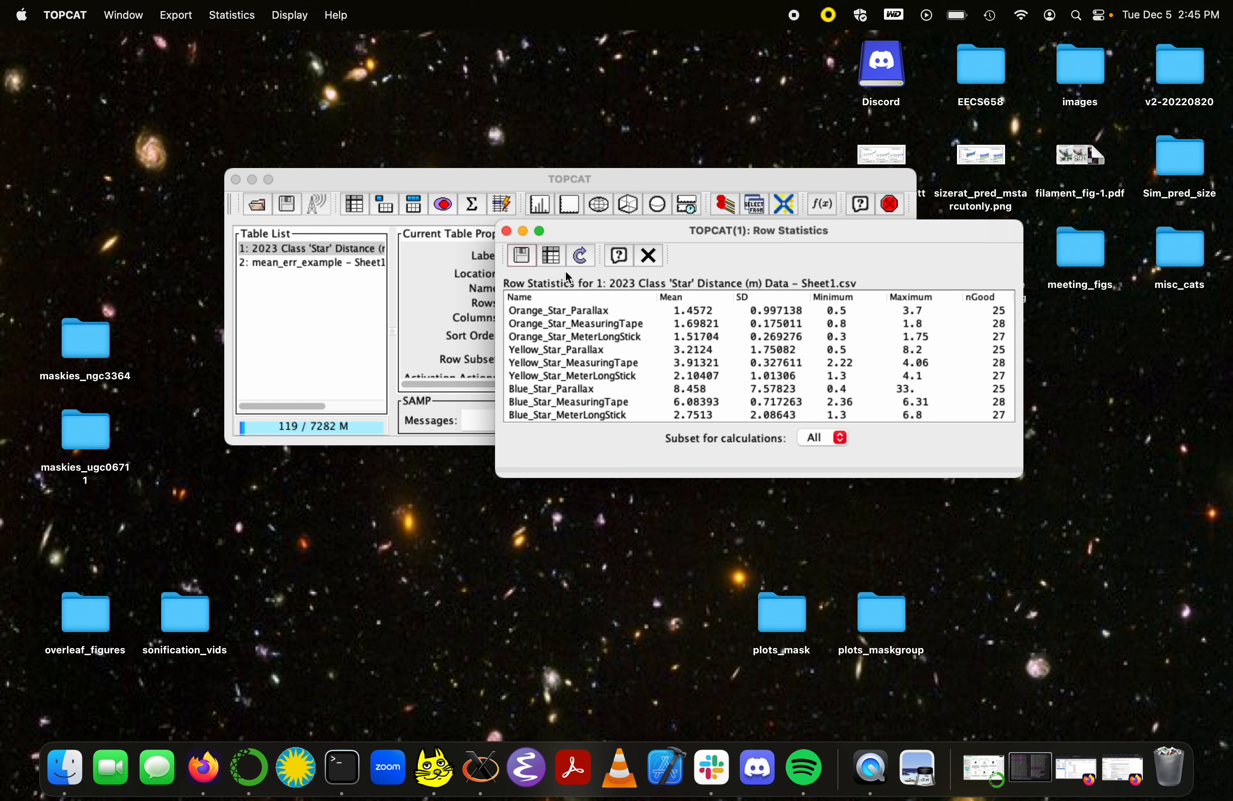
Import the row statistics into the table list as a new table and open its data in an enlarged table browser
click(550, 254)
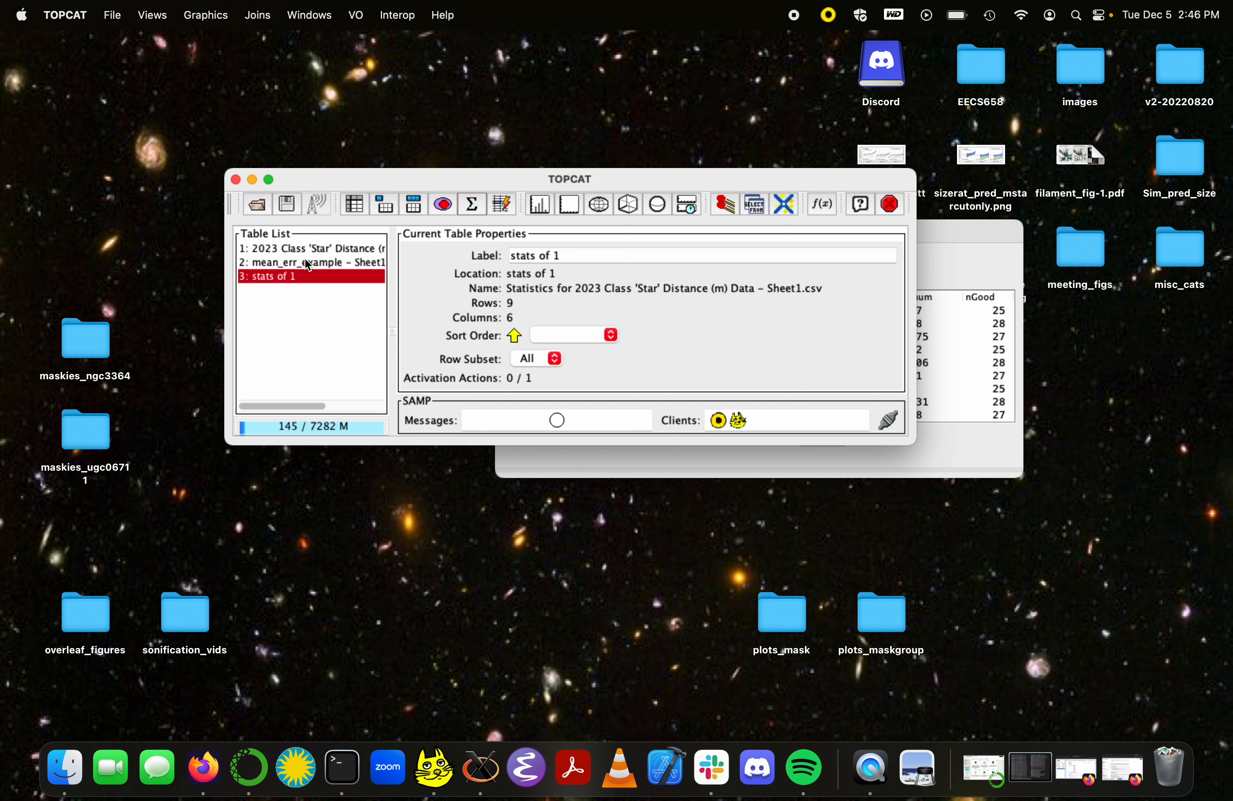
click(292, 248)
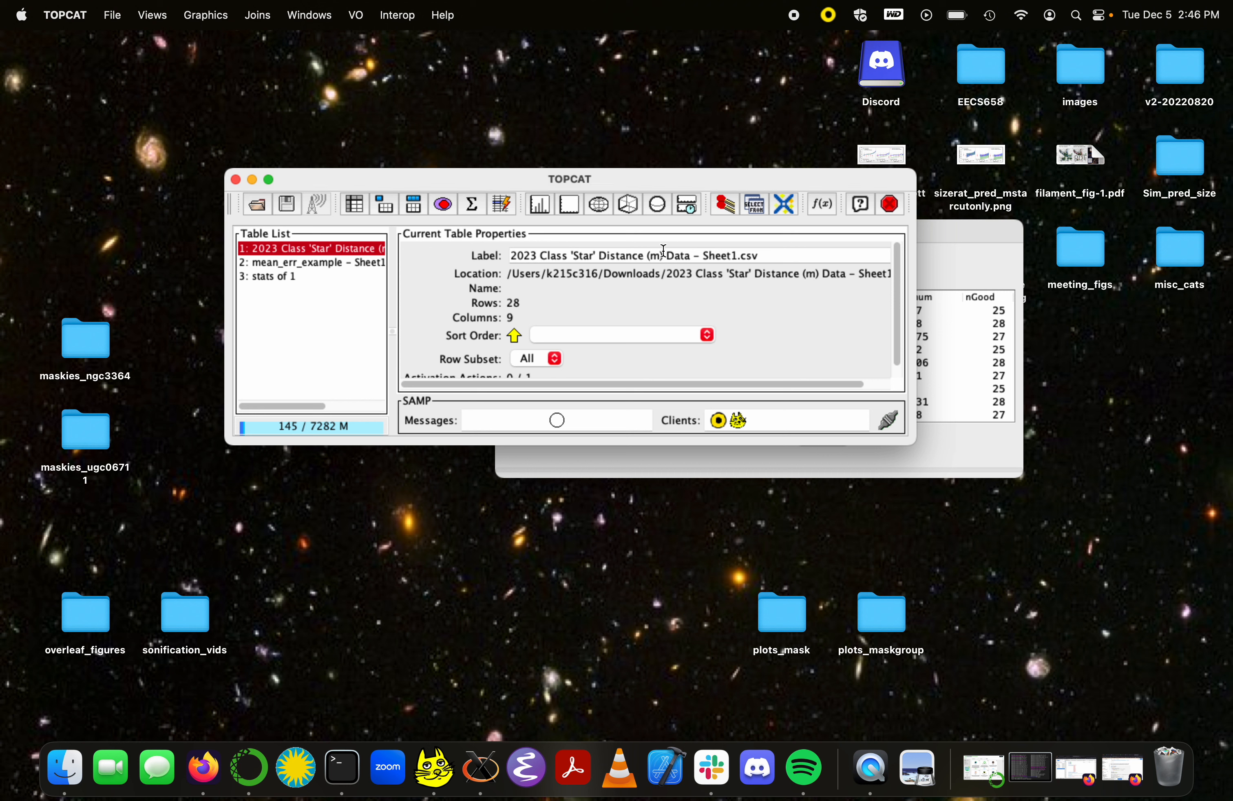
click(341, 276)
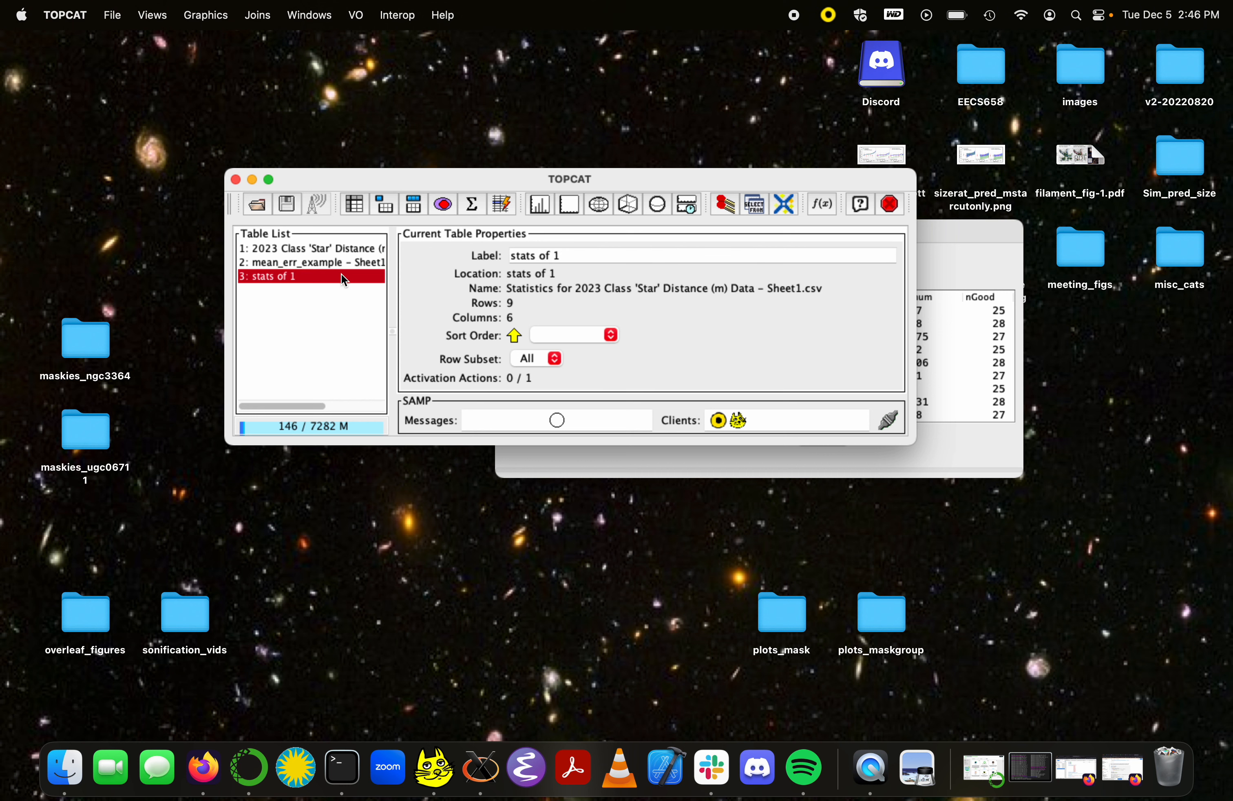
click(356, 205)
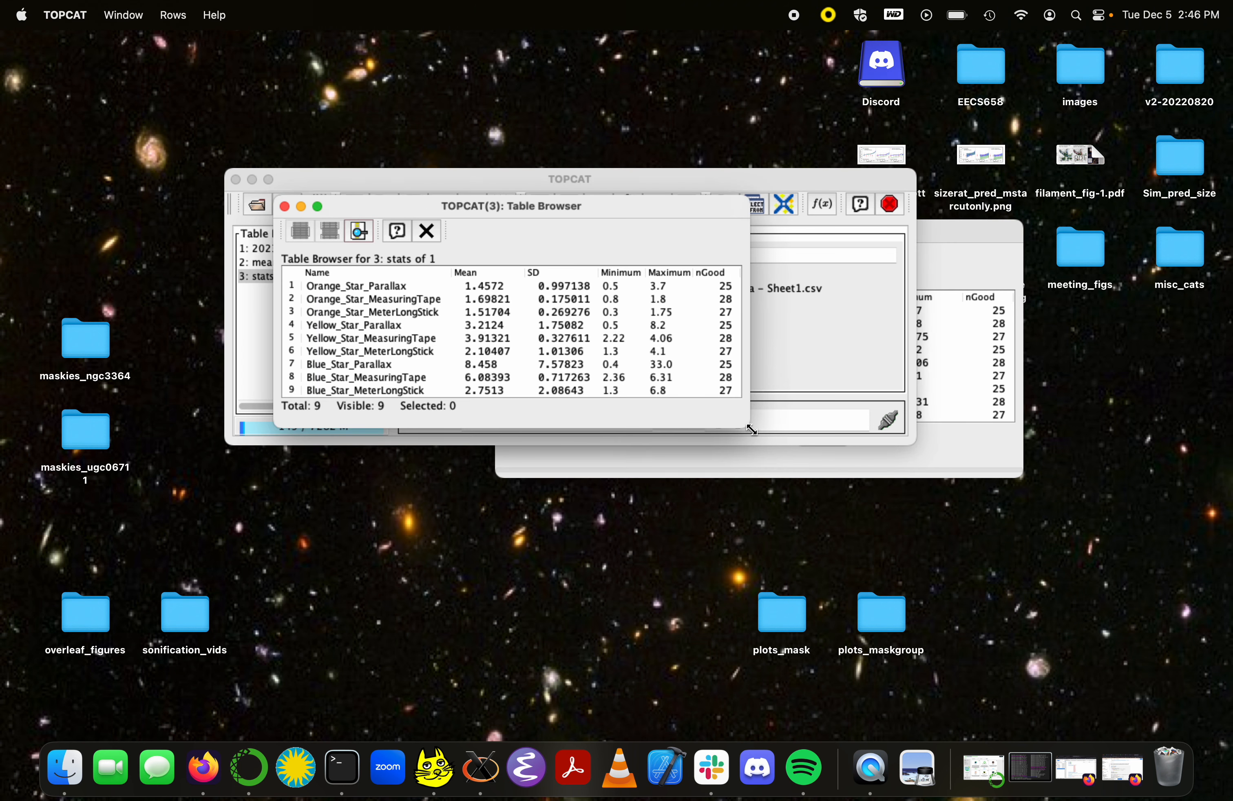
drag(751, 429, 807, 483)
drag(460, 213, 459, 289)
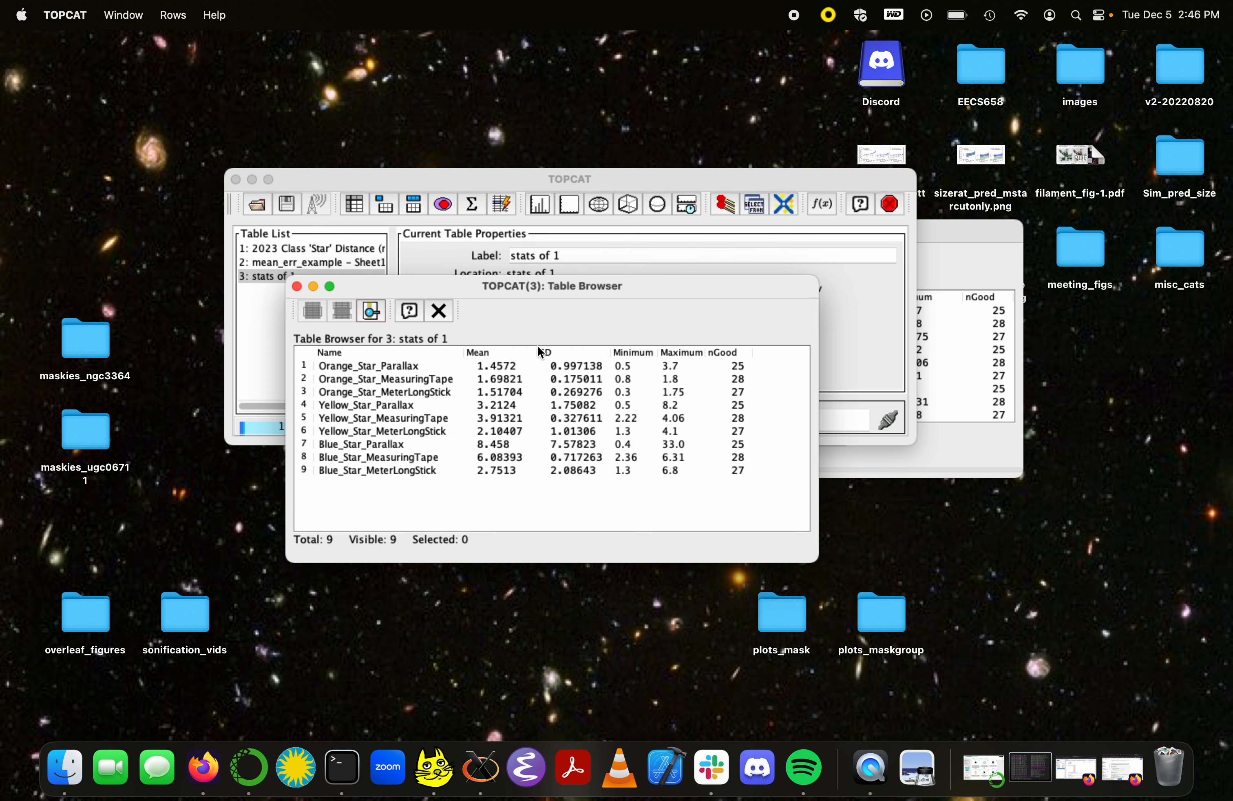
Add a synthetic column named error after the SD column, defined by the expression SD/sqrt(nGood)
right_click(579, 353)
click(602, 385)
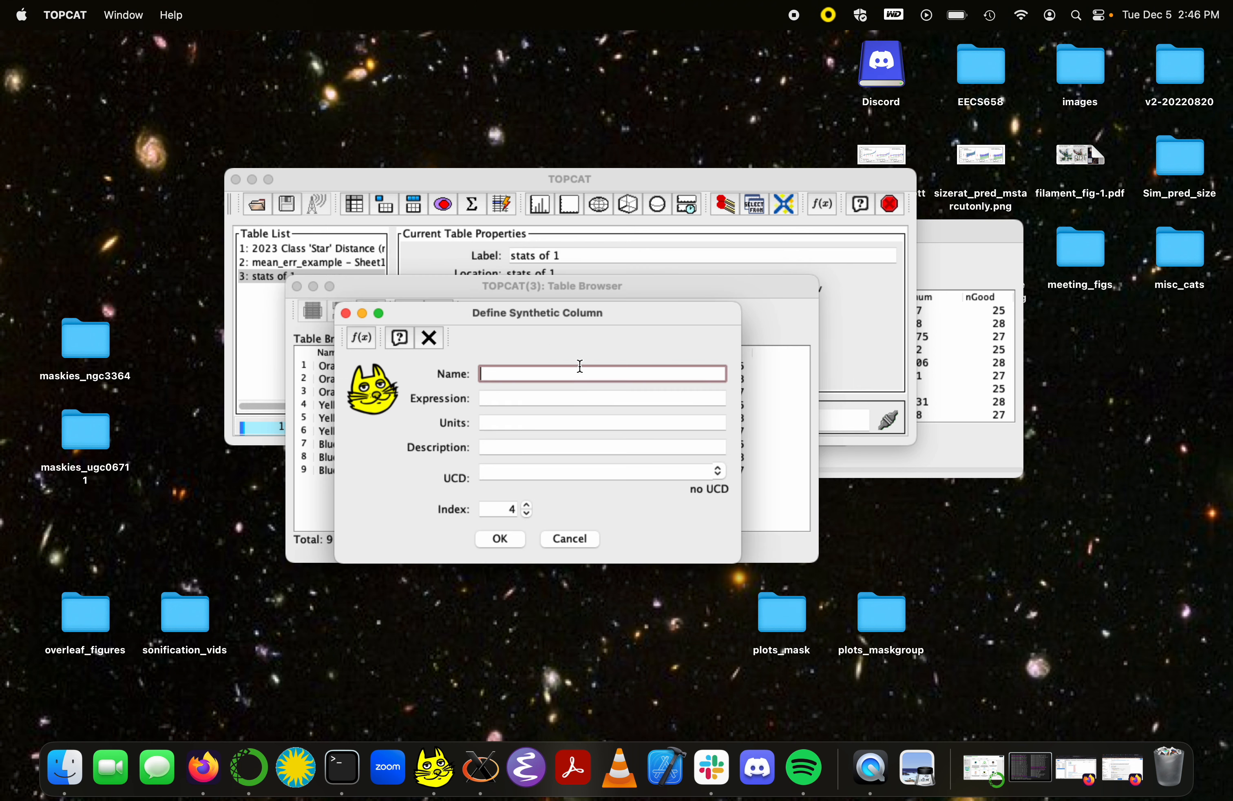
drag(422, 309, 757, 77)
text(err)
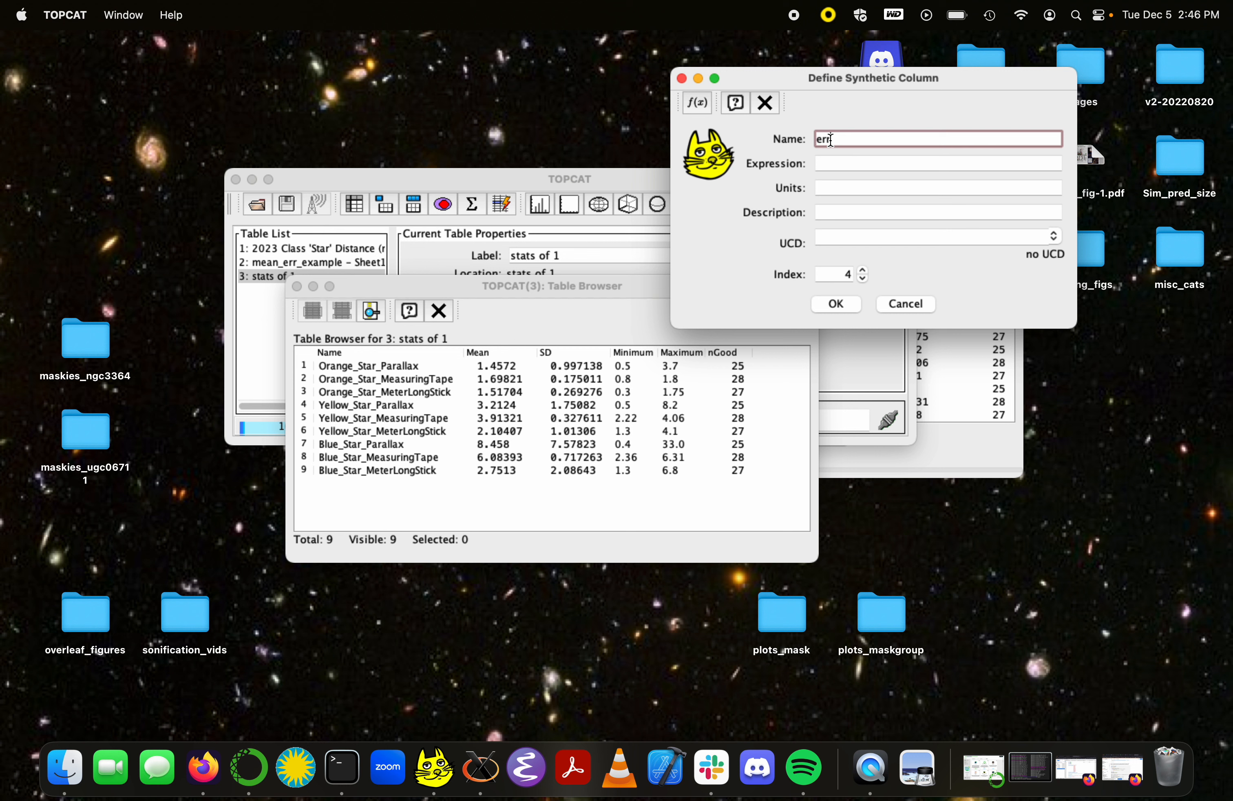
text(or)
click(836, 163)
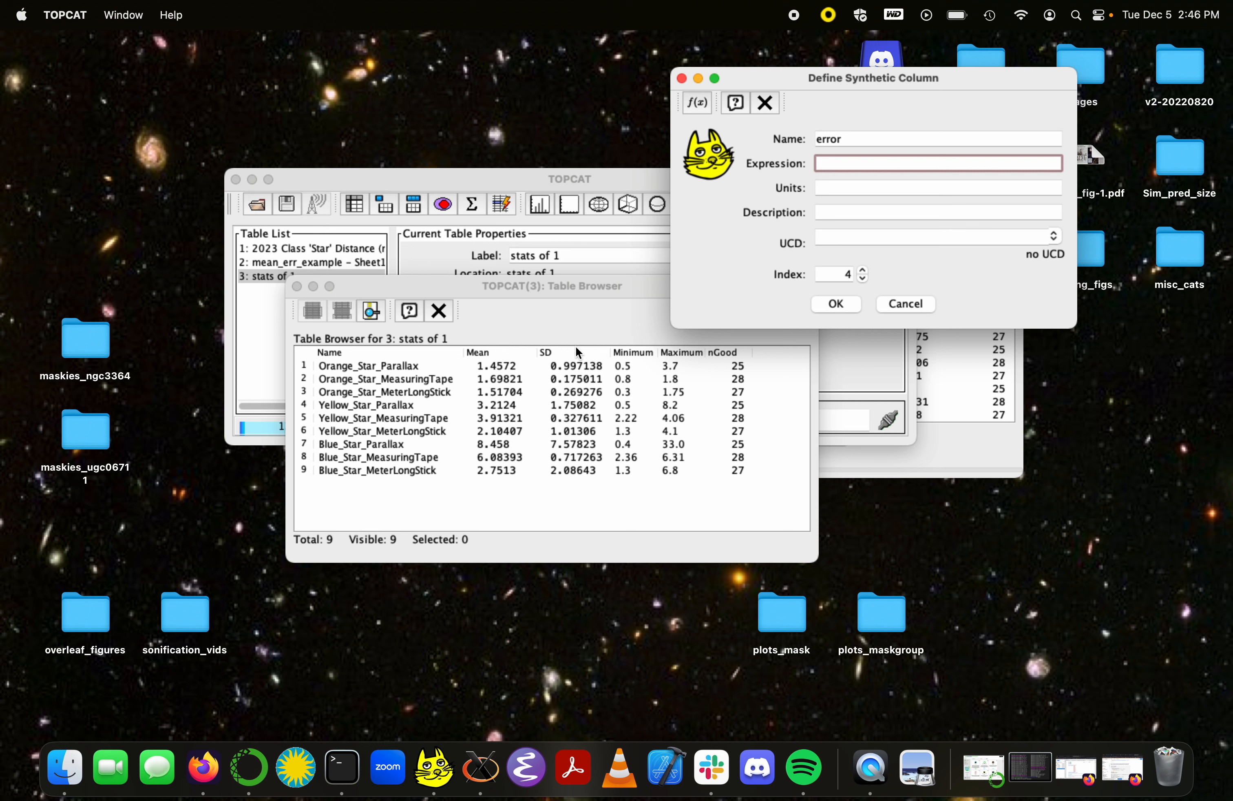
text(SD/sqrt(nGood))
click(837, 304)
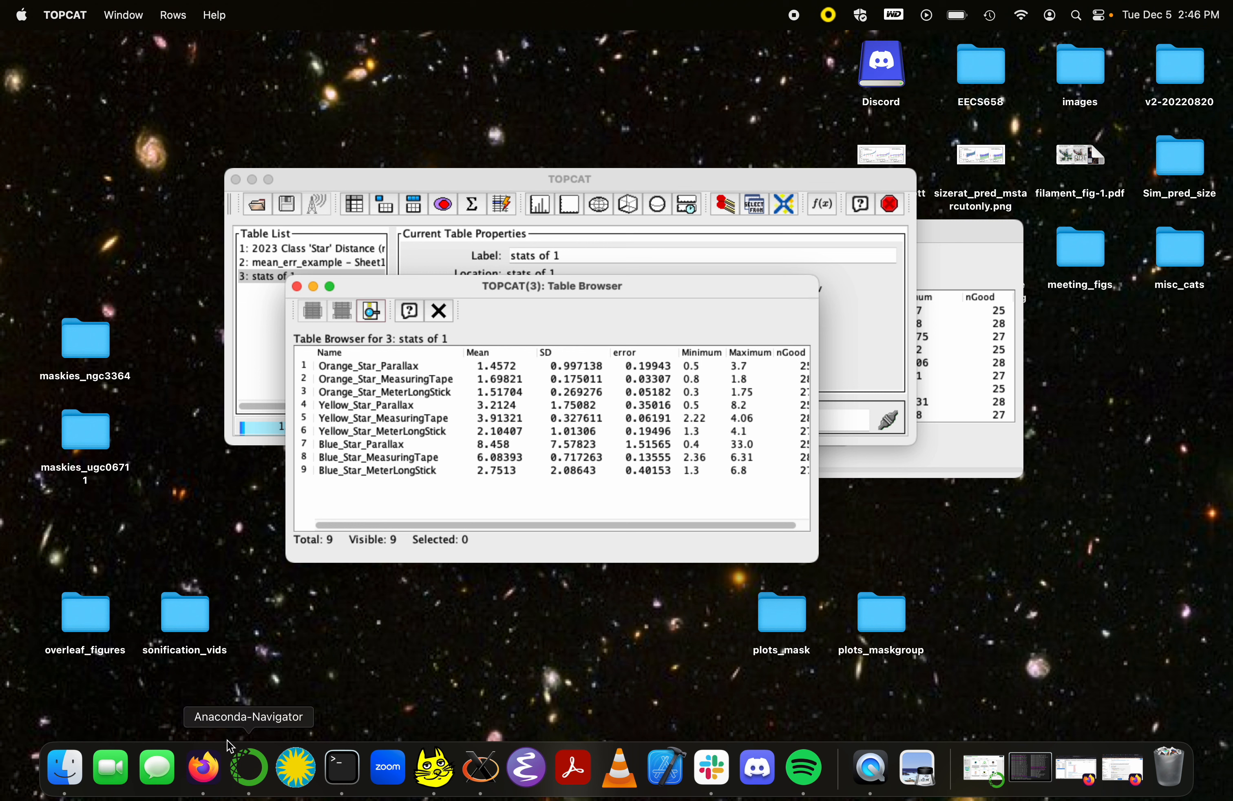
Switch to the mean_err_SET1 spreadsheet in Firefox and place only TOPCAT's statistics table browser below its header rows
click(1115, 774)
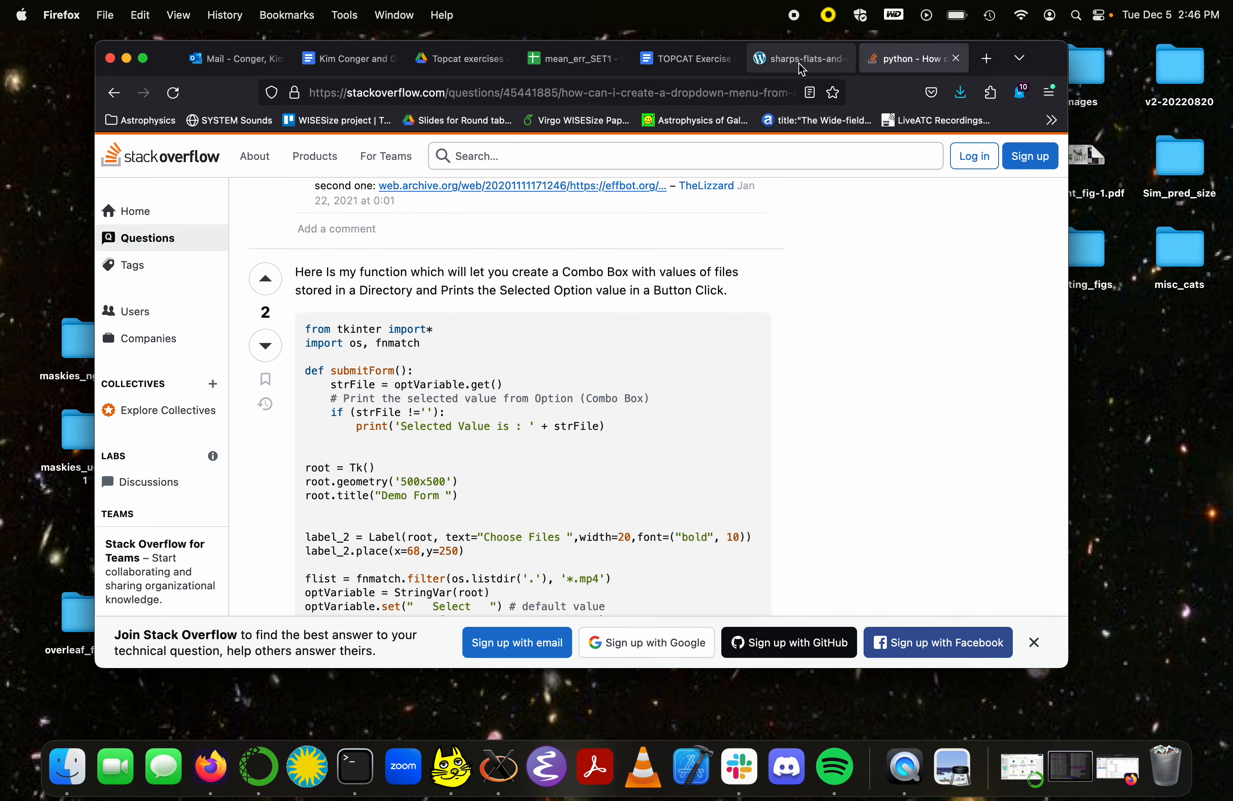
click(670, 59)
click(583, 59)
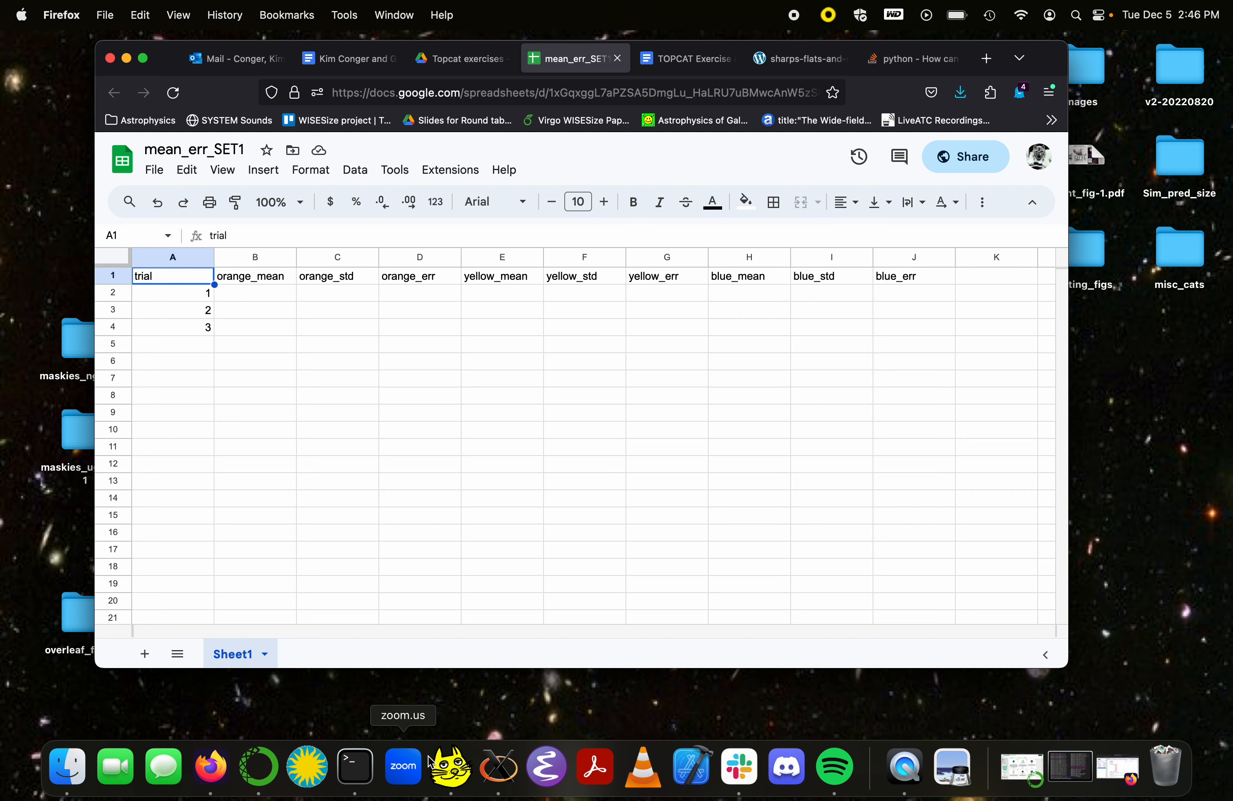
click(451, 766)
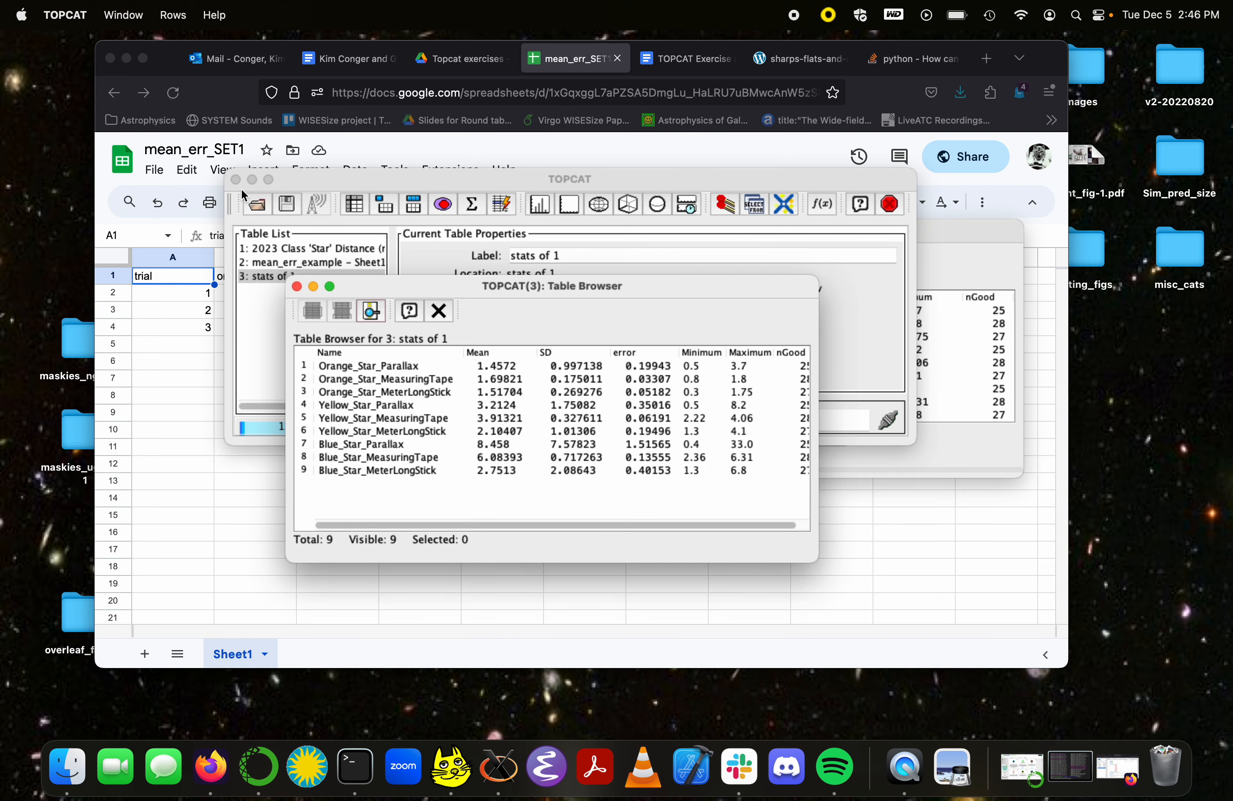
click(252, 179)
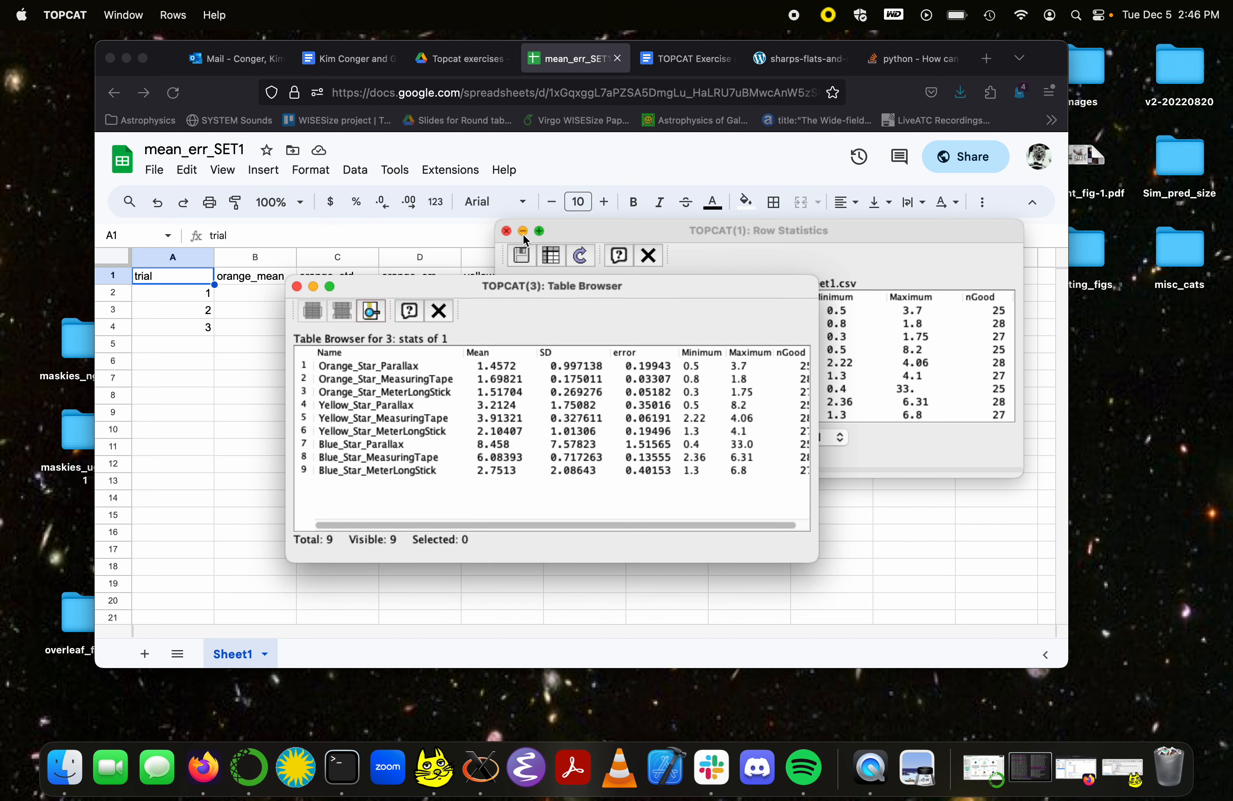
click(523, 234)
drag(417, 286, 294, 357)
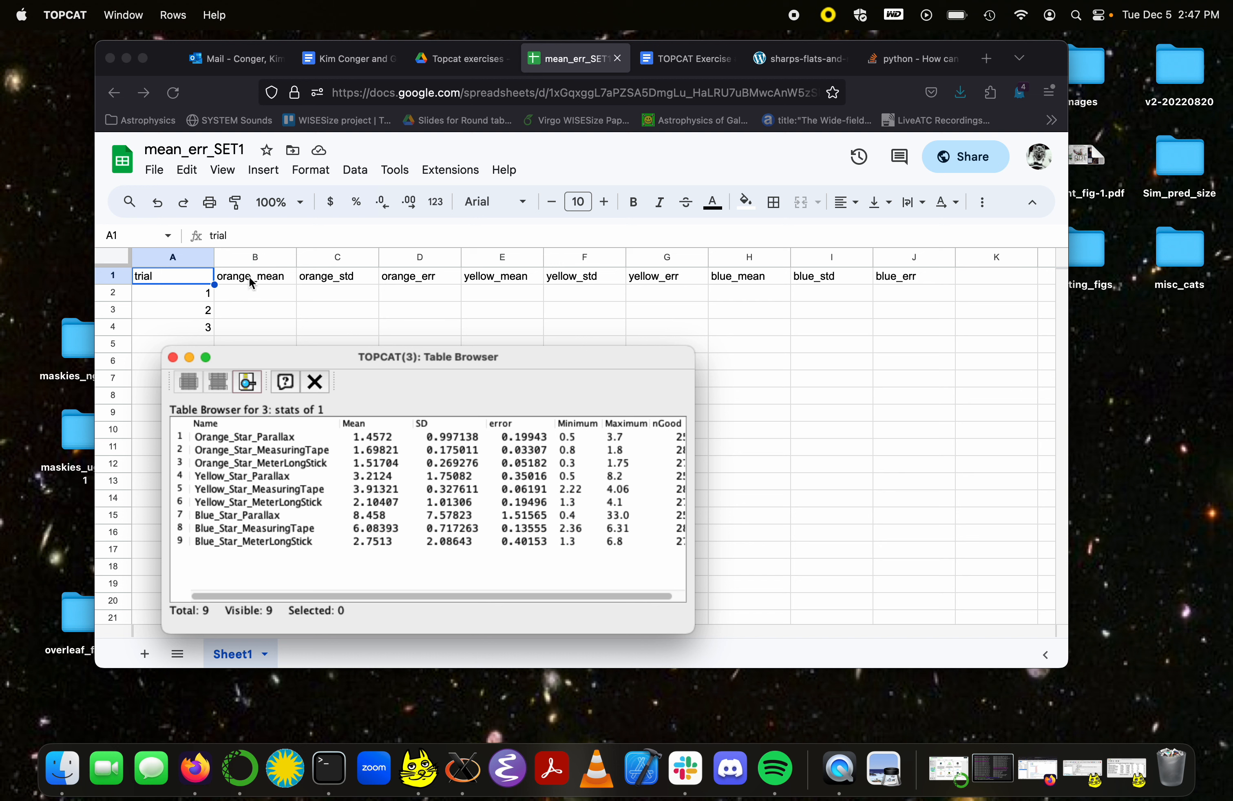
Examine the mean, SD and error values of the three orange star measurements against the spreadsheet's column headings
click(355, 438)
click(353, 454)
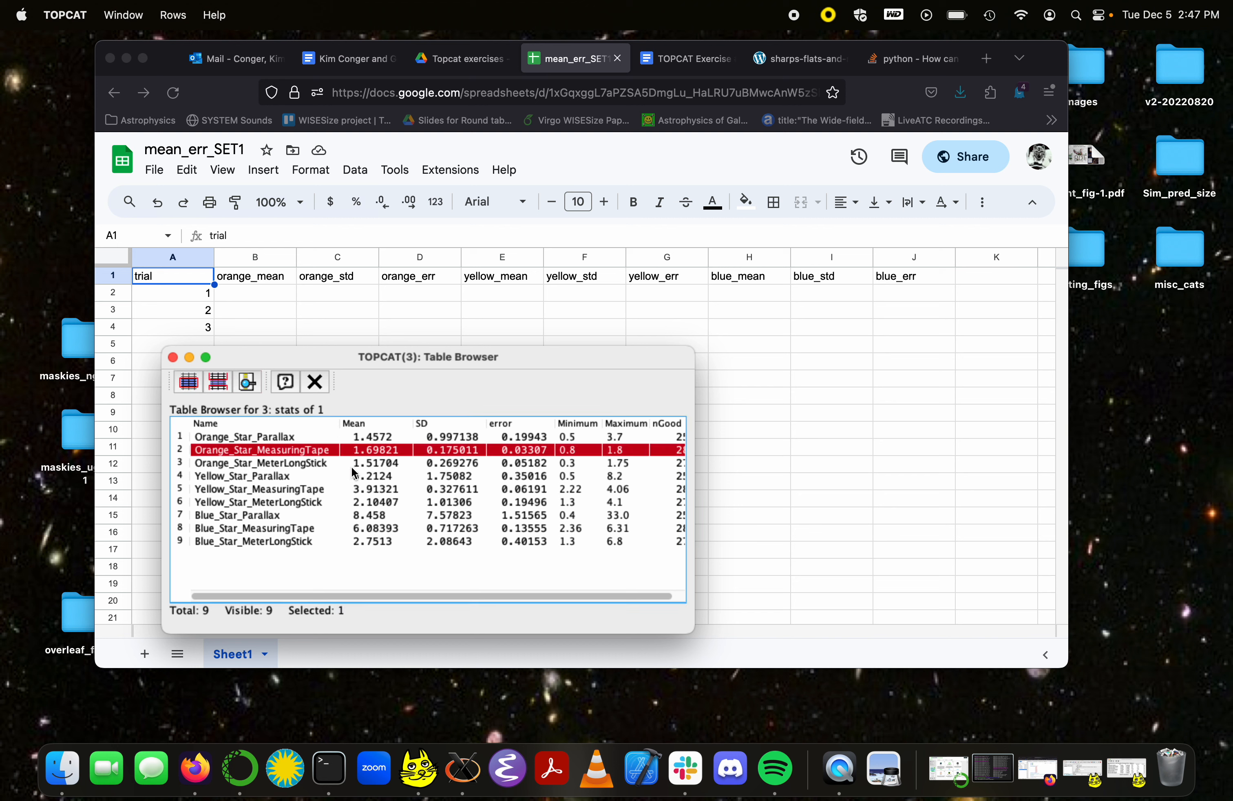
click(355, 464)
click(422, 437)
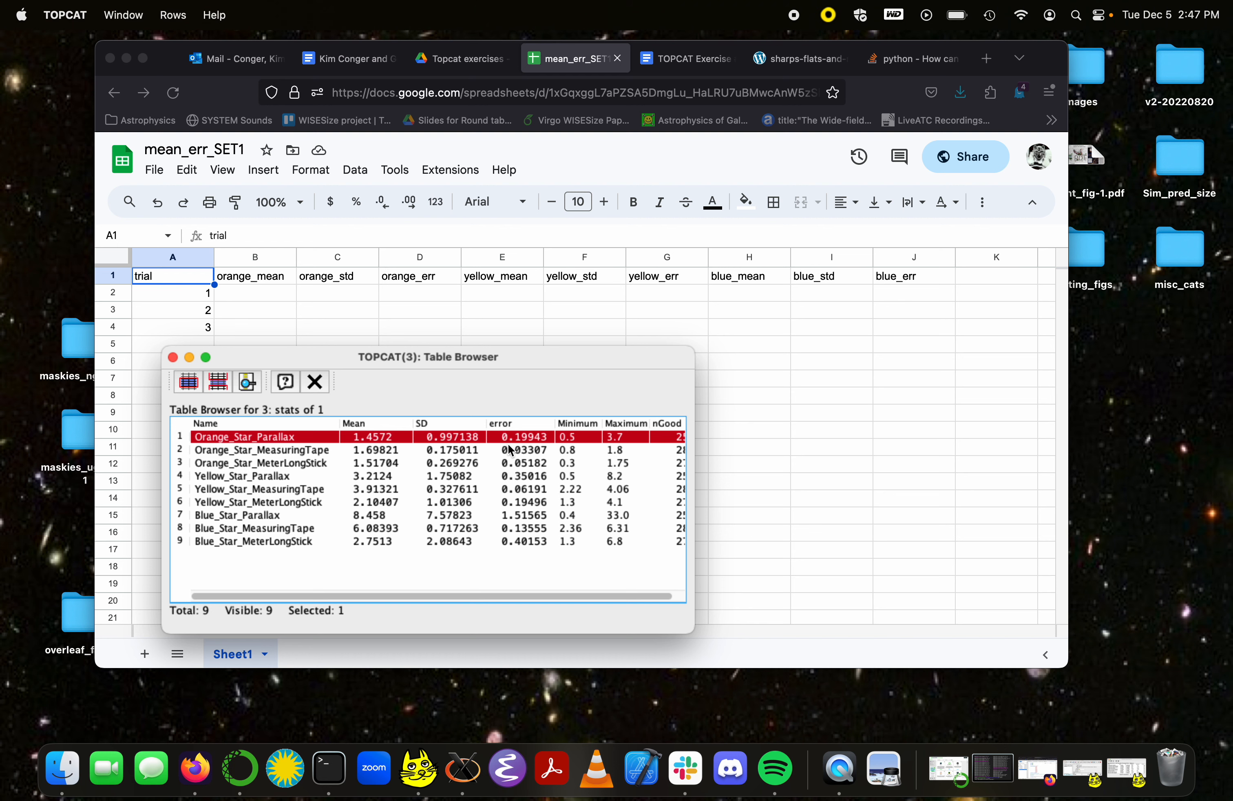
Close the table browser and row statistics windows, restore the main TOPCAT window and minimise the Firefox spreadsheet
click(174, 356)
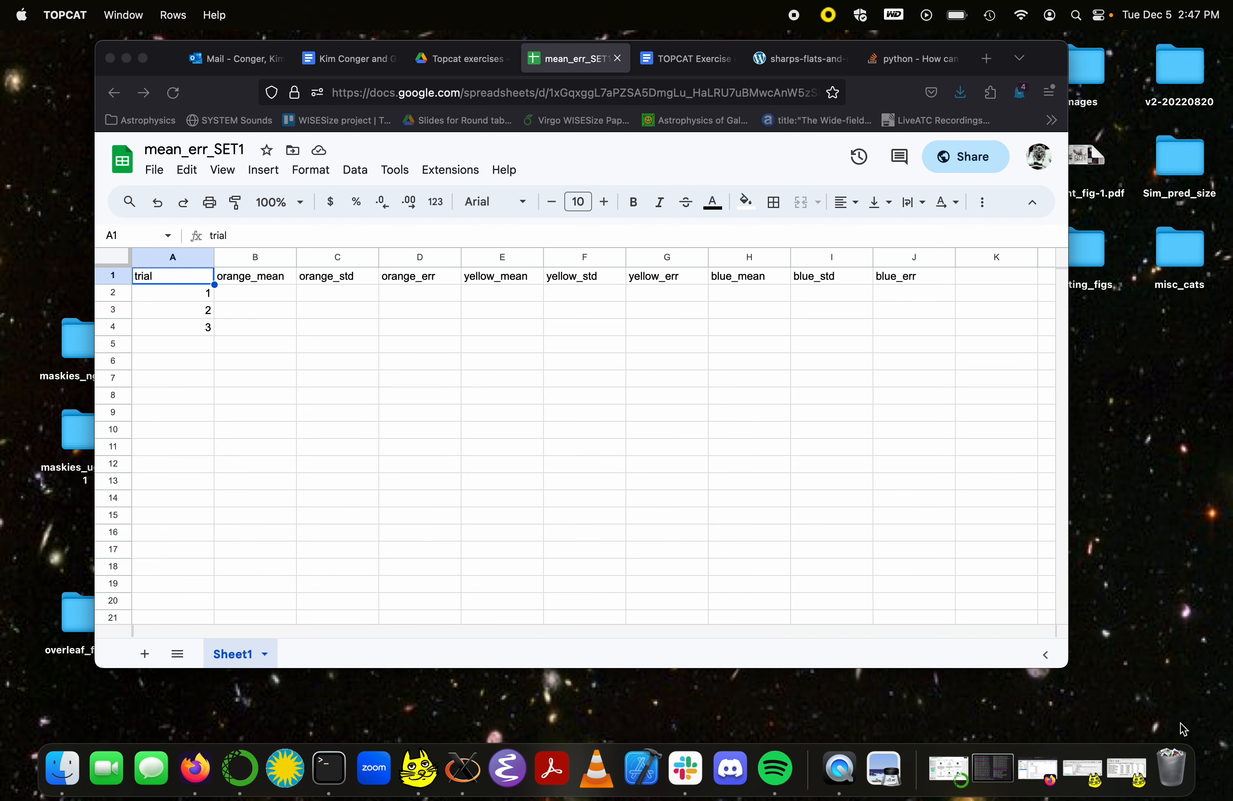
click(1125, 768)
click(1105, 760)
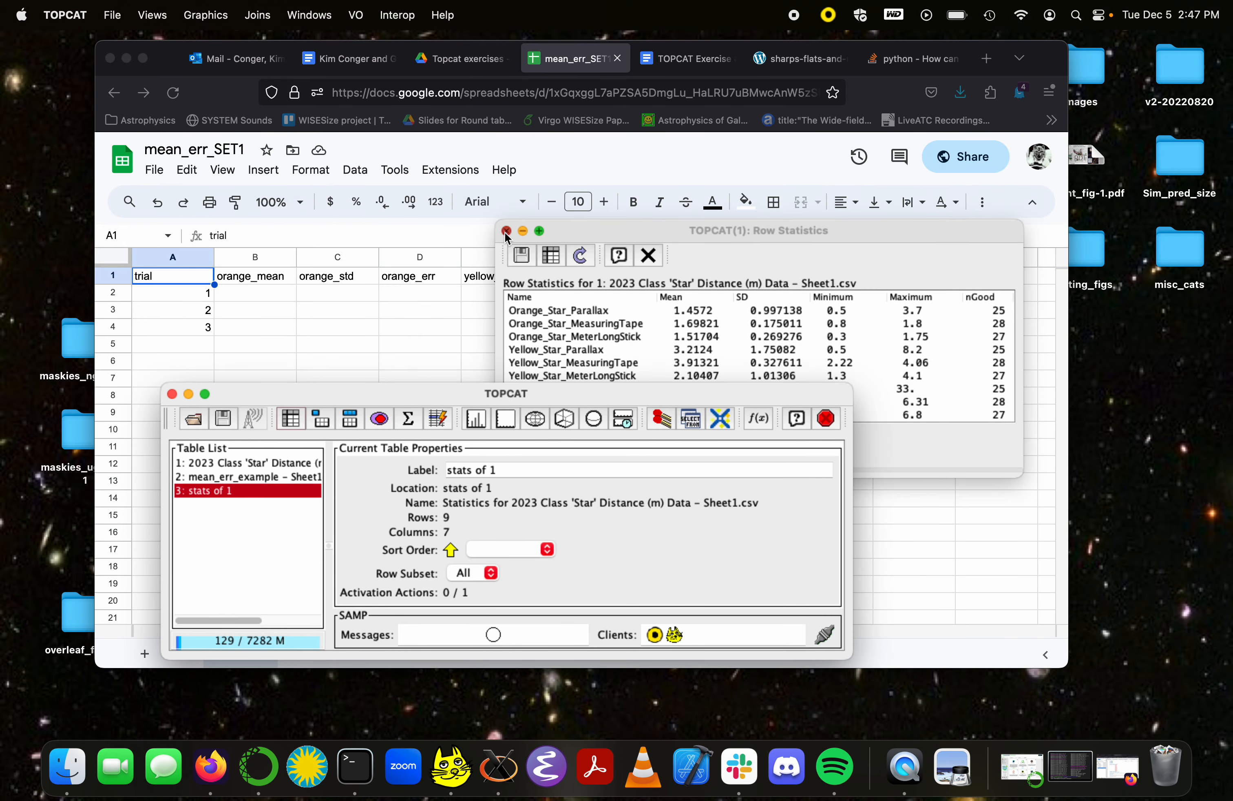
click(505, 232)
drag(439, 391, 564, 243)
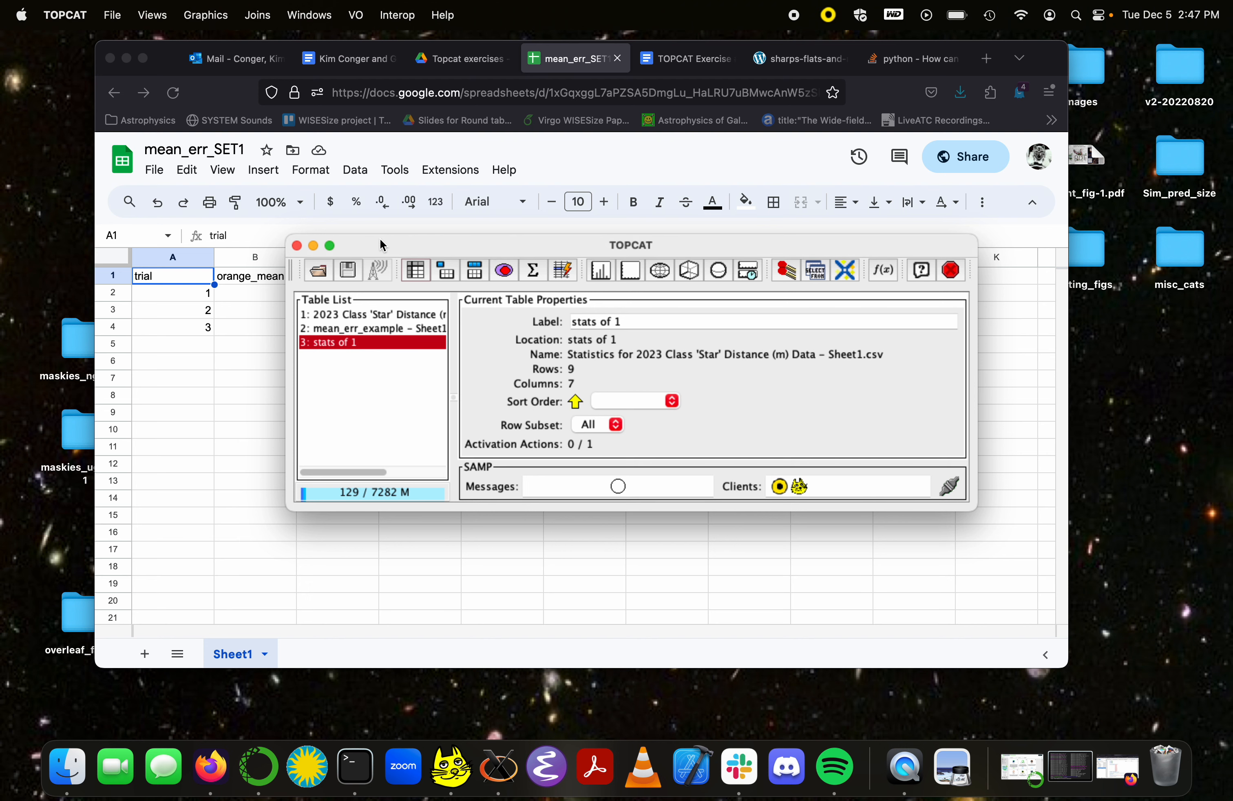
drag(381, 240, 369, 163)
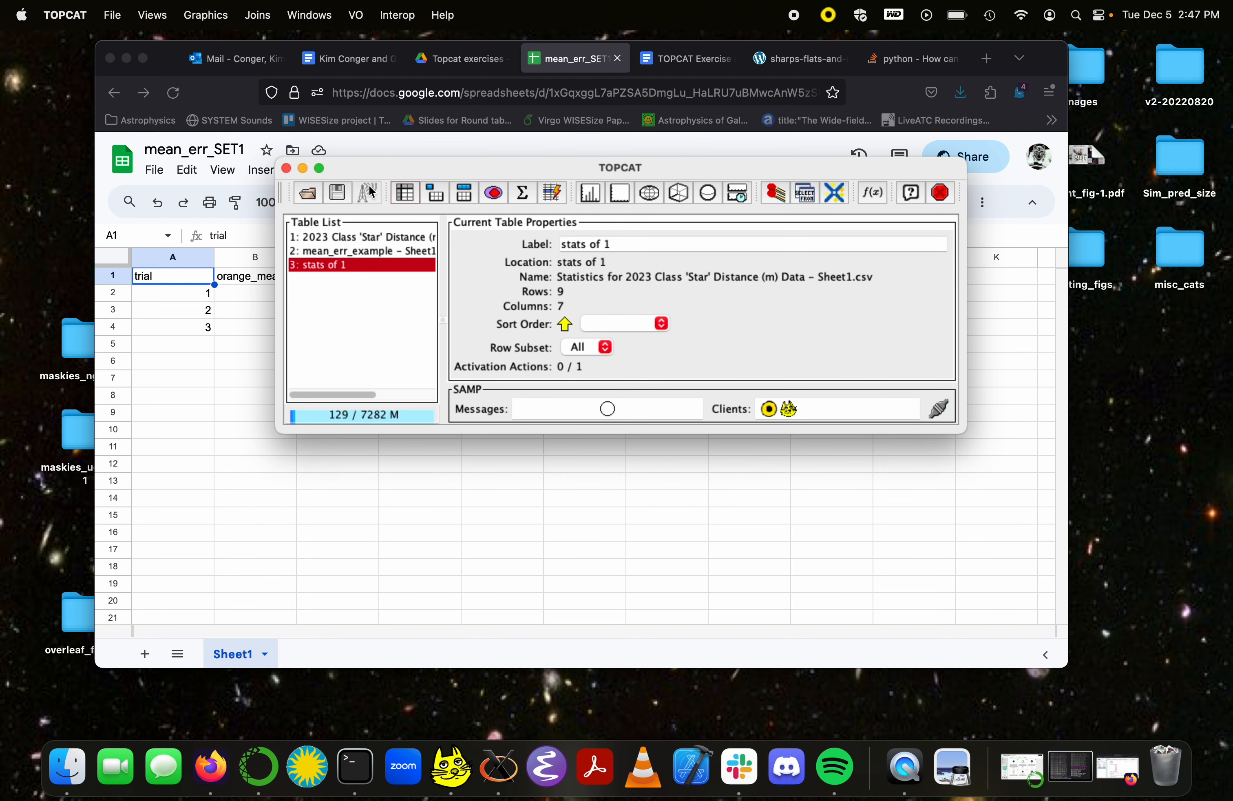
click(128, 60)
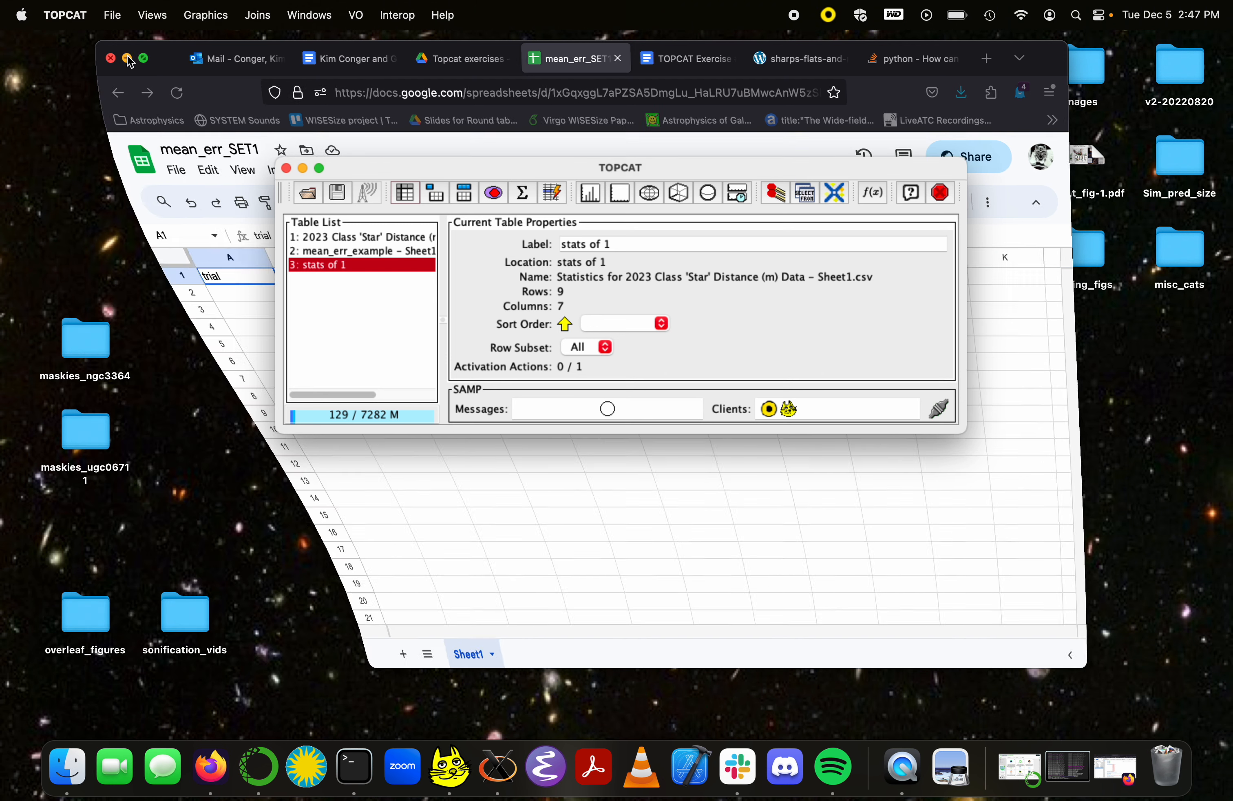
drag(350, 168, 301, 163)
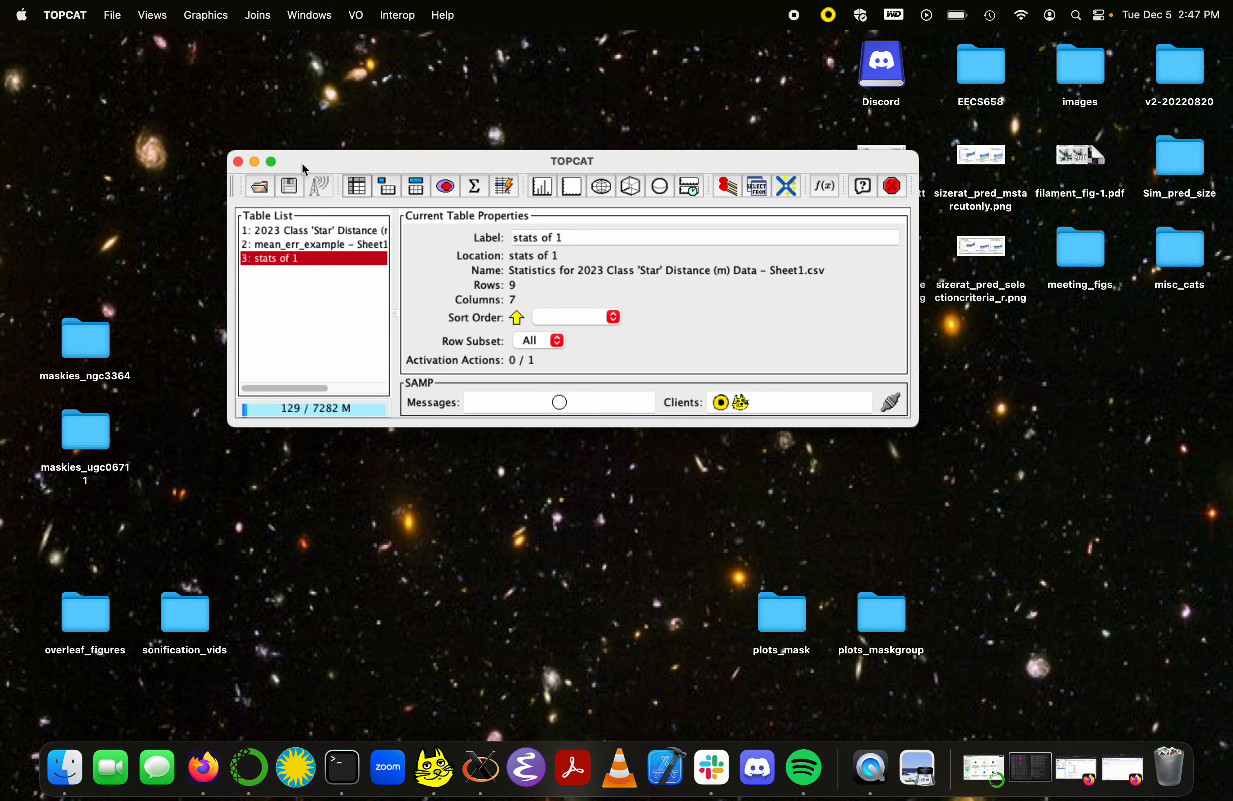
View all columns of the mean_err_example - Sheet1.csv table in a widened table browser and close it
click(310, 244)
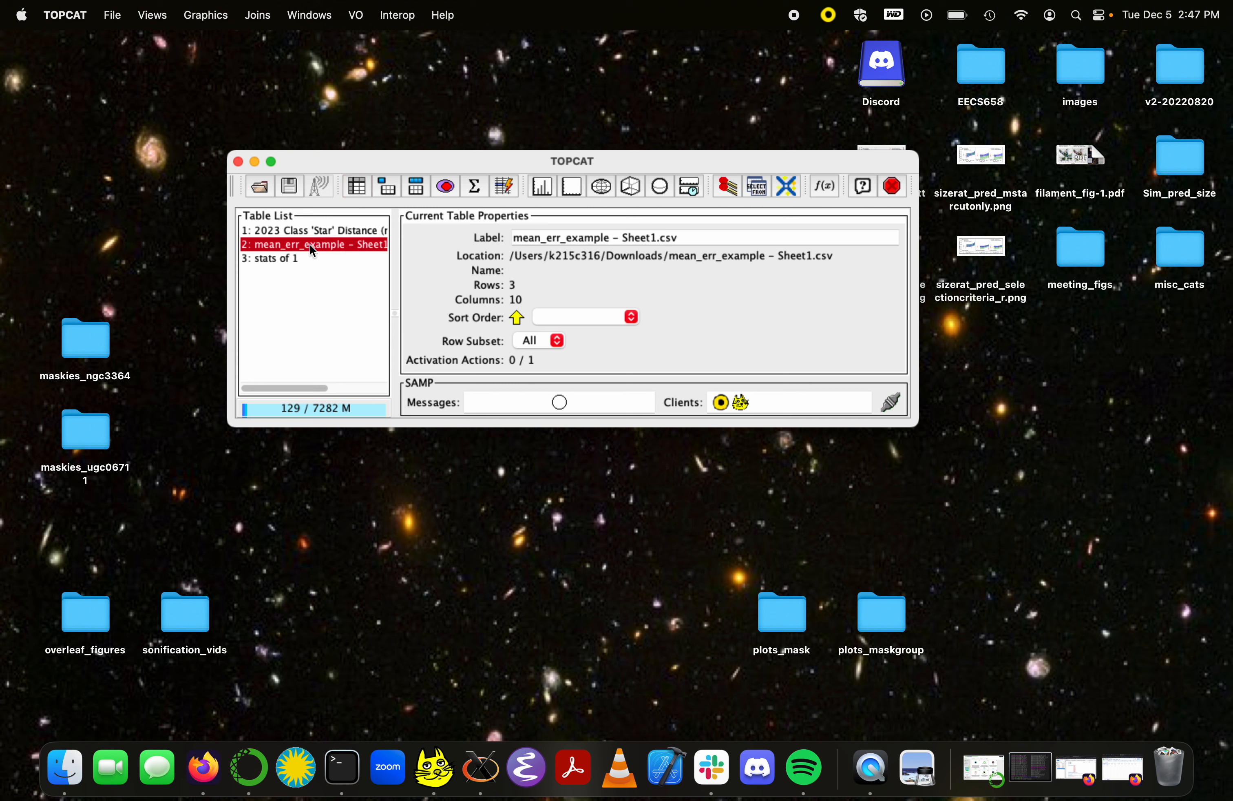
click(362, 191)
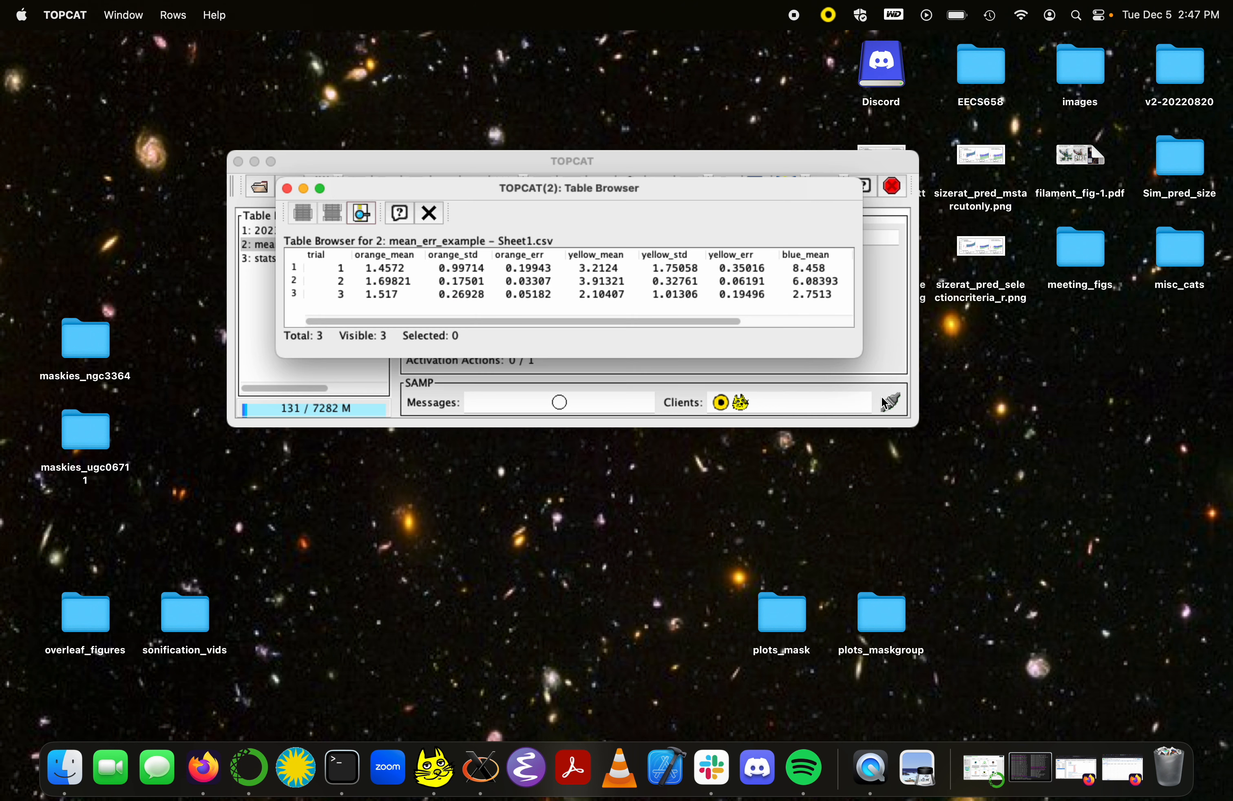
drag(859, 359, 1042, 436)
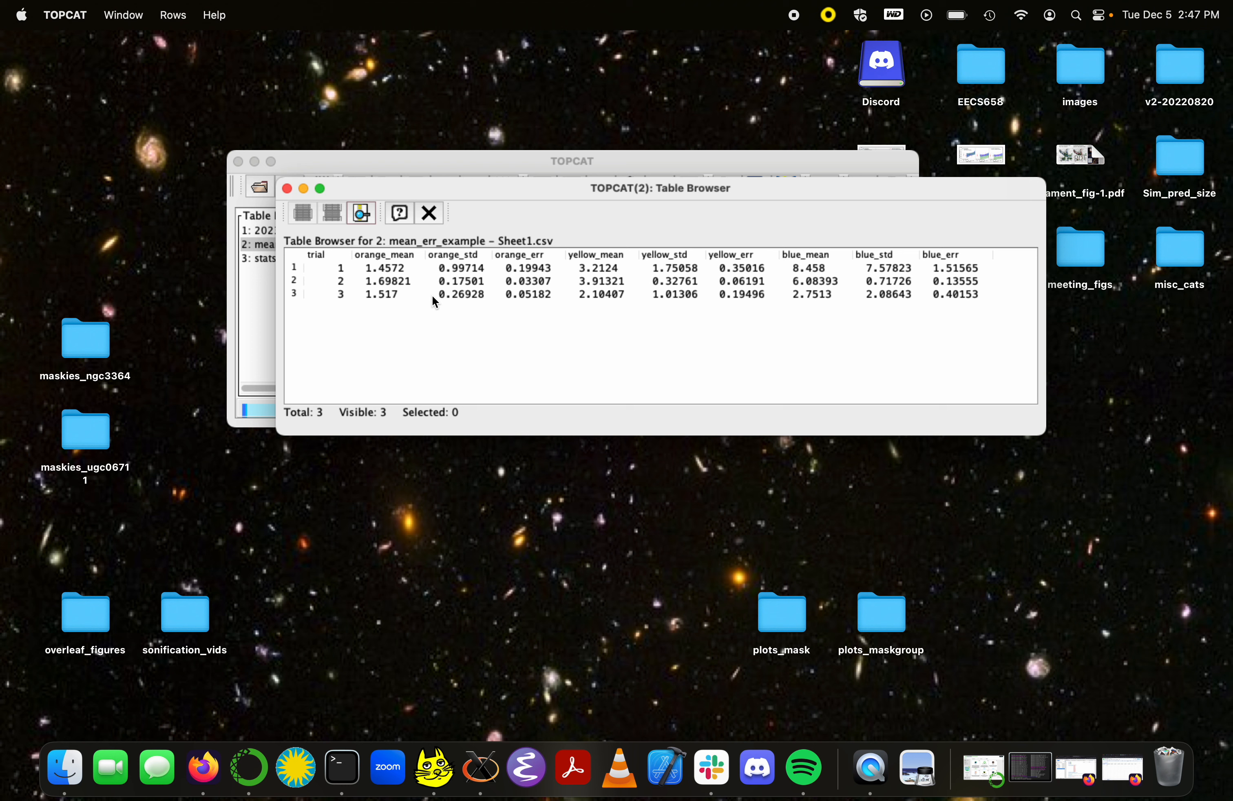
click(287, 189)
drag(315, 167, 322, 179)
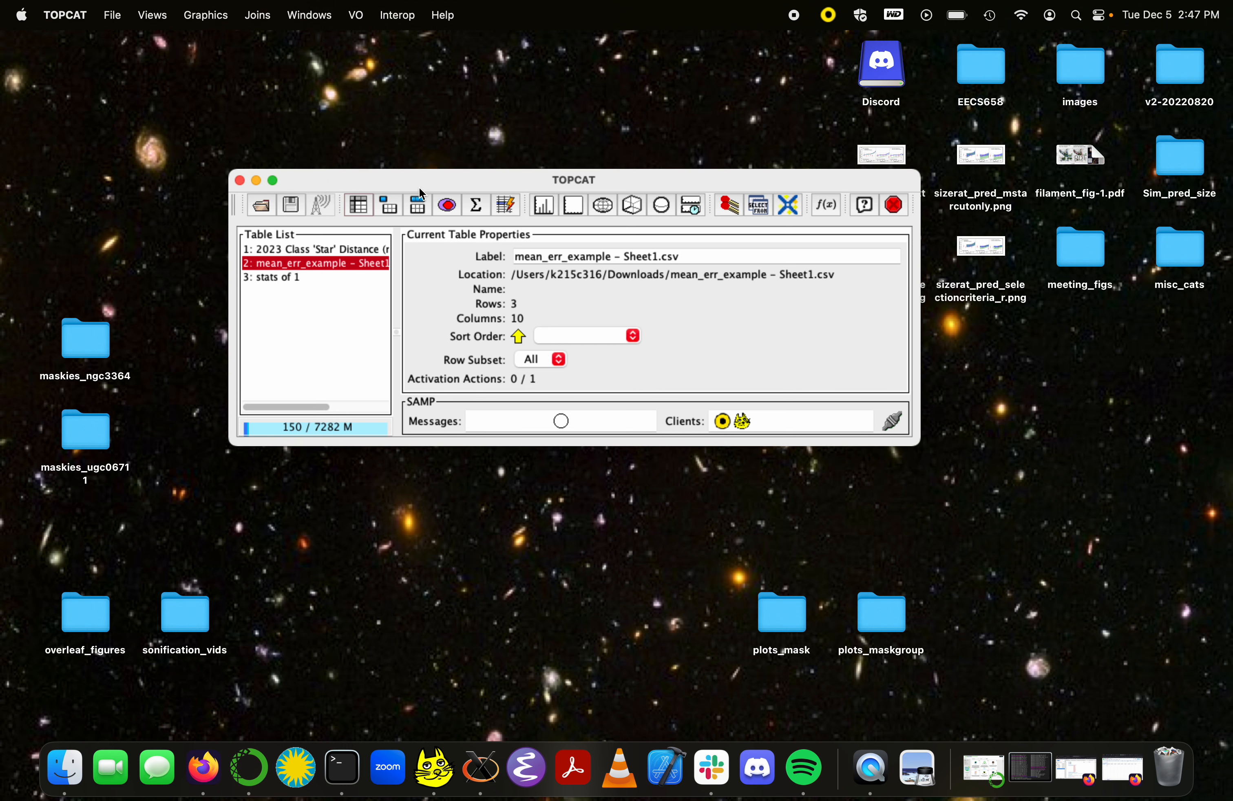
Open a plane plot of orange_mean against trial for the mean_err_example table, and centre and enlarge its window
click(572, 203)
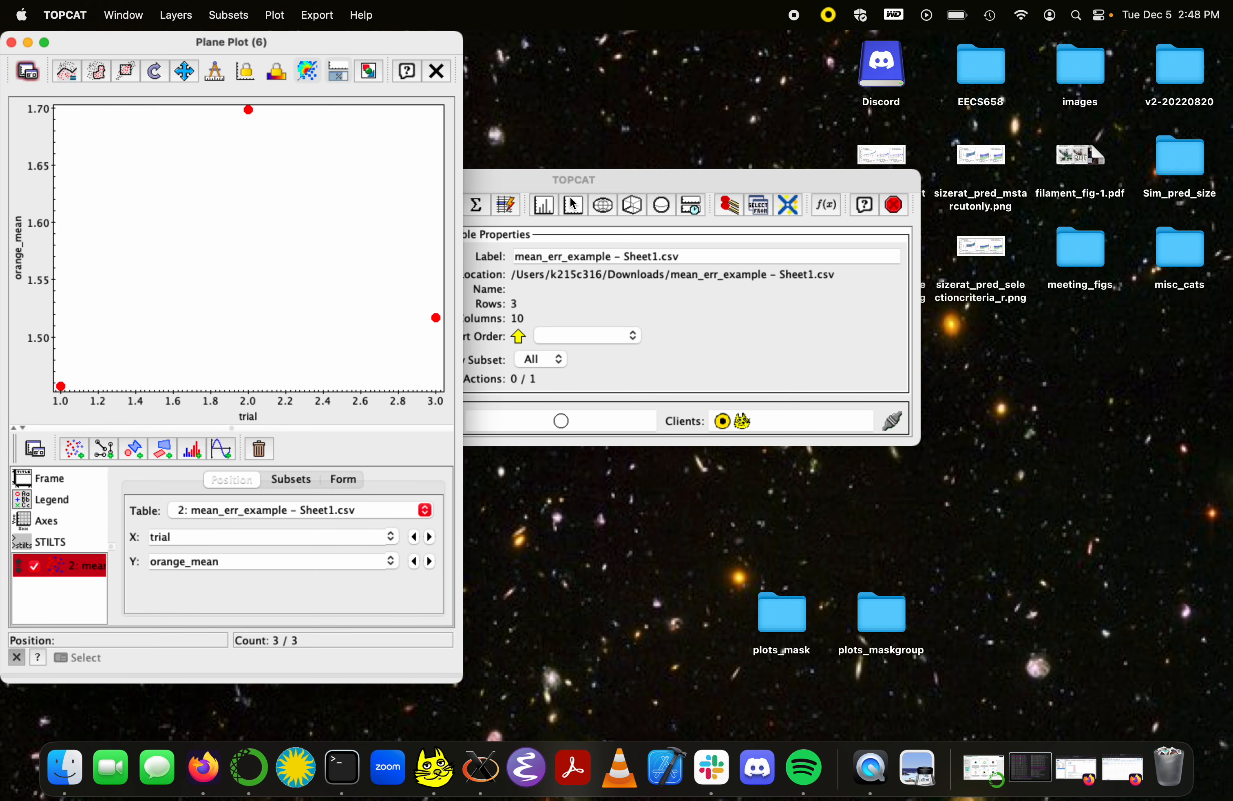
drag(135, 36, 497, 37)
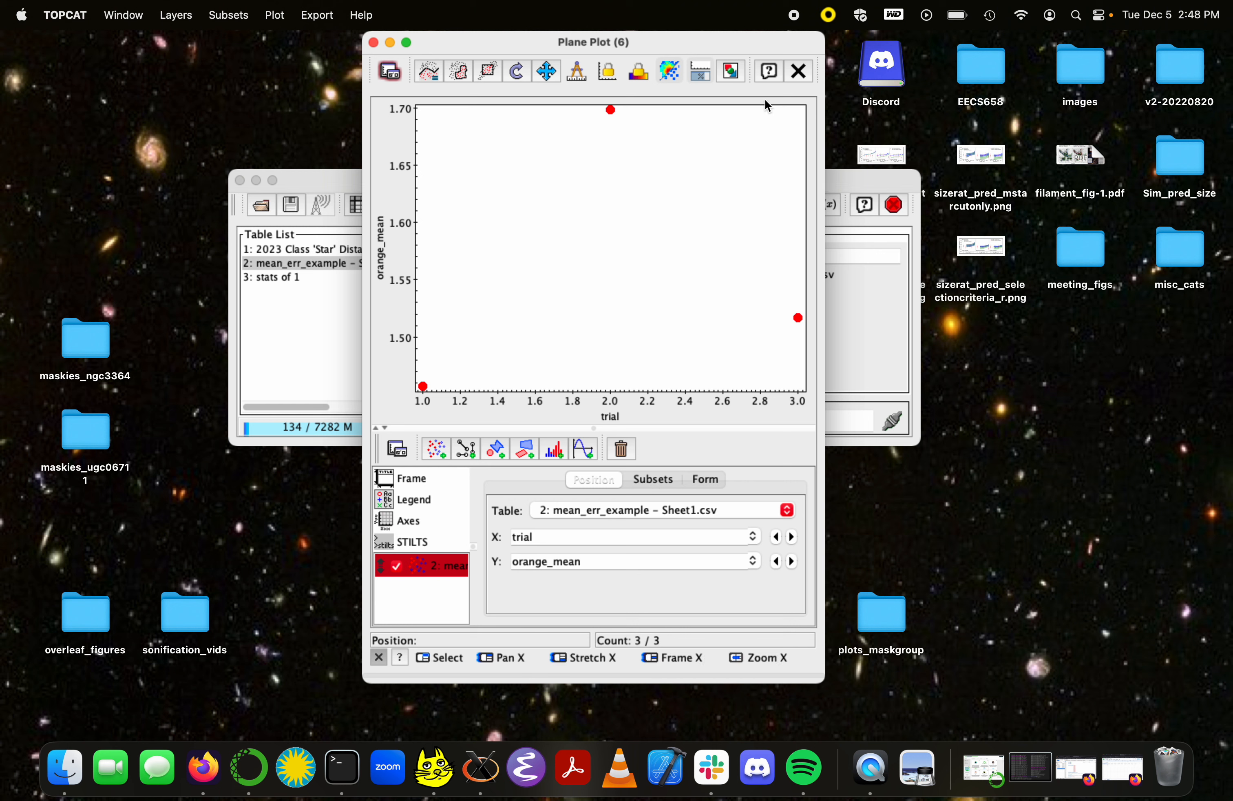
drag(694, 32, 673, 234)
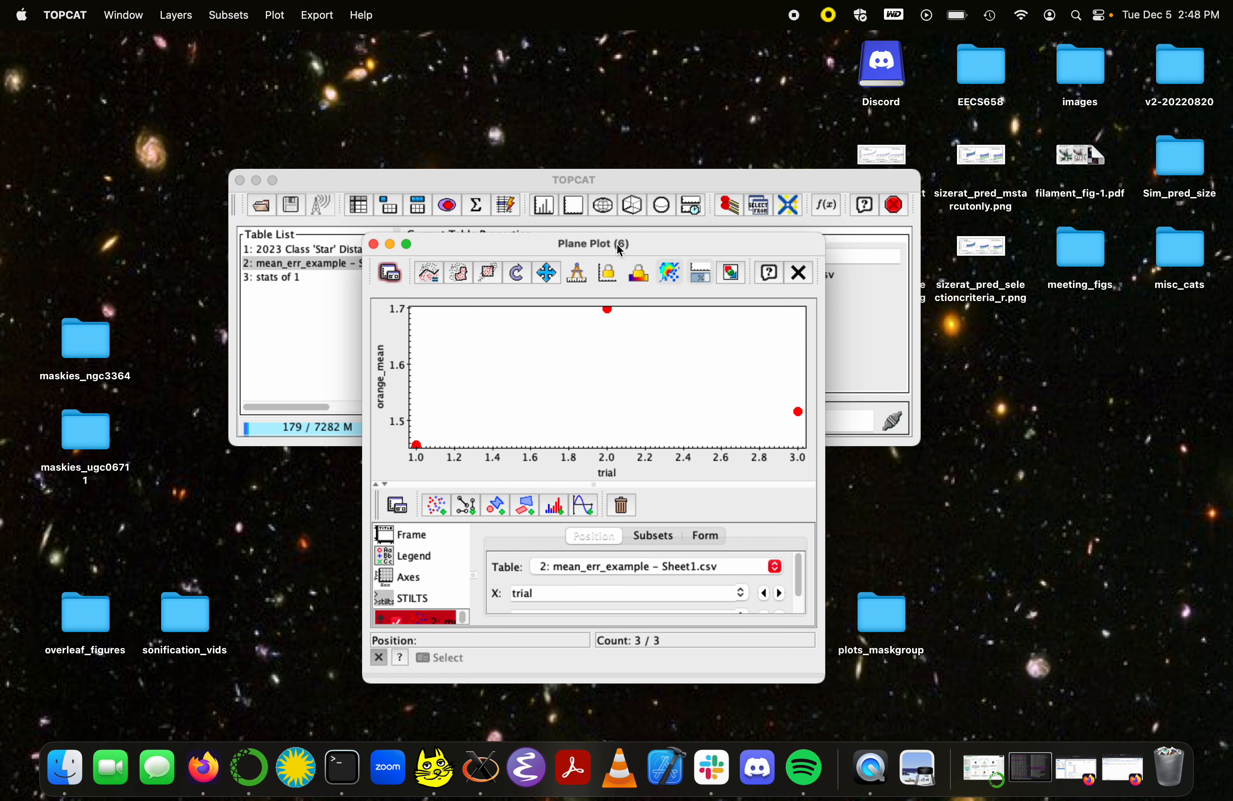
drag(635, 234, 633, 31)
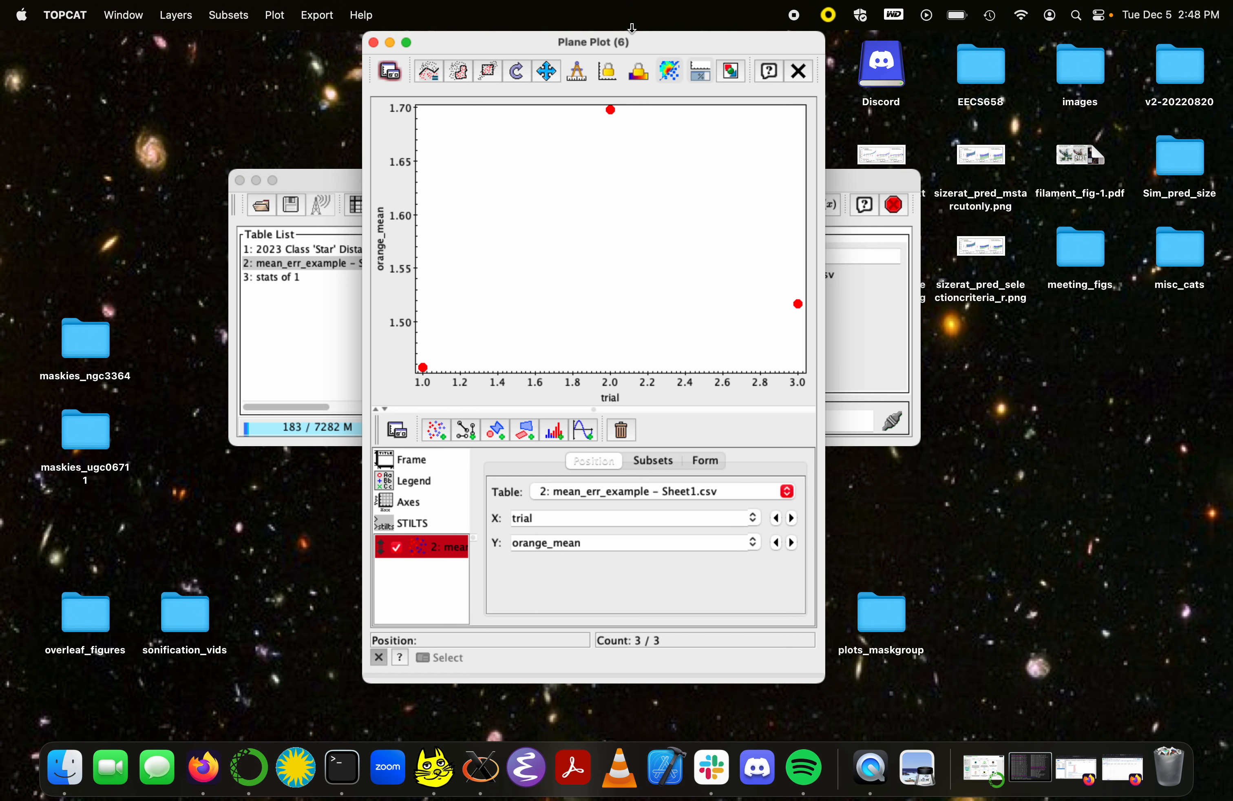
drag(825, 682, 836, 697)
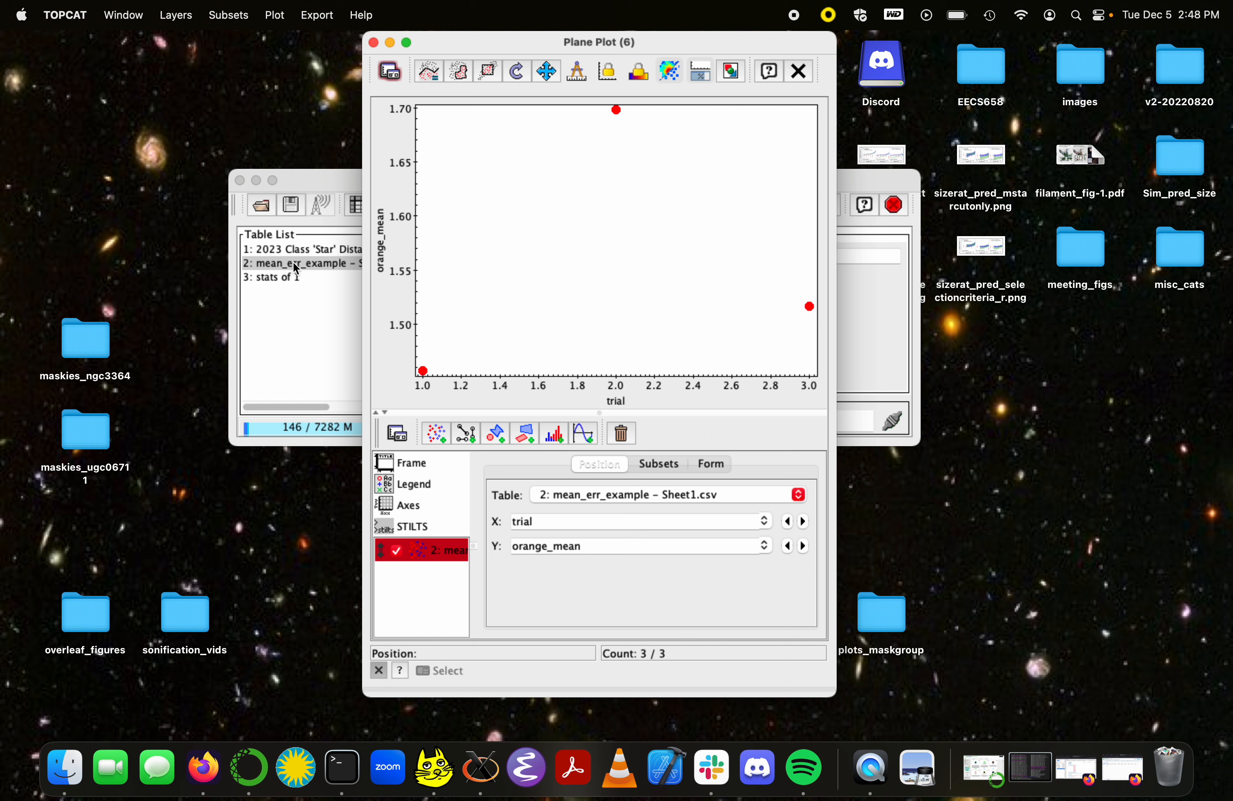
Review the column choices for the plot's X and Y coordinates and the axis label settings
click(765, 521)
click(811, 580)
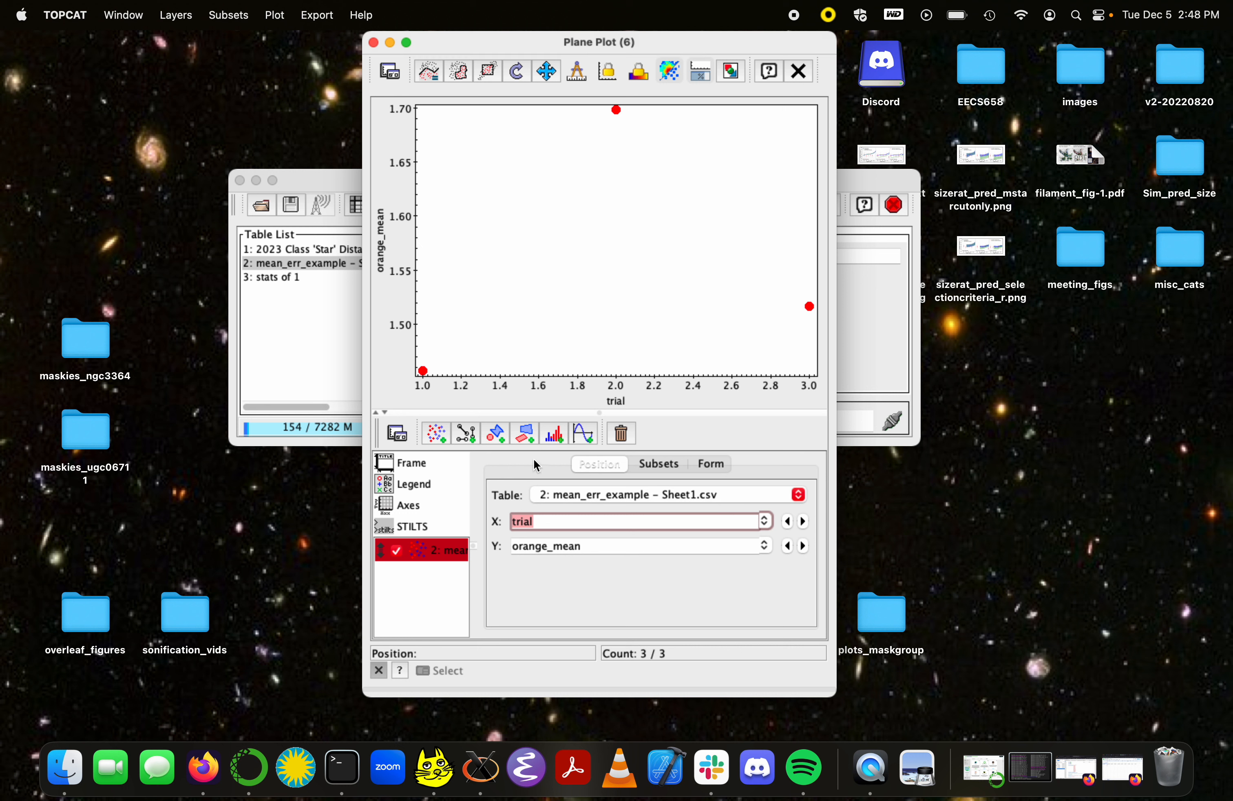
click(420, 505)
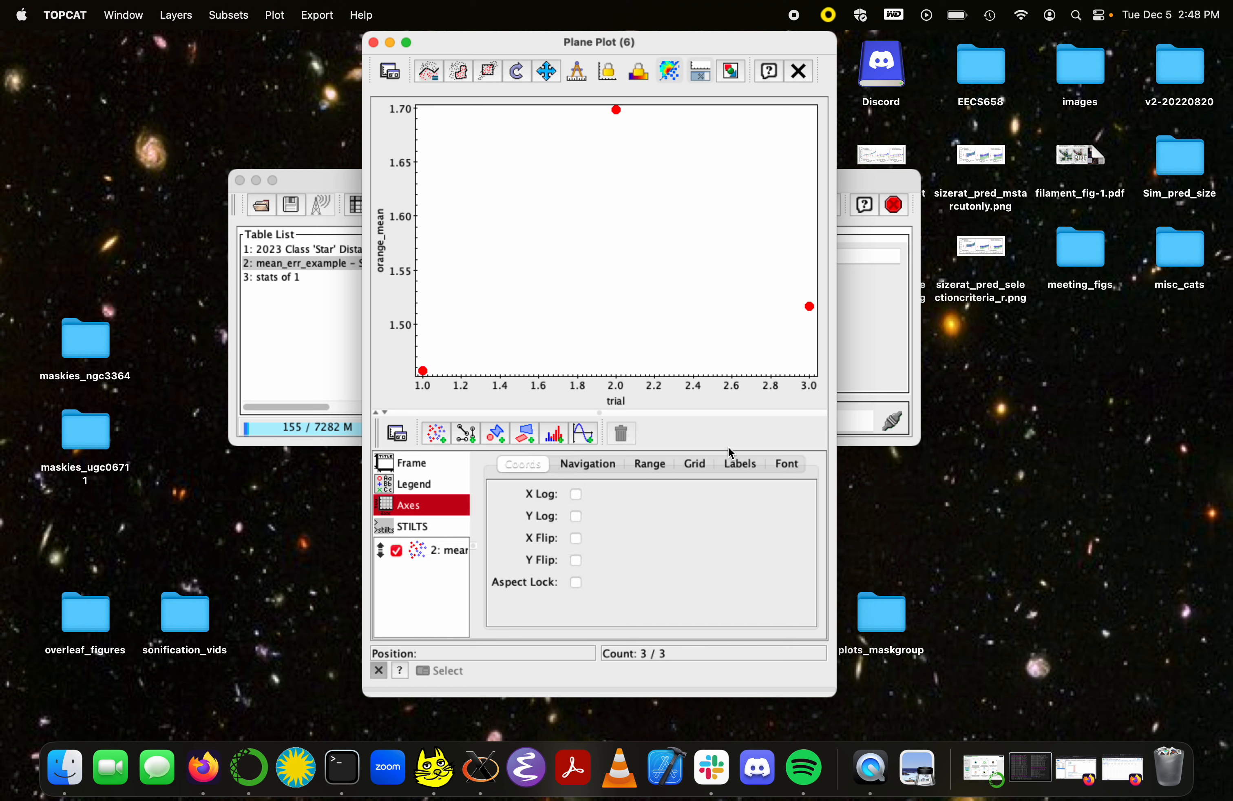
click(736, 464)
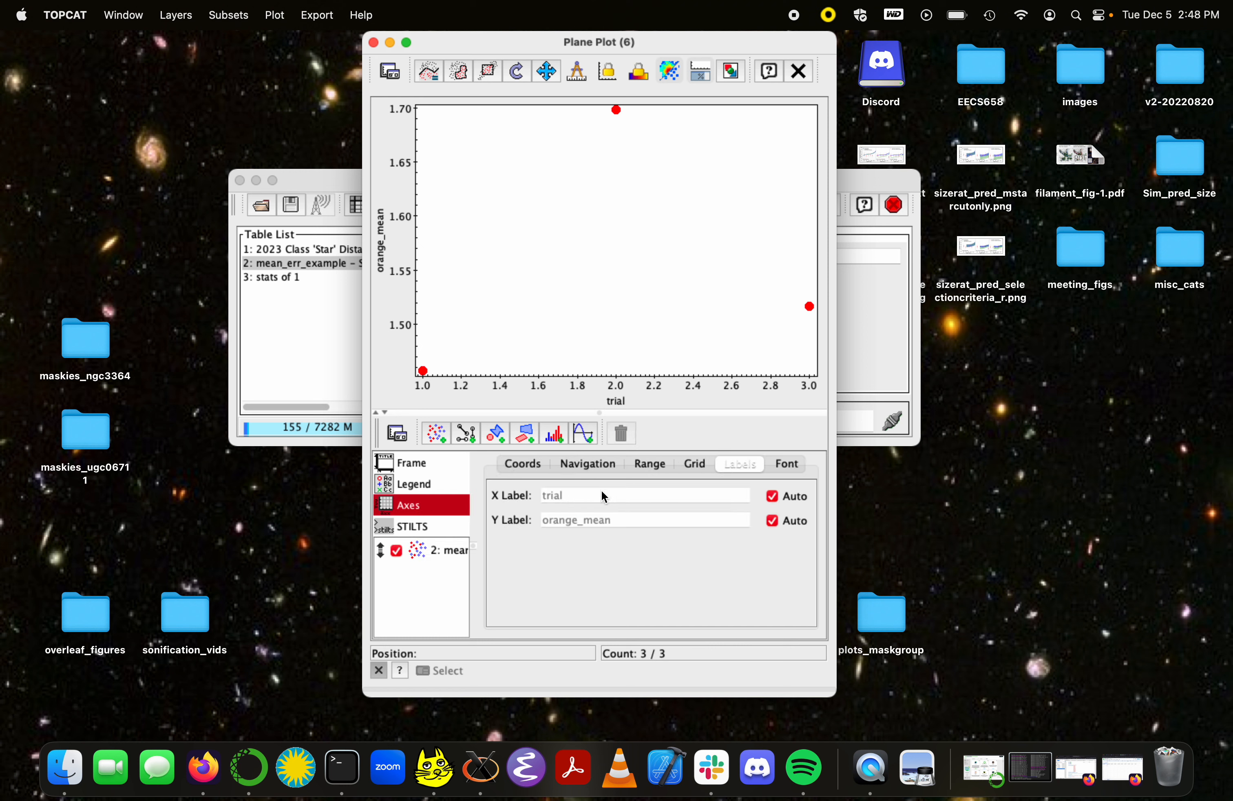
click(420, 471)
click(424, 549)
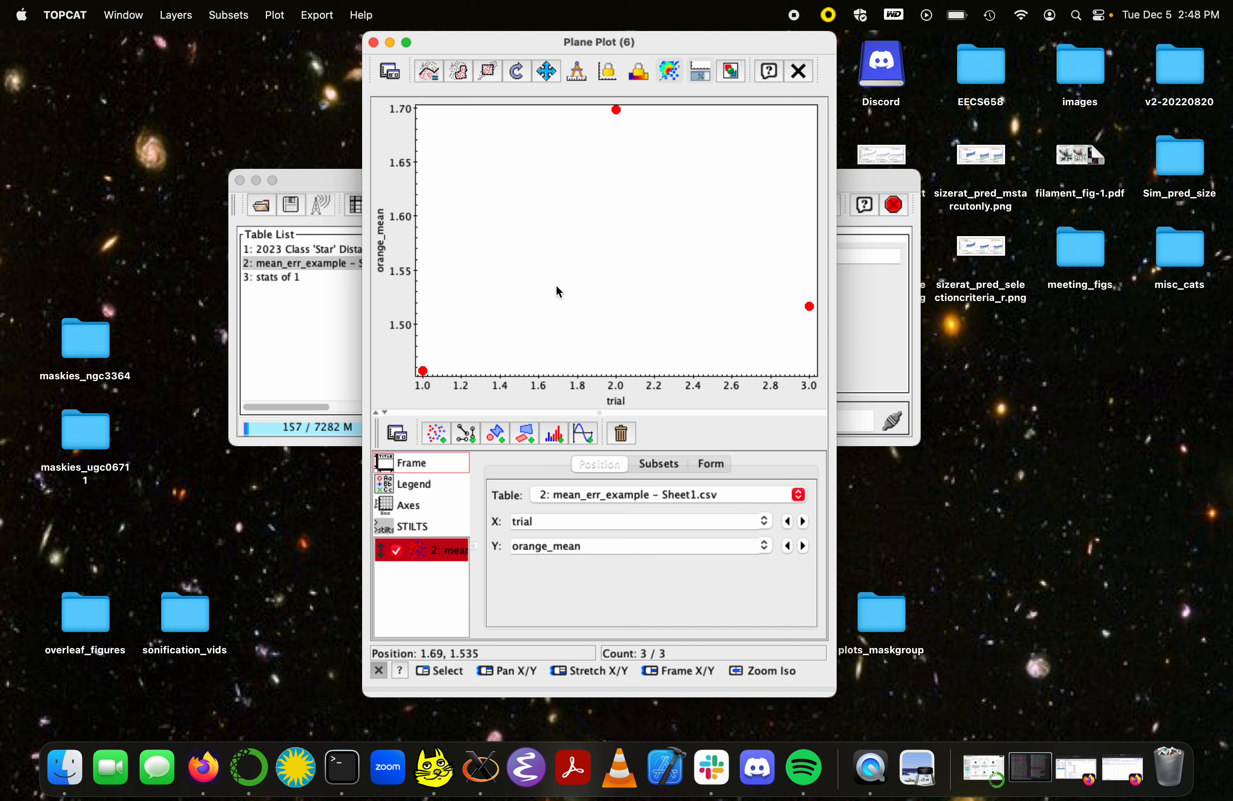
click(770, 545)
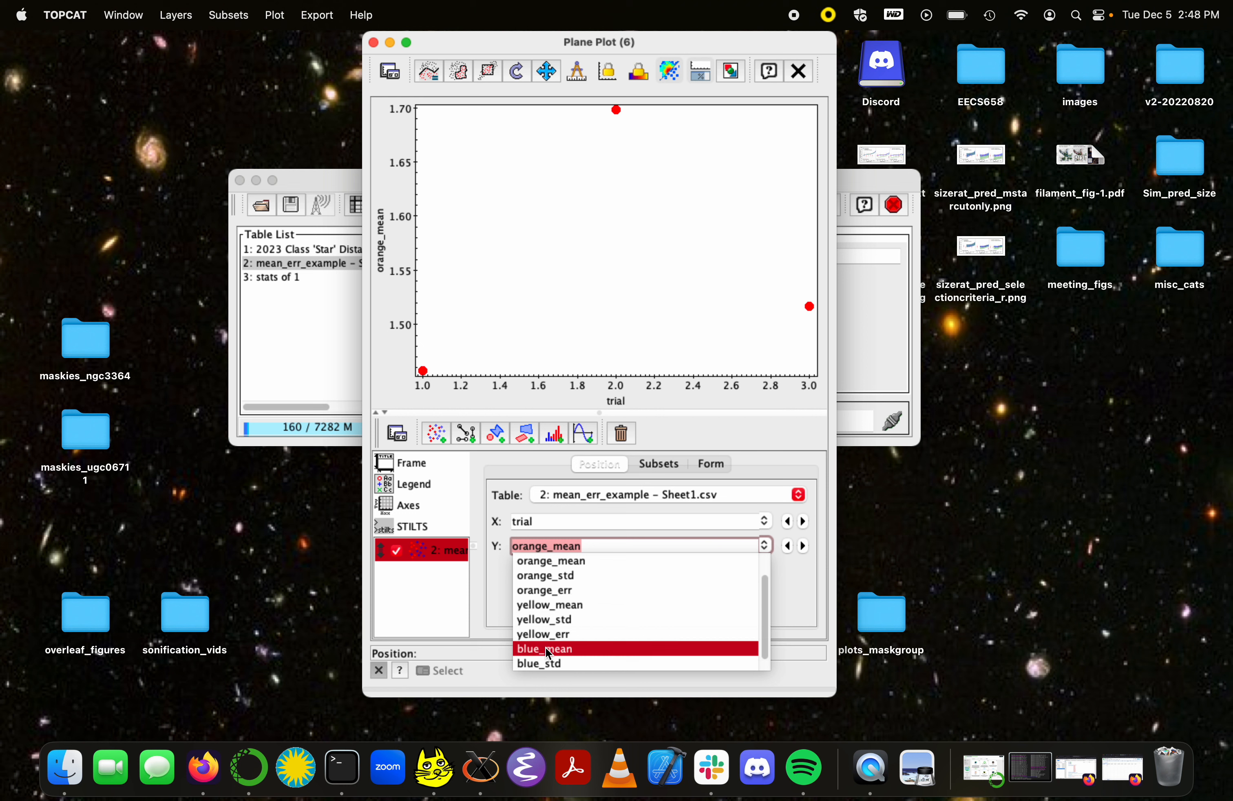
click(800, 582)
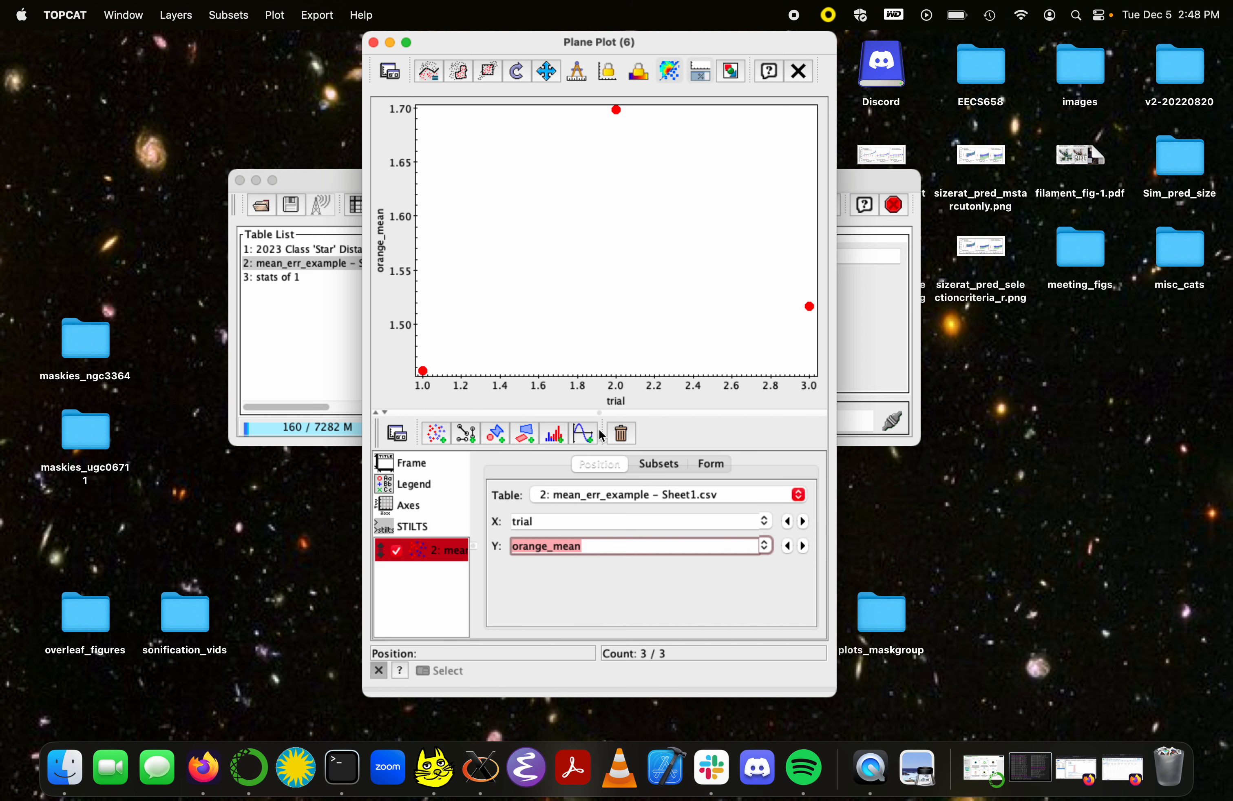
Add an XYError form to the orange_mean layer with orange_err as its Y positive error, widening the plot window to fit the fields
click(709, 463)
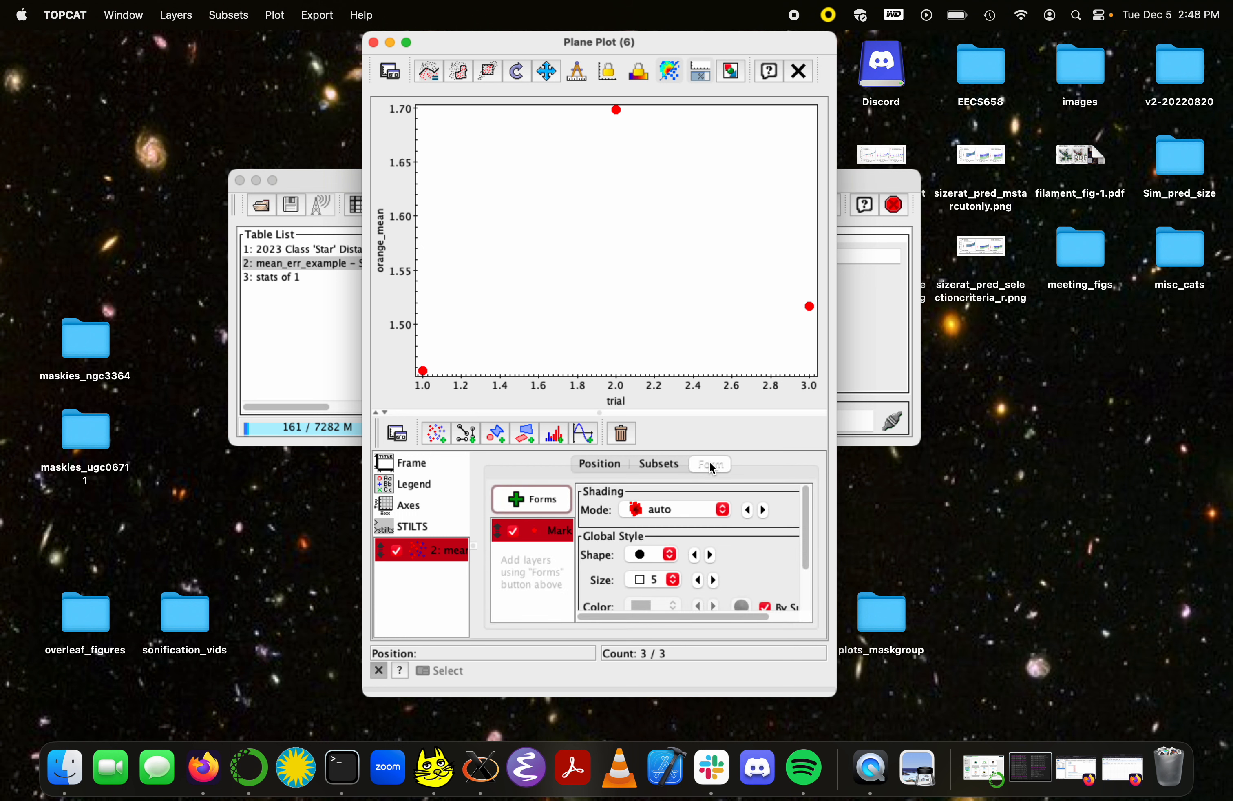
click(546, 498)
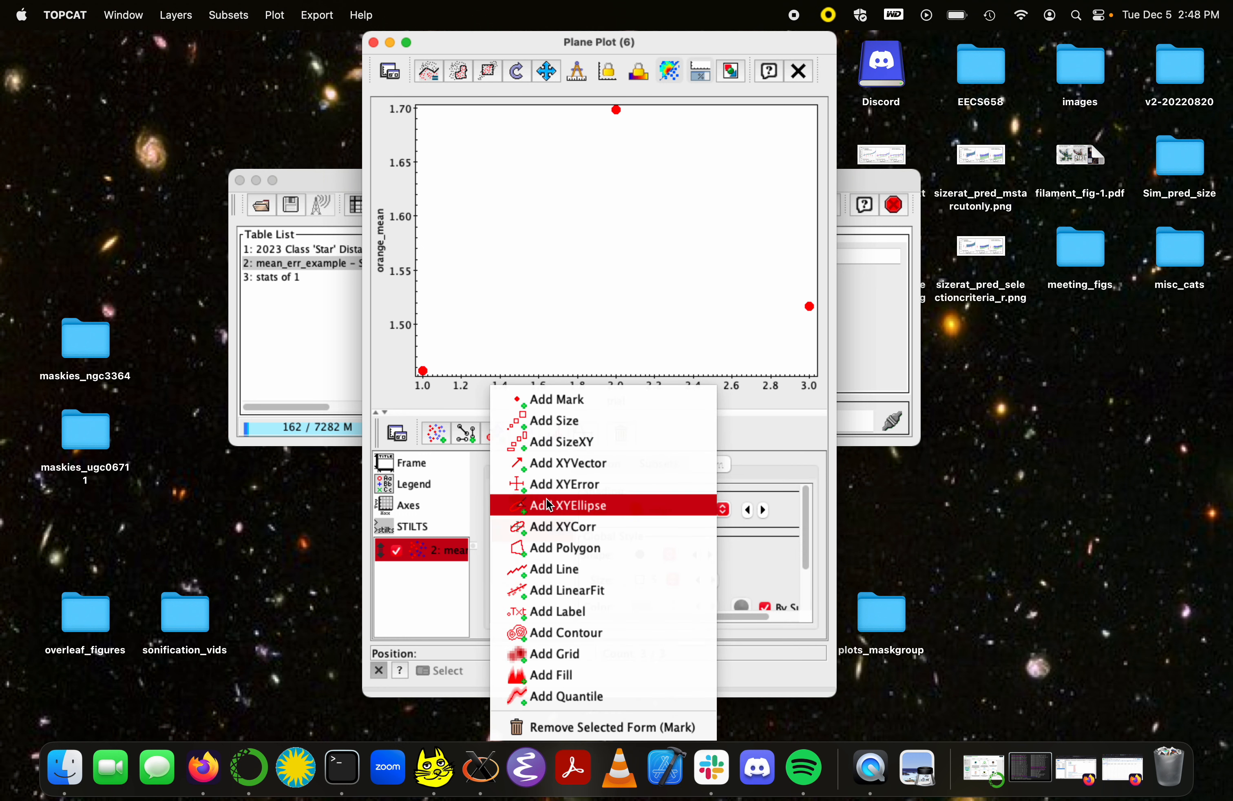
click(611, 482)
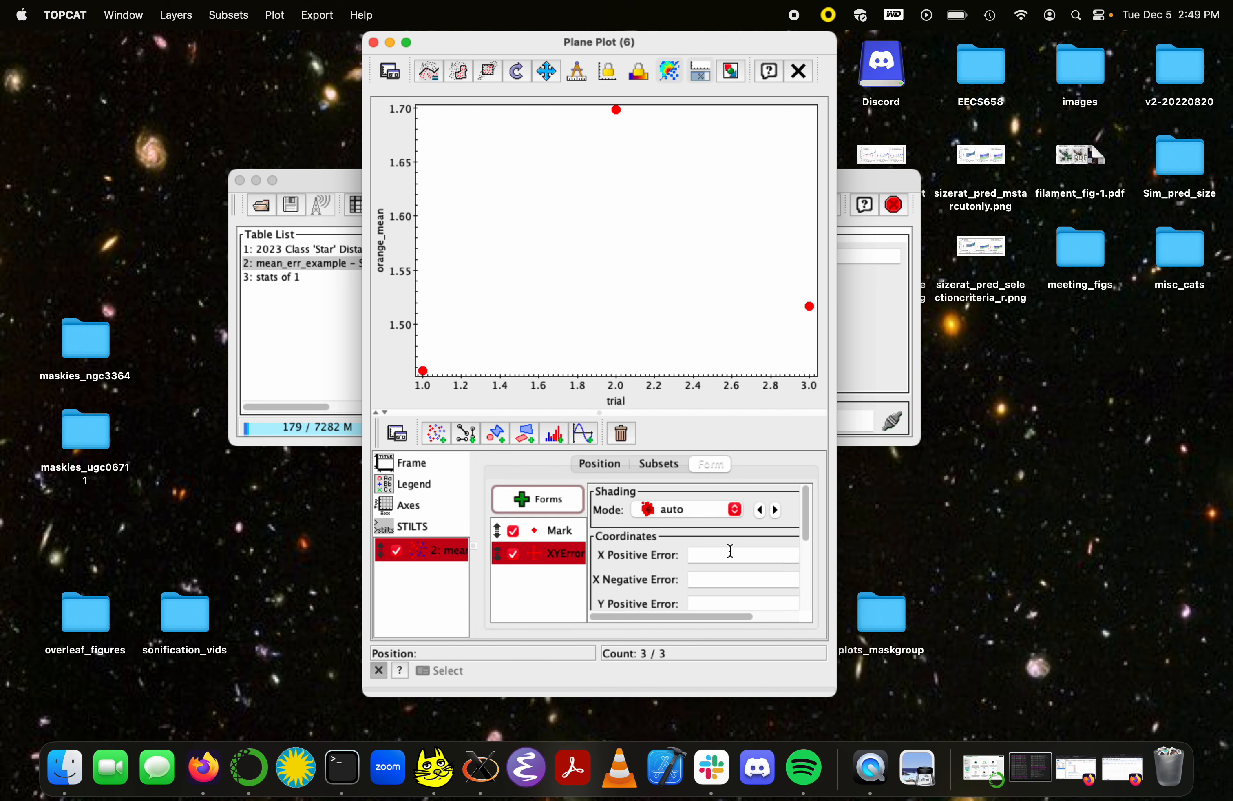
scroll(729, 551, down, 1)
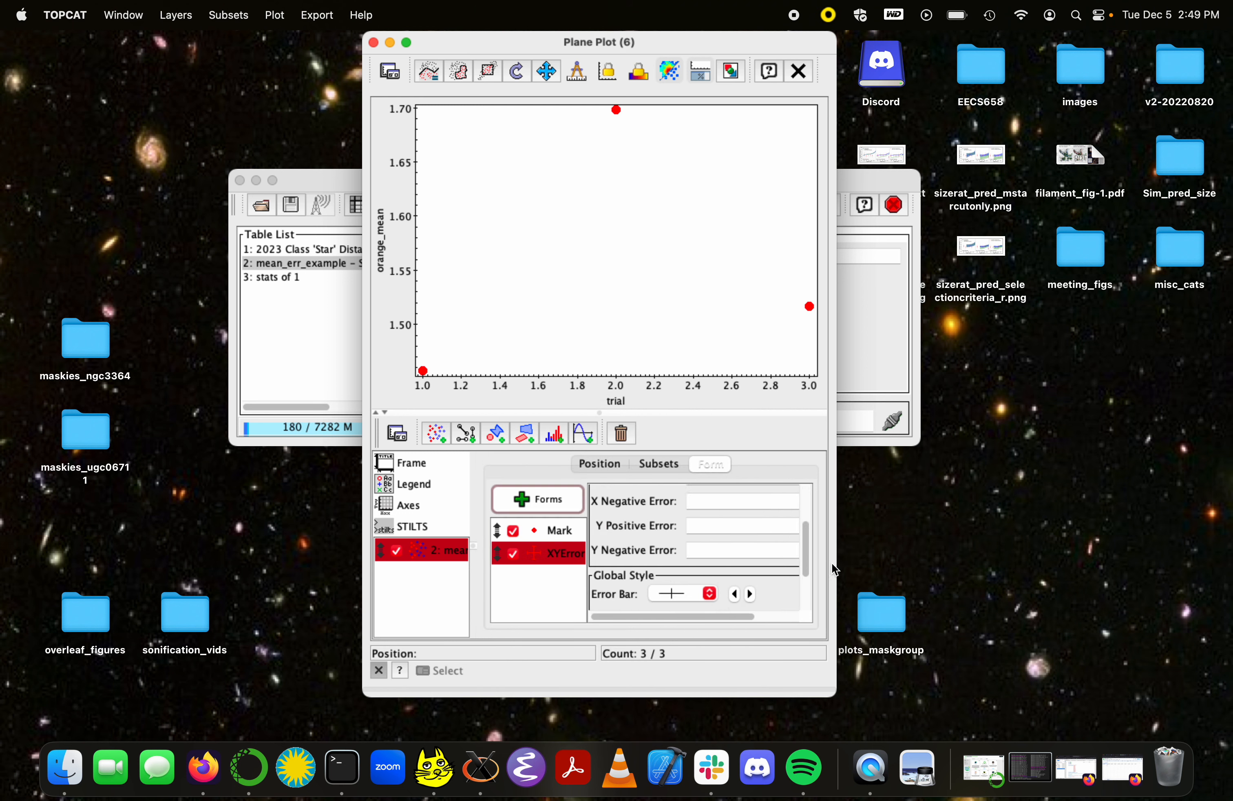
drag(838, 563, 913, 556)
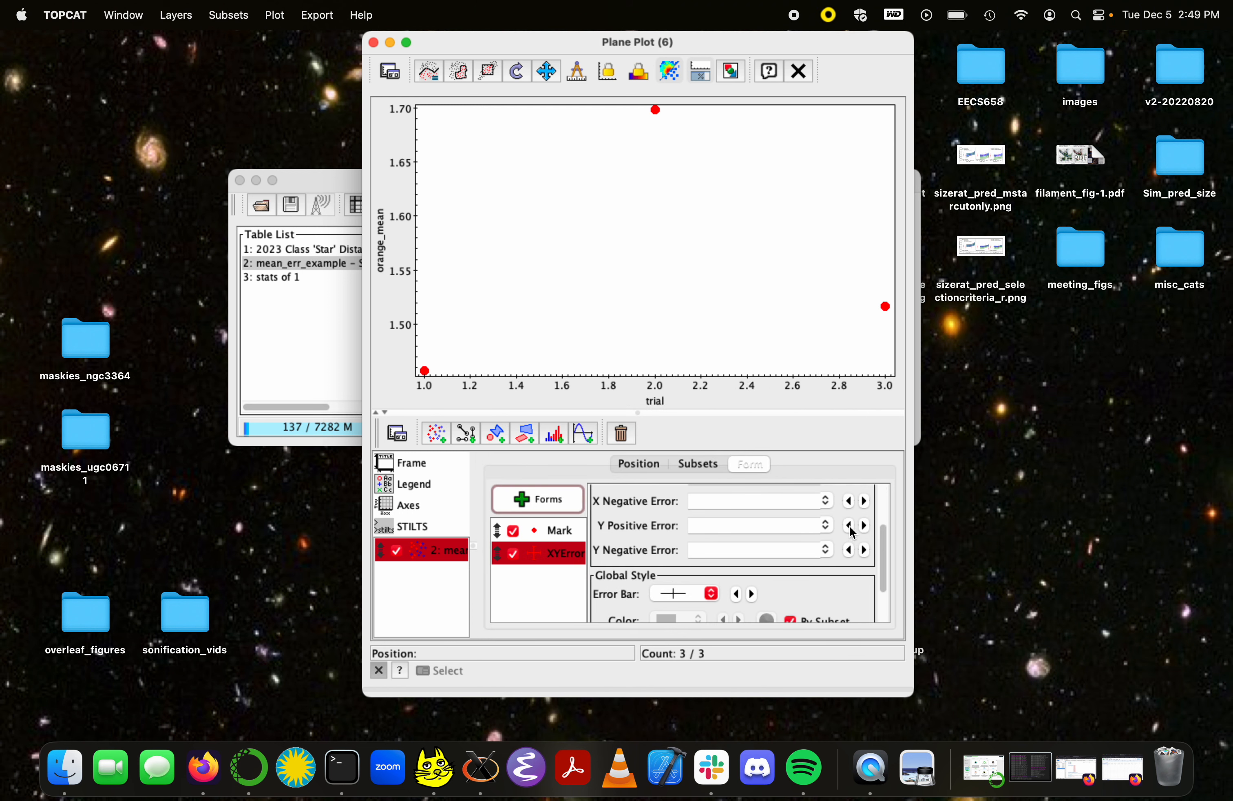
click(827, 524)
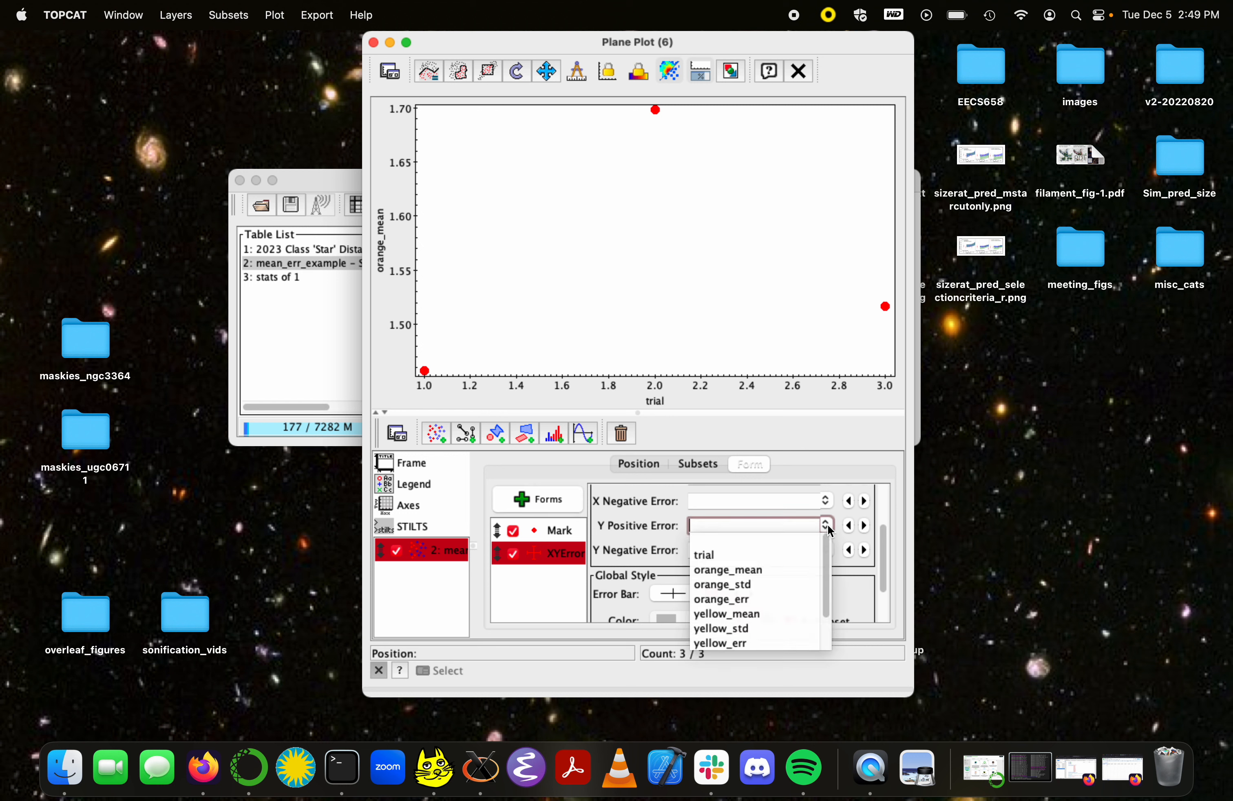
click(765, 598)
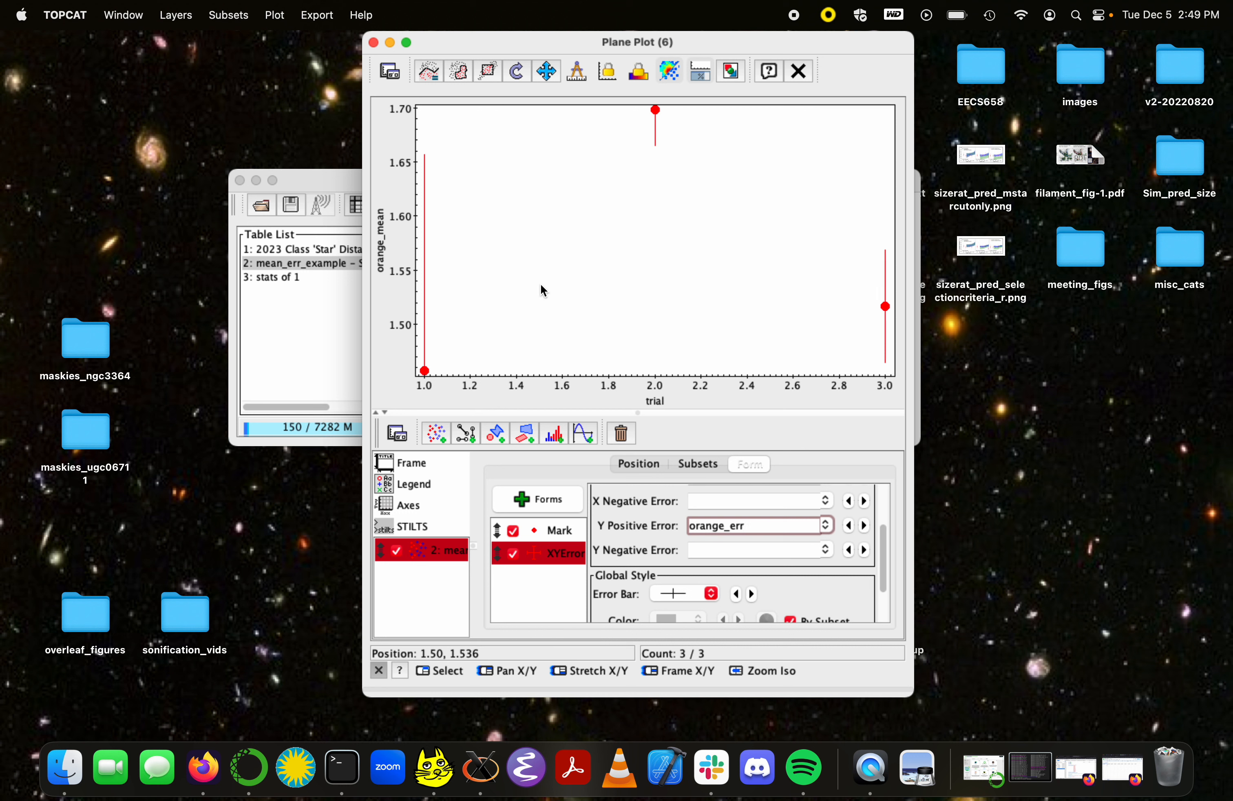
scroll(745, 593, down, 3)
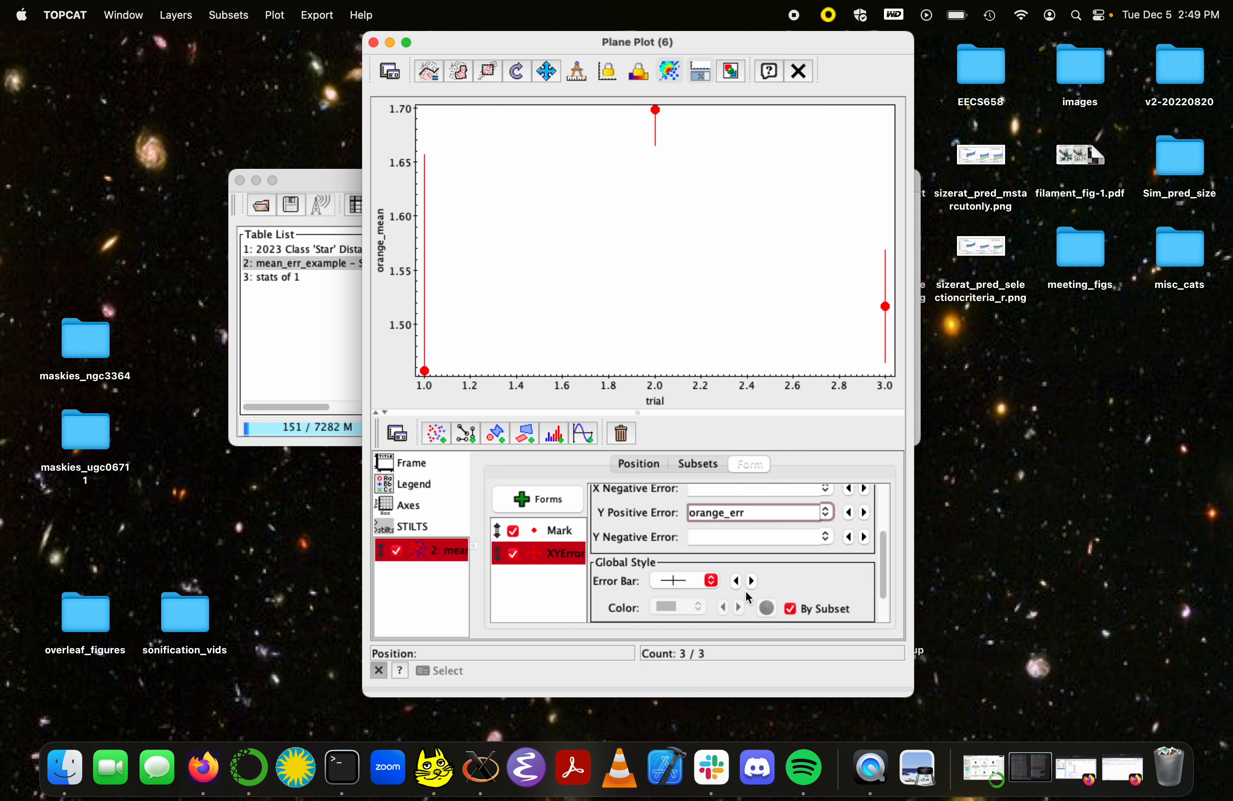
scroll(745, 590, up, 5)
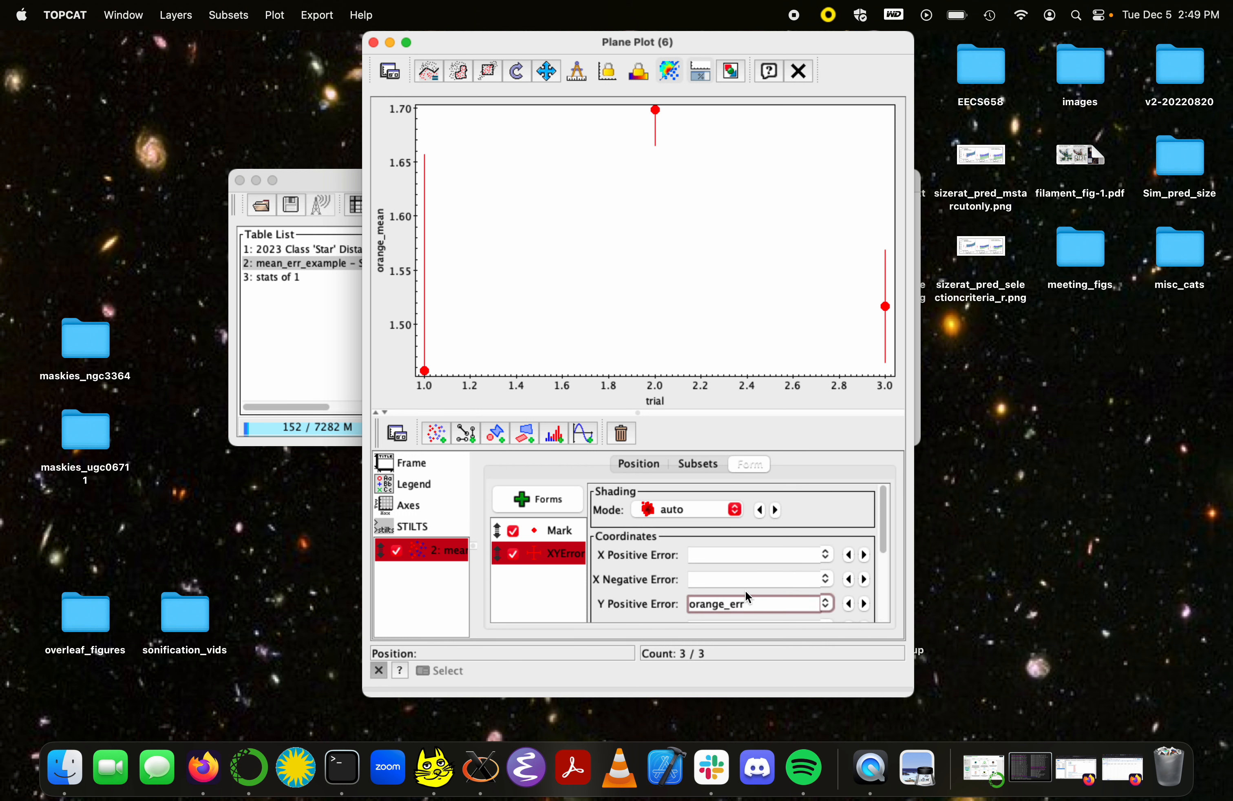
click(640, 464)
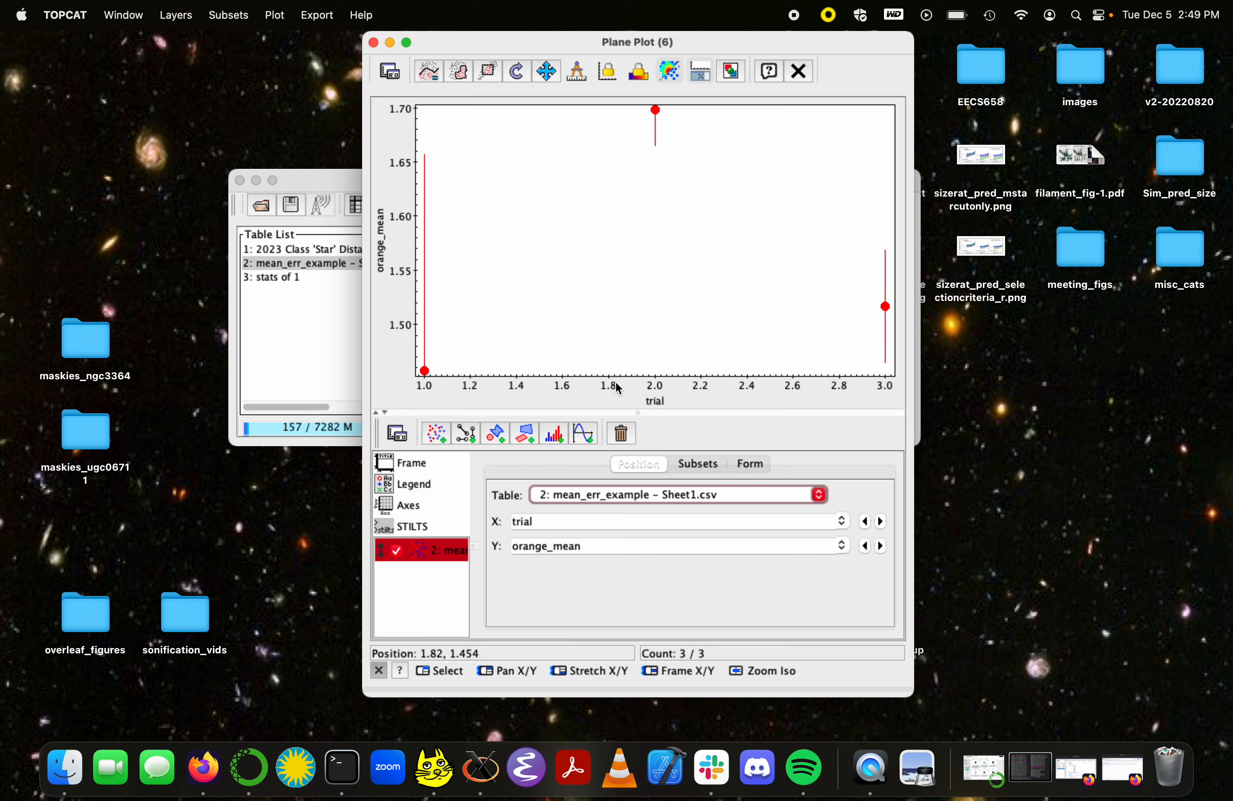
click(692, 471)
click(753, 462)
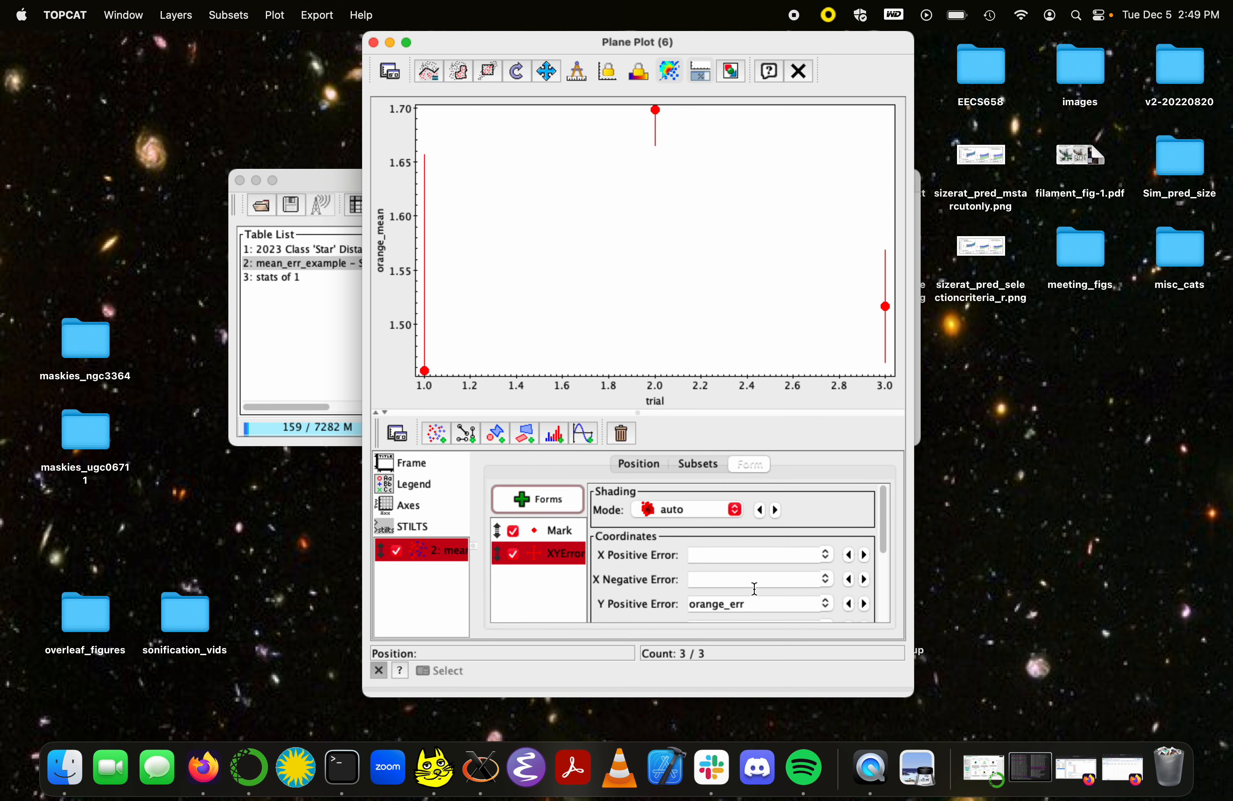
Change the orange_mean error bars to the style with capped ends and check the other available error bar shapes
scroll(754, 588, down, 2)
scroll(755, 588, up, 2)
scroll(716, 542, down, 3)
scroll(715, 544, down, 1)
click(753, 534)
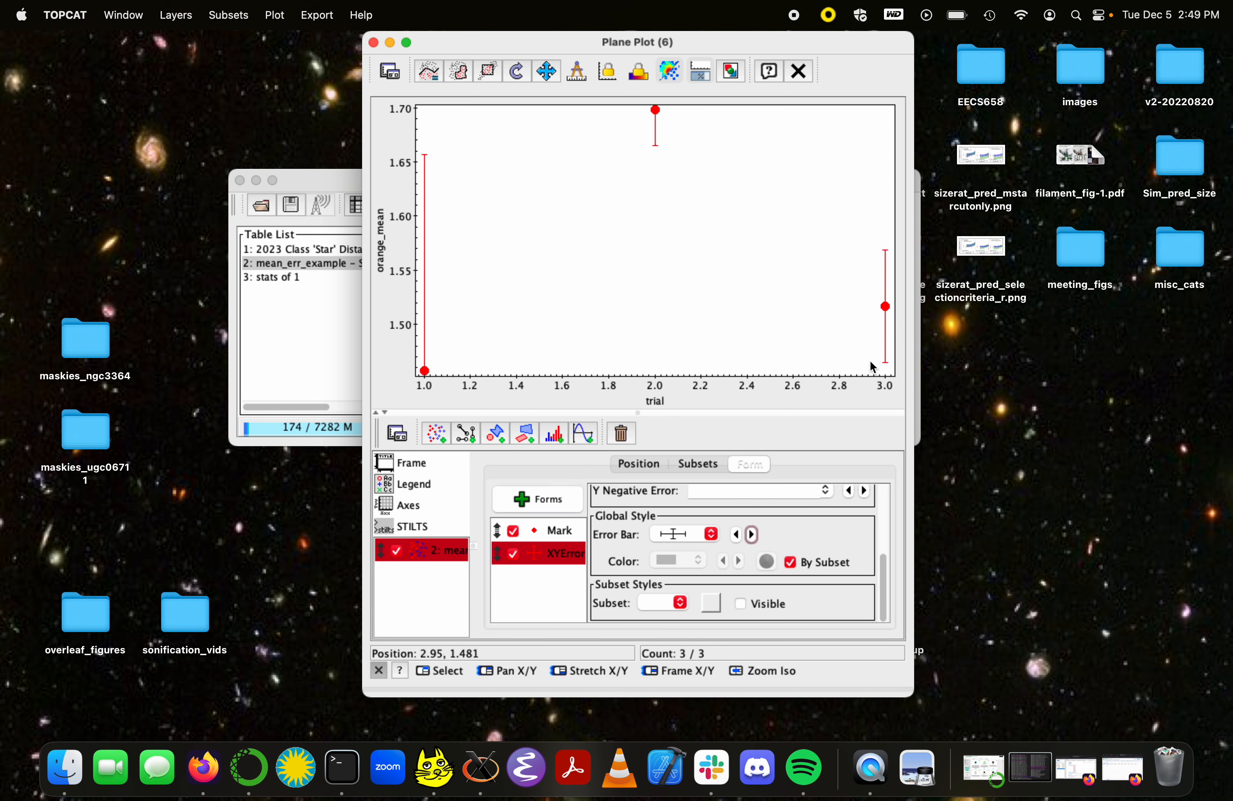
click(711, 534)
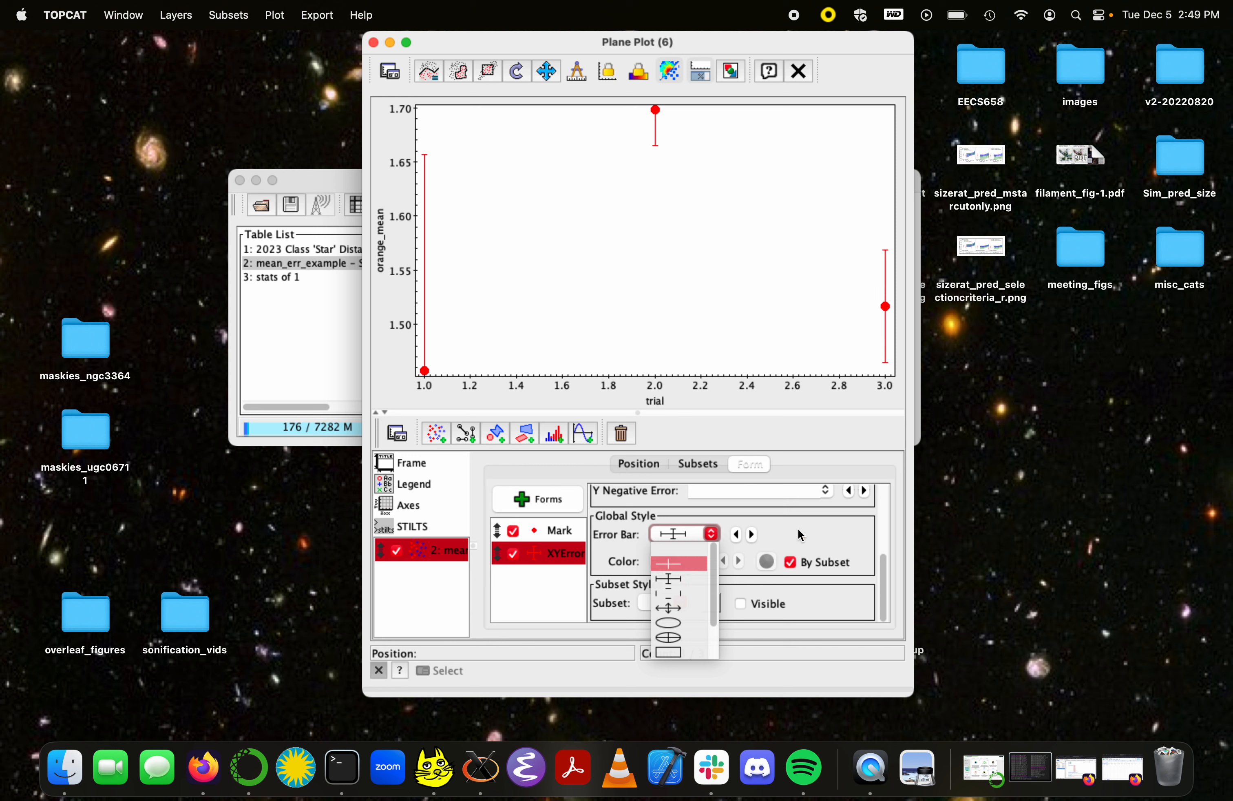
click(807, 516)
scroll(806, 518, up, 5)
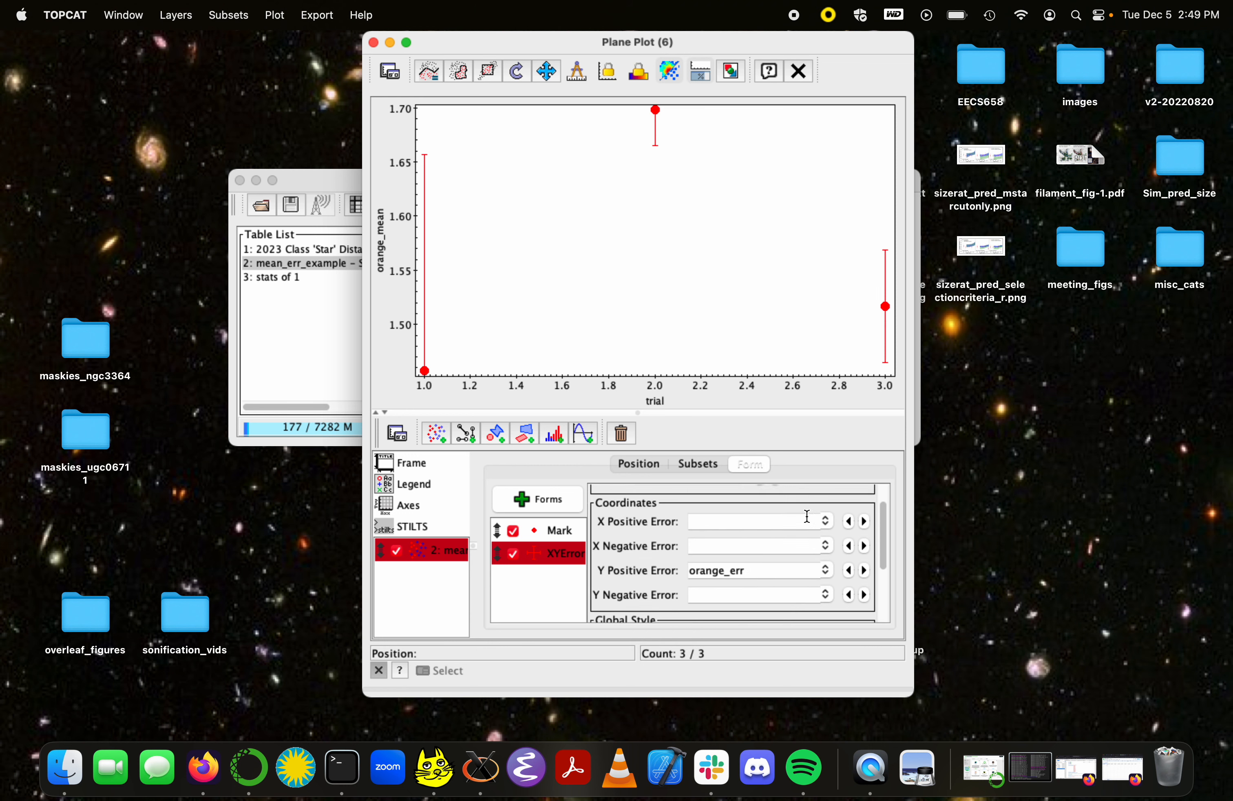
Label the orange_mean layer's All subset "Orange Star" for the legend and return to the layer's position settings
click(698, 464)
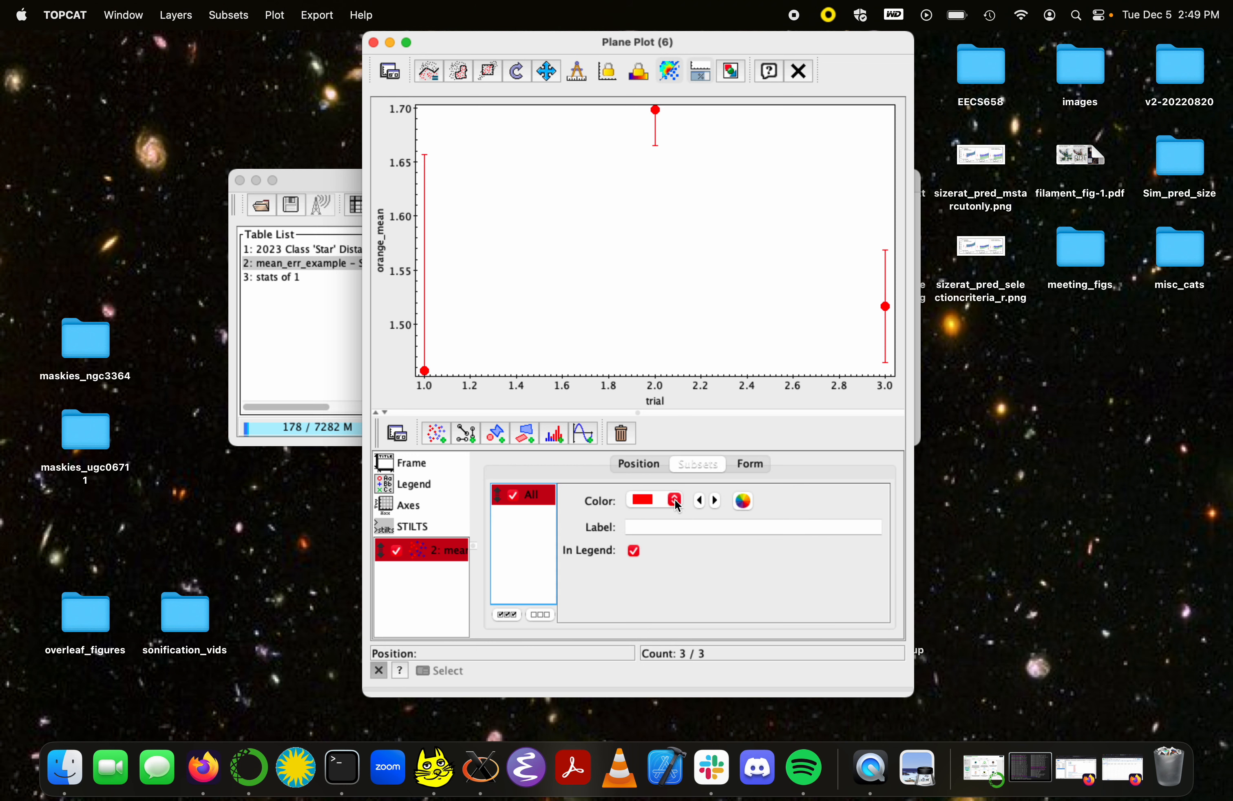
click(685, 523)
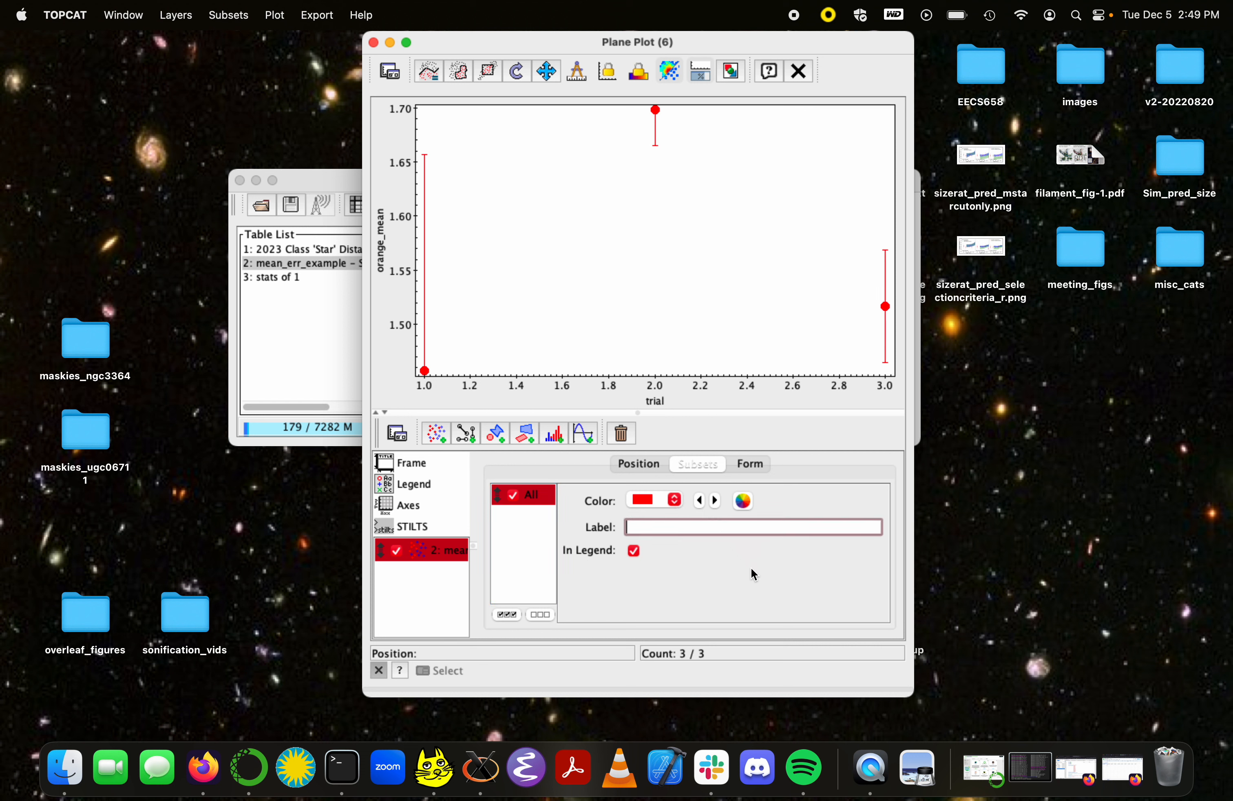
text(Orange Star)
click(635, 464)
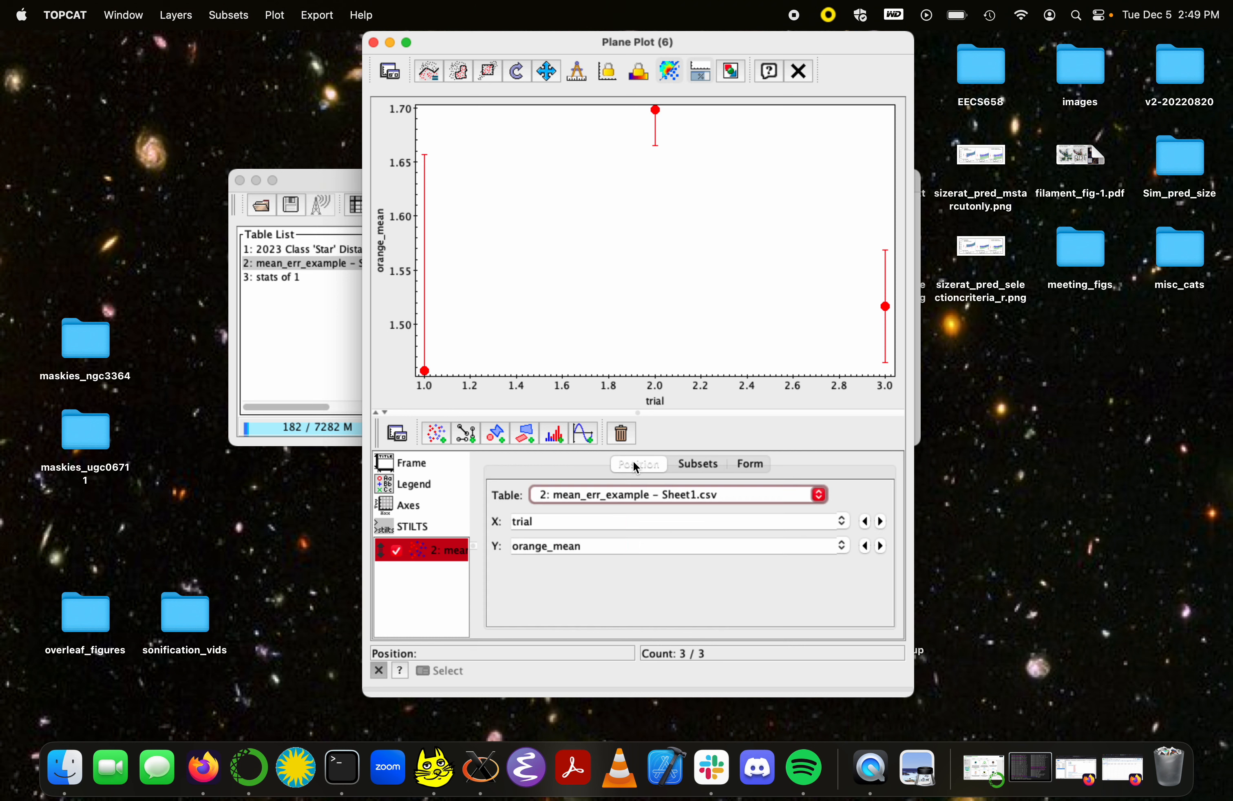
Add a second position layer from the mean_err_example - Sheet1.csv table, plotting yellow_mean against trial
click(438, 434)
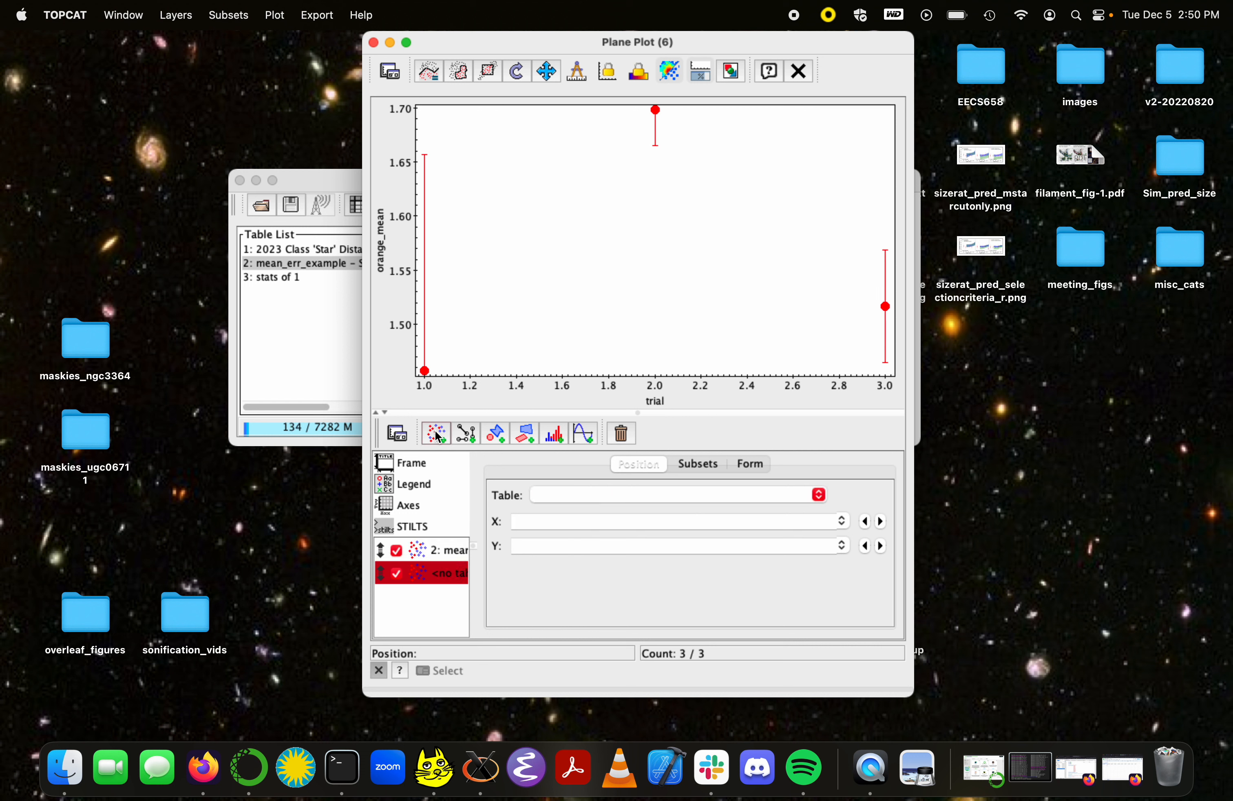
click(818, 494)
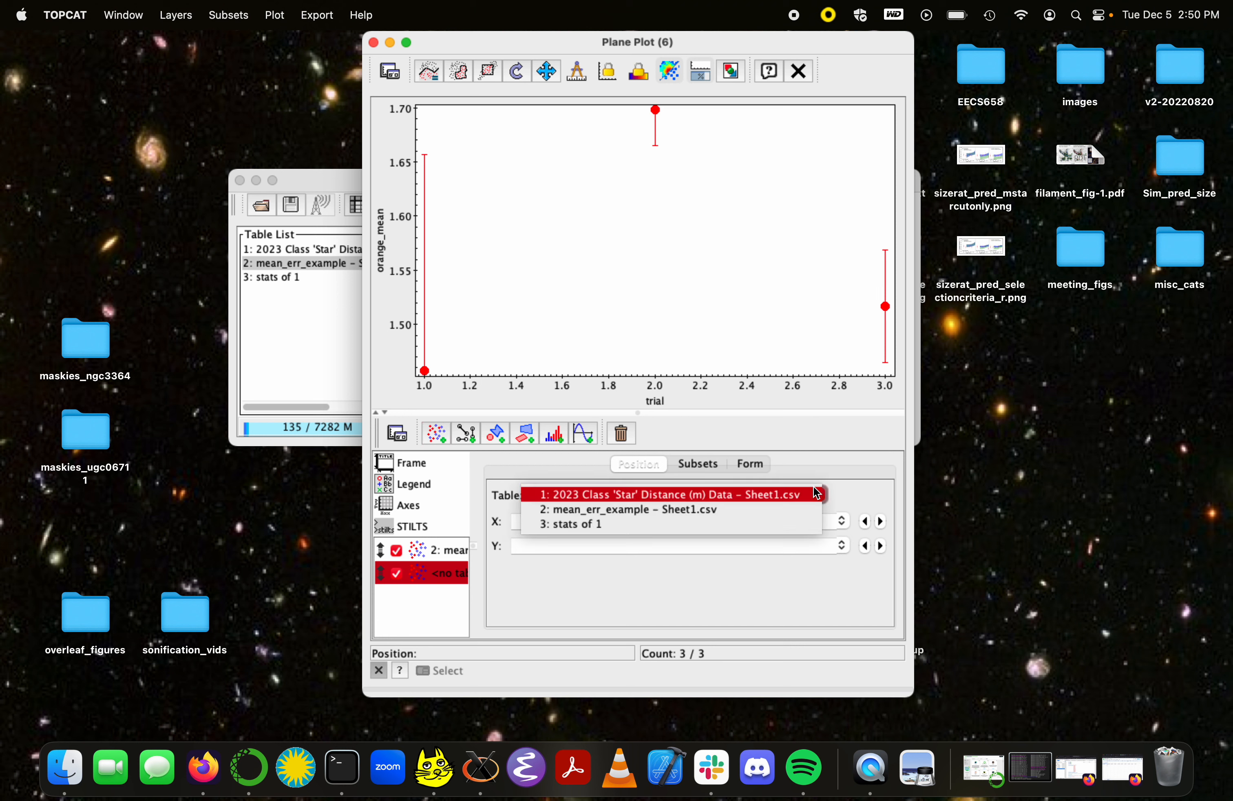
click(781, 506)
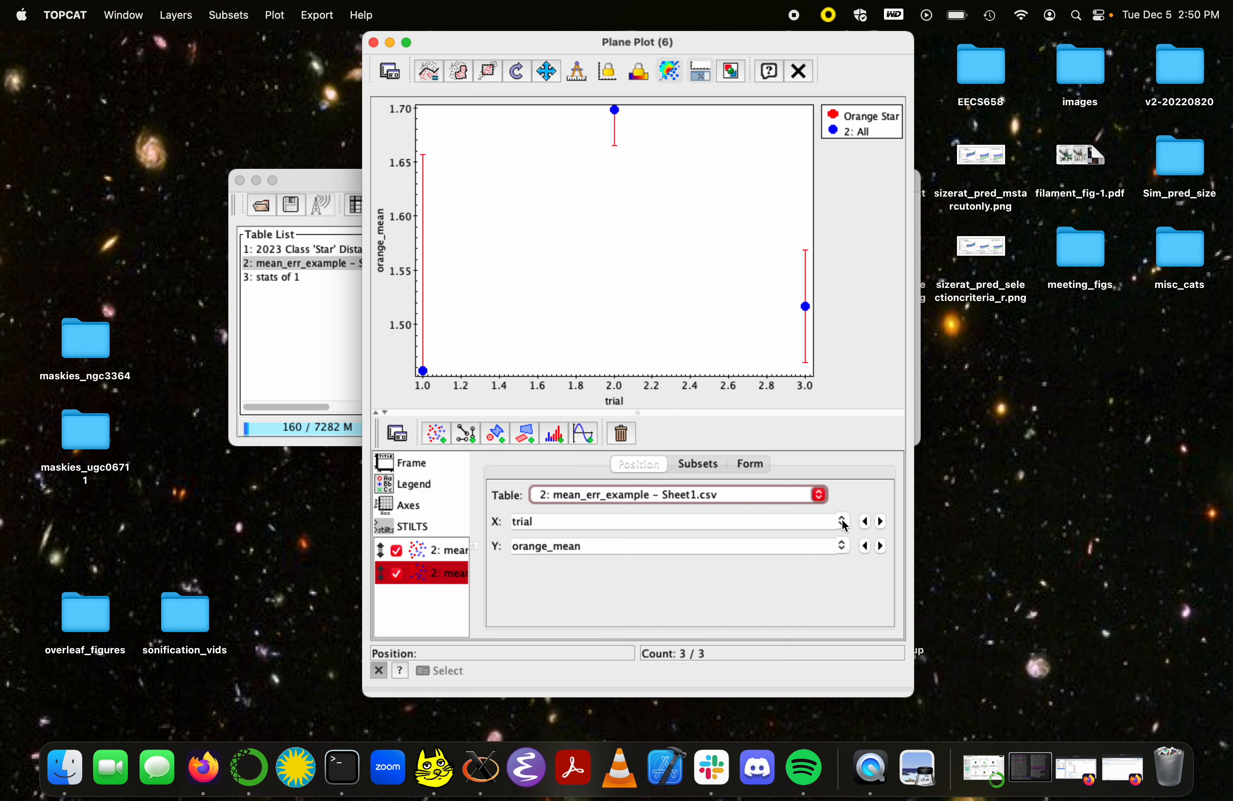
click(842, 545)
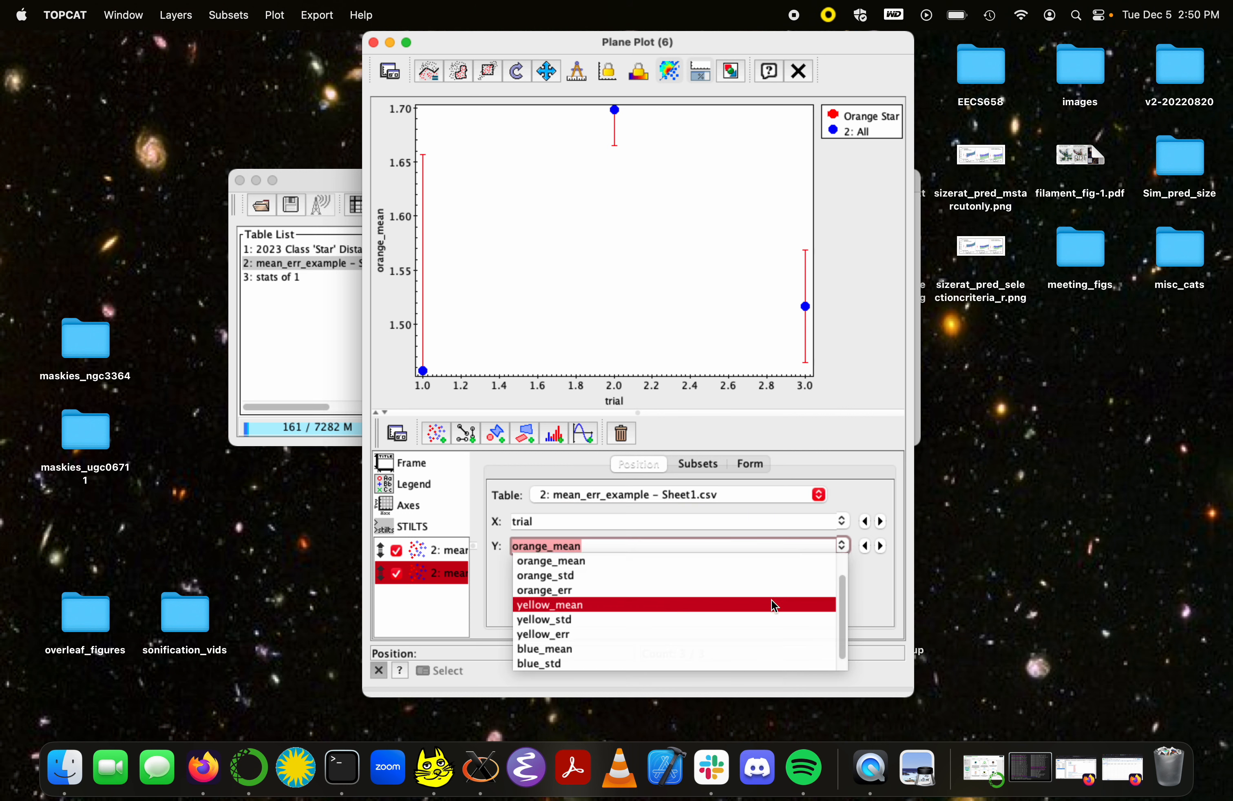
click(770, 603)
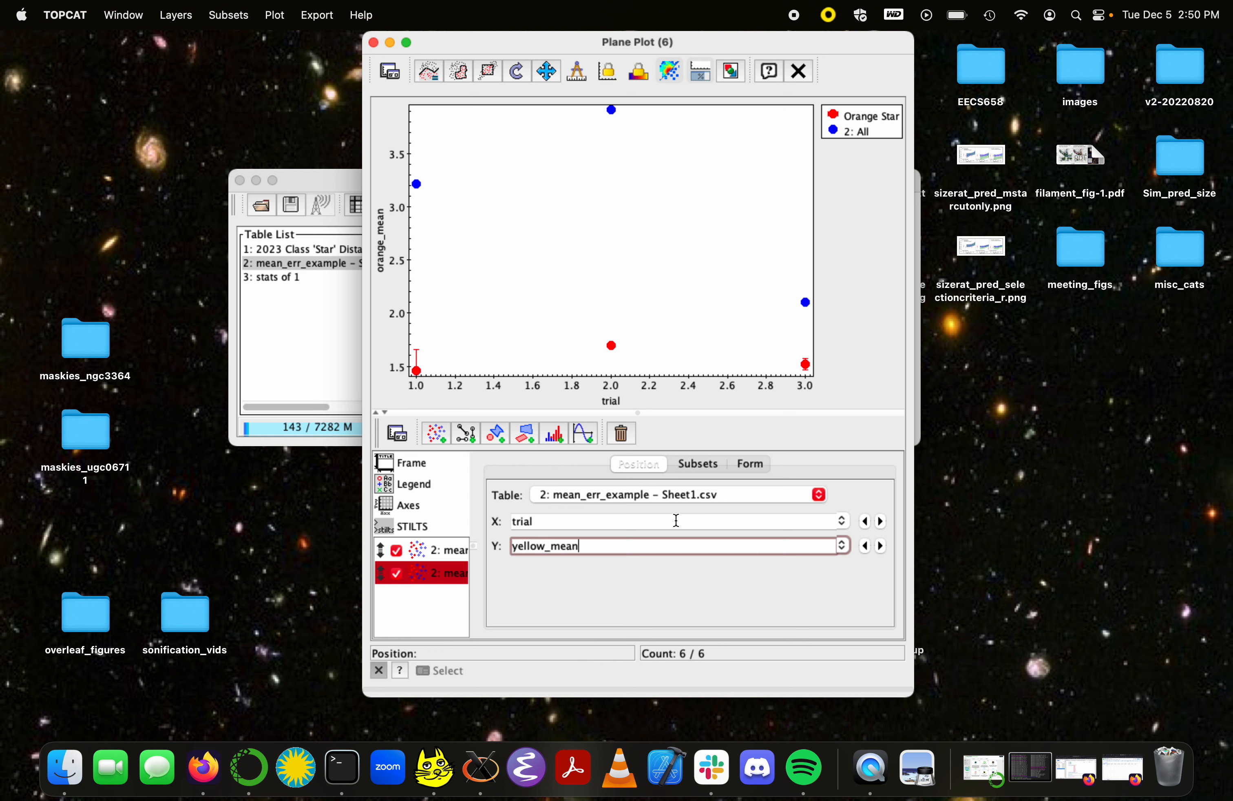
Set the yellow_mean layer's All subset to the golden yellow colour ffcc00 and label it "Yellow Star"
click(698, 464)
click(675, 501)
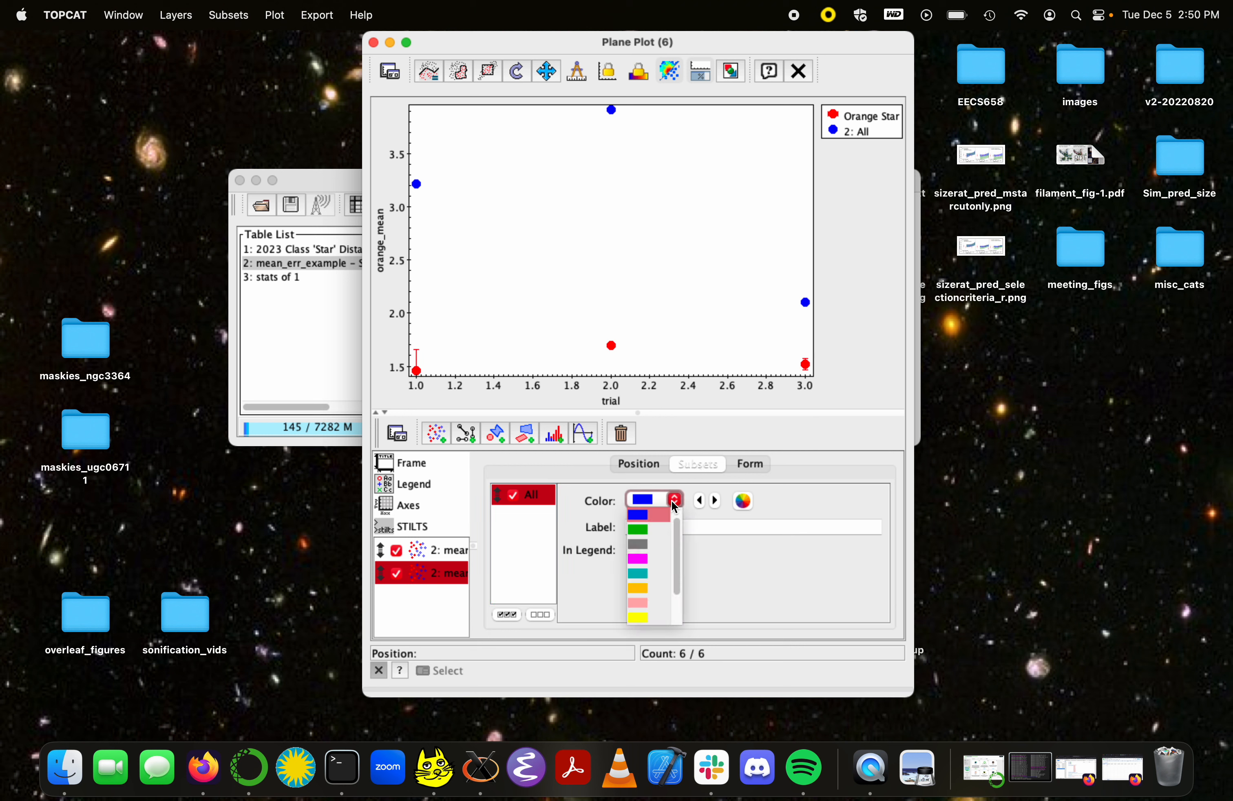
click(657, 585)
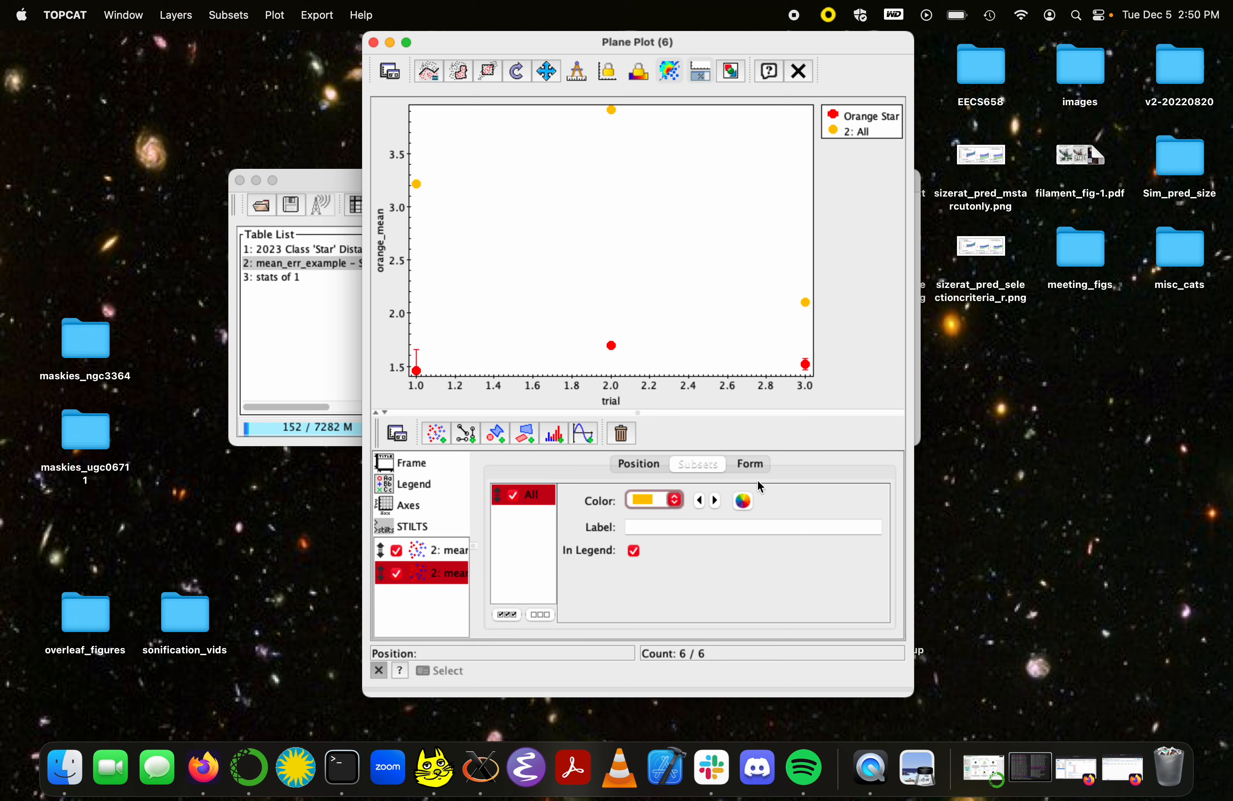
click(744, 501)
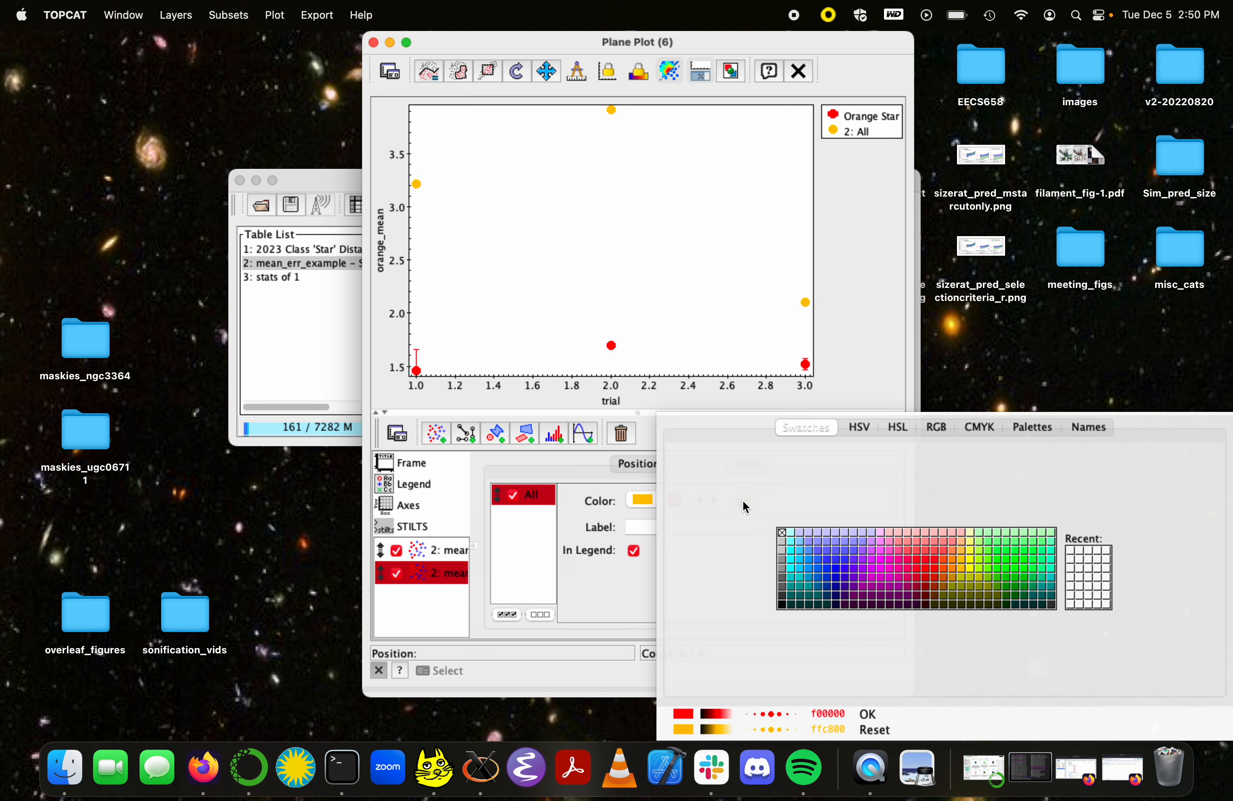
click(960, 561)
click(954, 567)
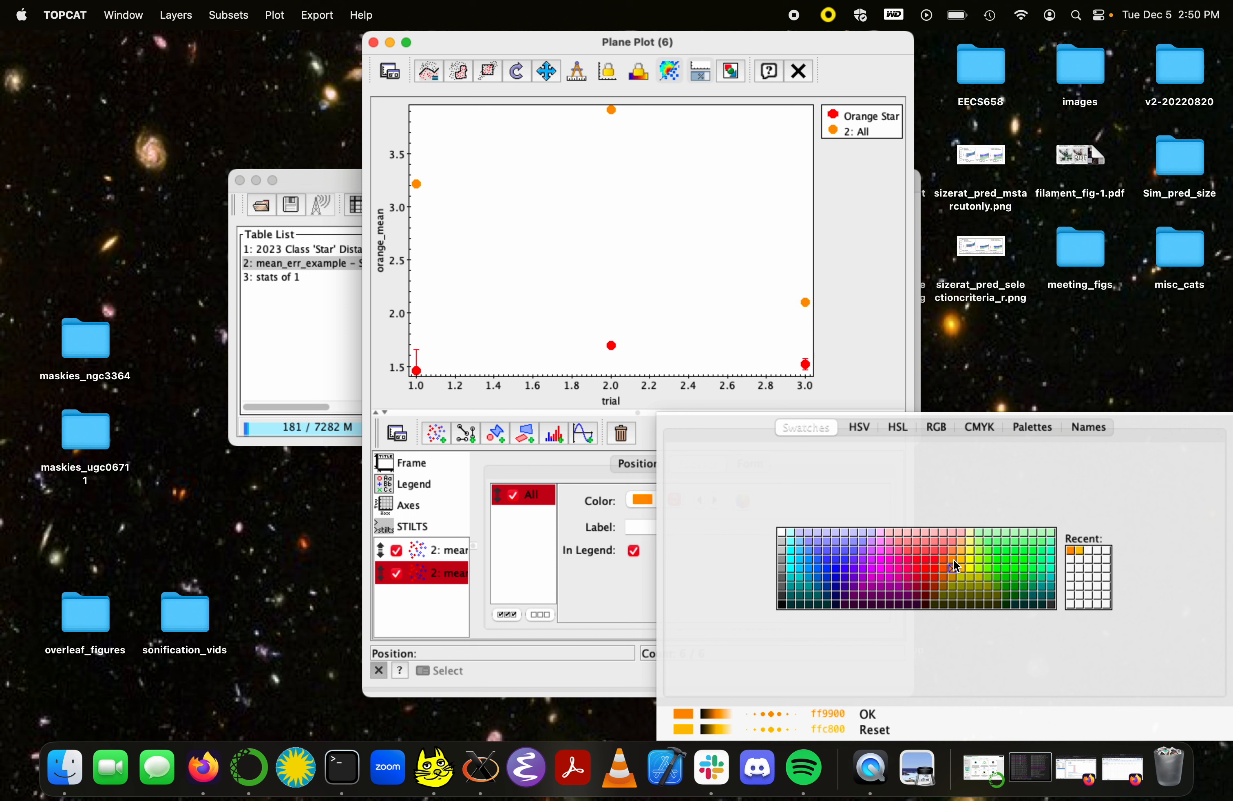
click(953, 560)
click(960, 568)
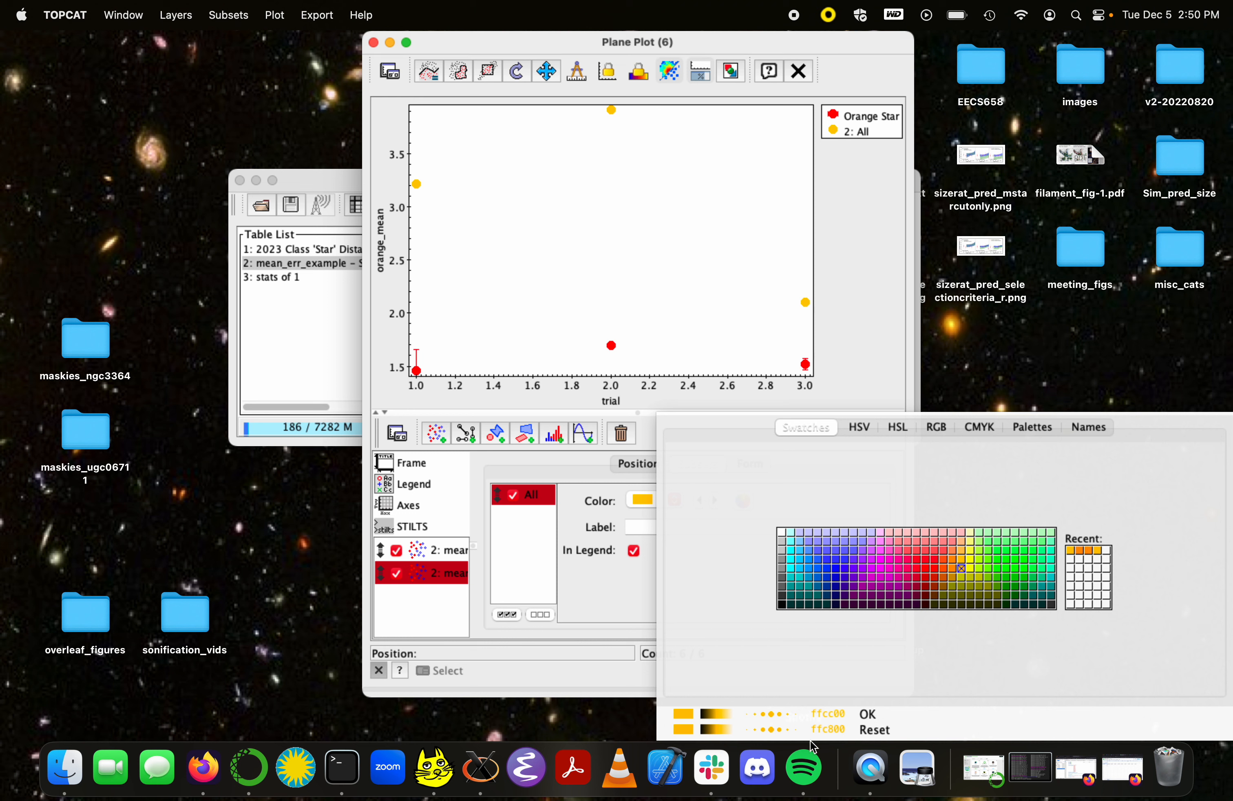
click(826, 712)
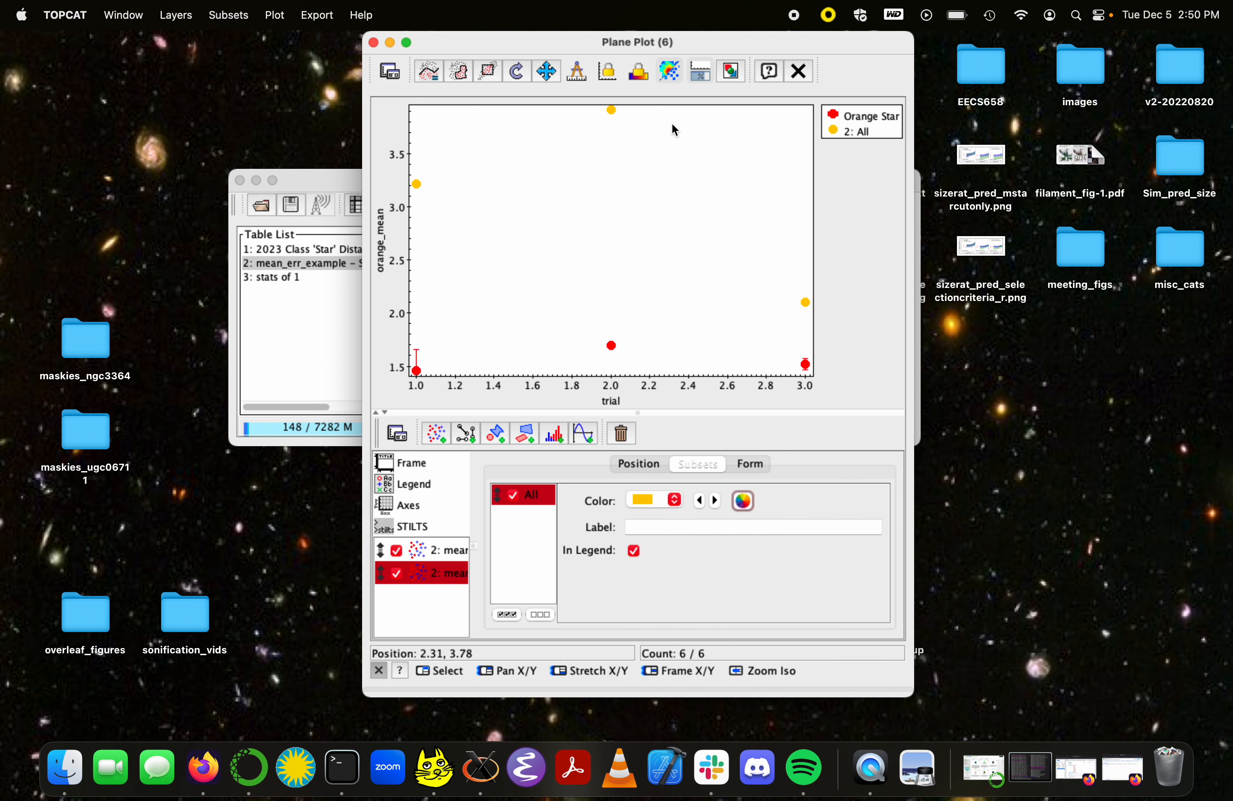
click(677, 521)
text(Yellow Star)
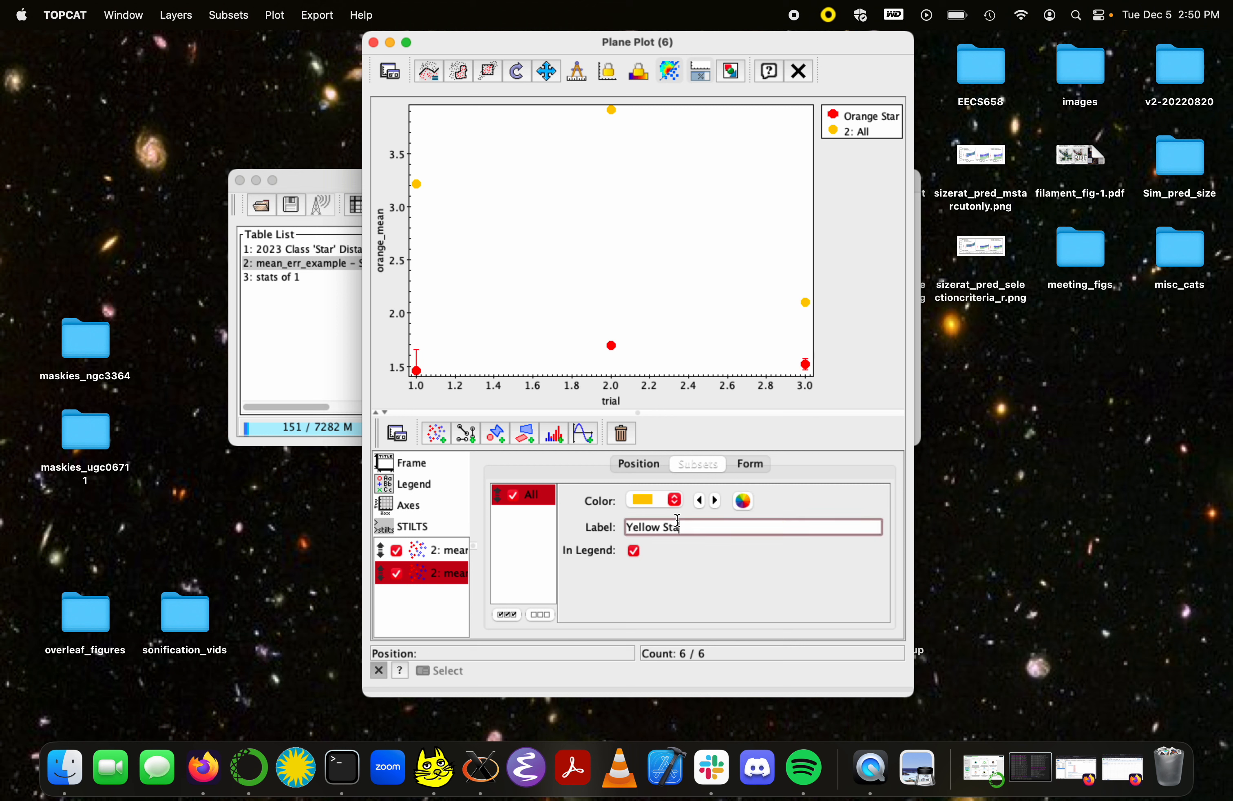
Confirm the Yellow Star label and add an XYError form to that layer with yellow_err as the Y positive error
key(Return)
click(764, 462)
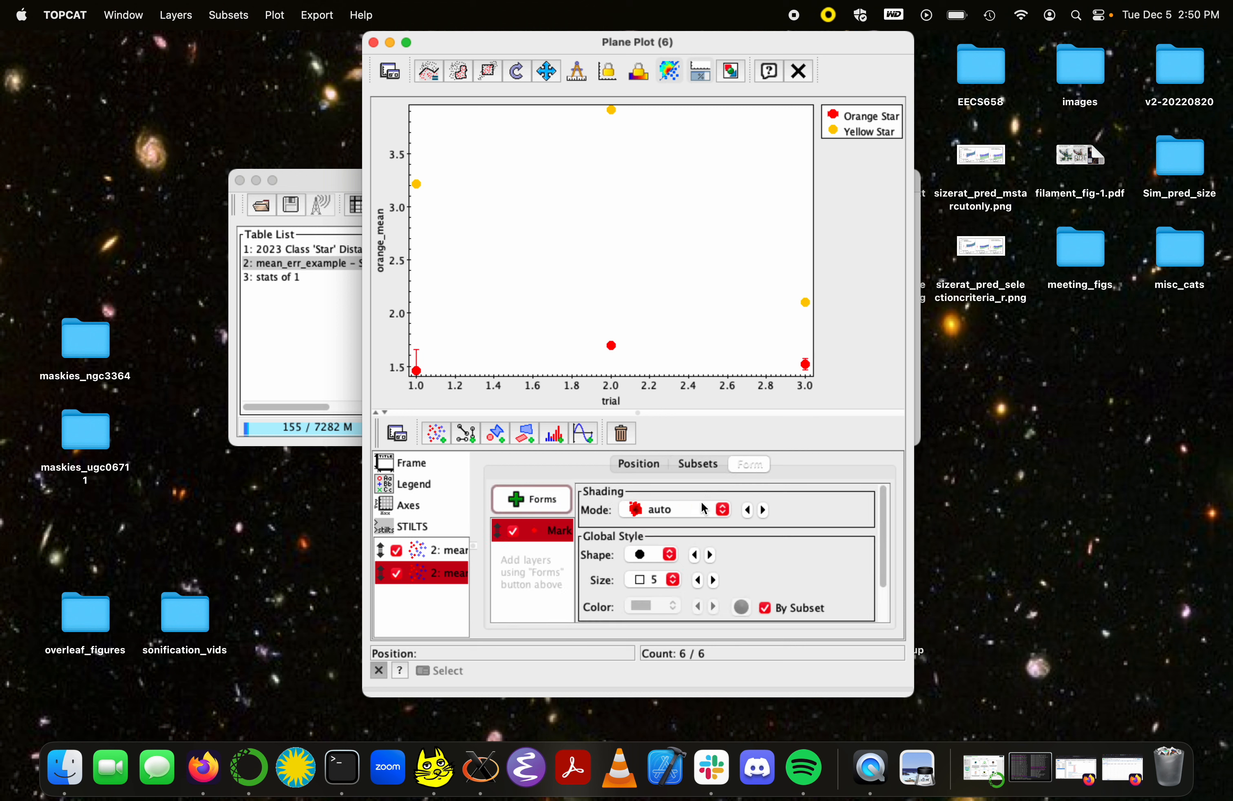
scroll(676, 559, down, 2)
scroll(673, 553, up, 2)
click(558, 500)
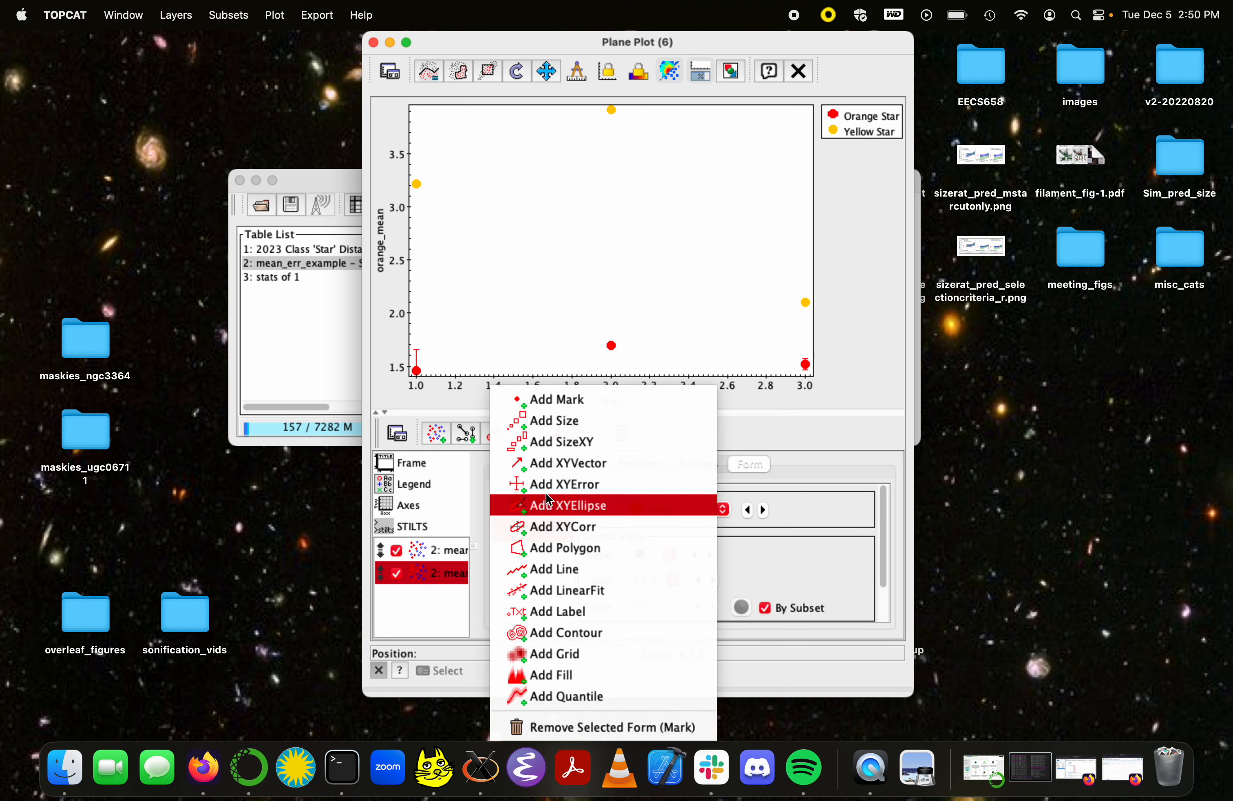
click(566, 486)
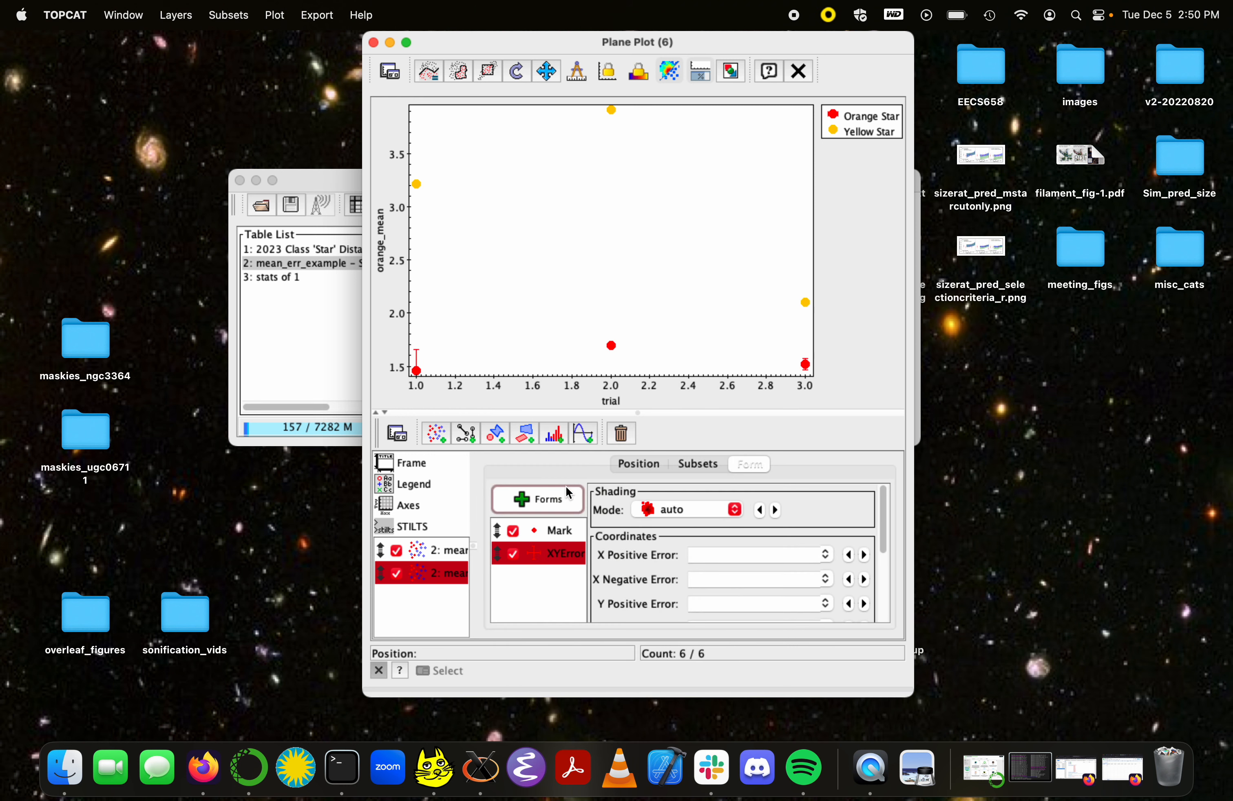
click(827, 604)
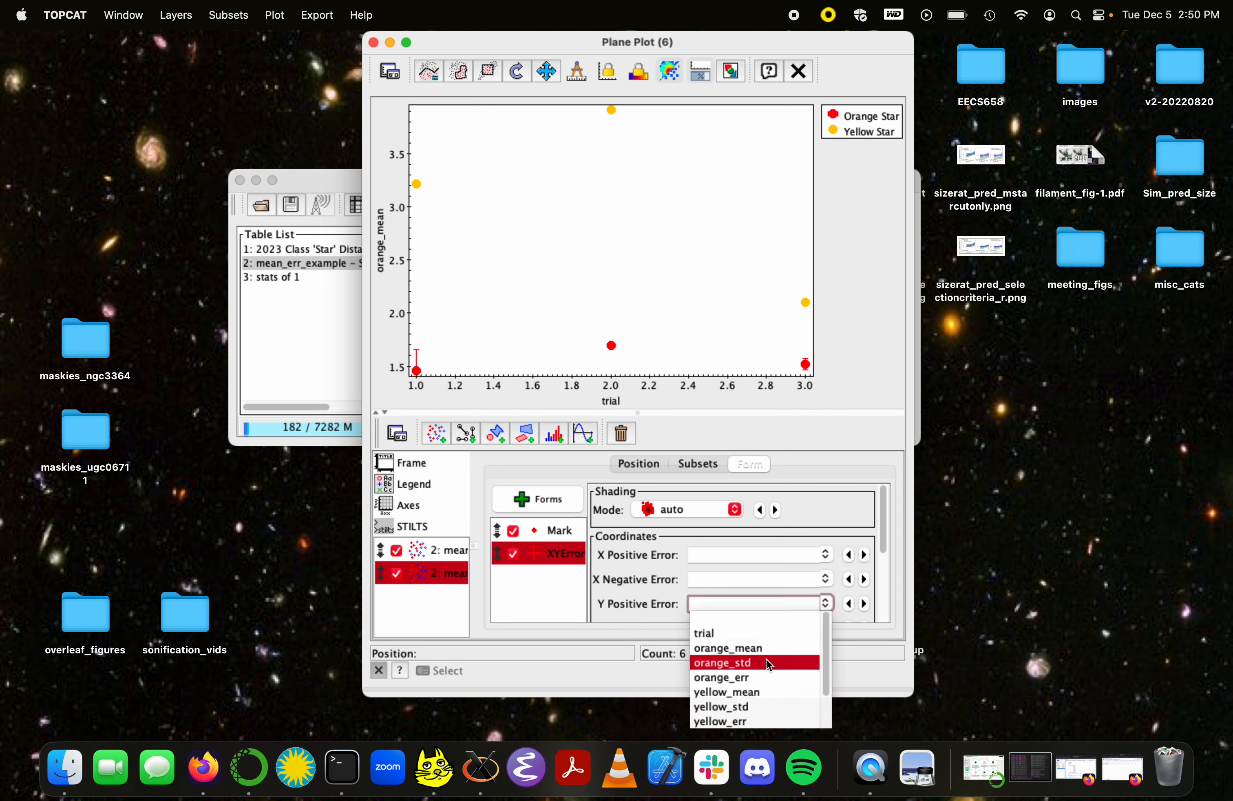
click(744, 722)
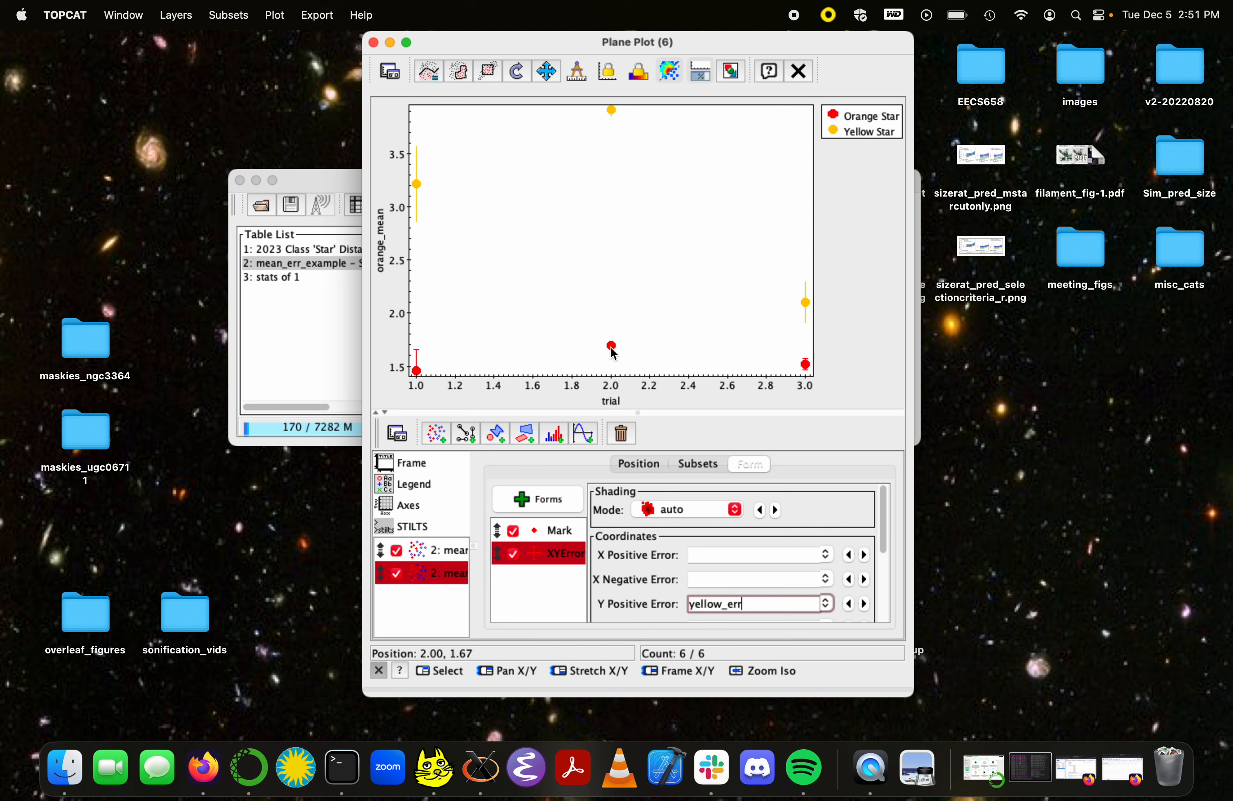
Review the Orange Star layer's subset settings and its Mark and XYError form settings
click(697, 462)
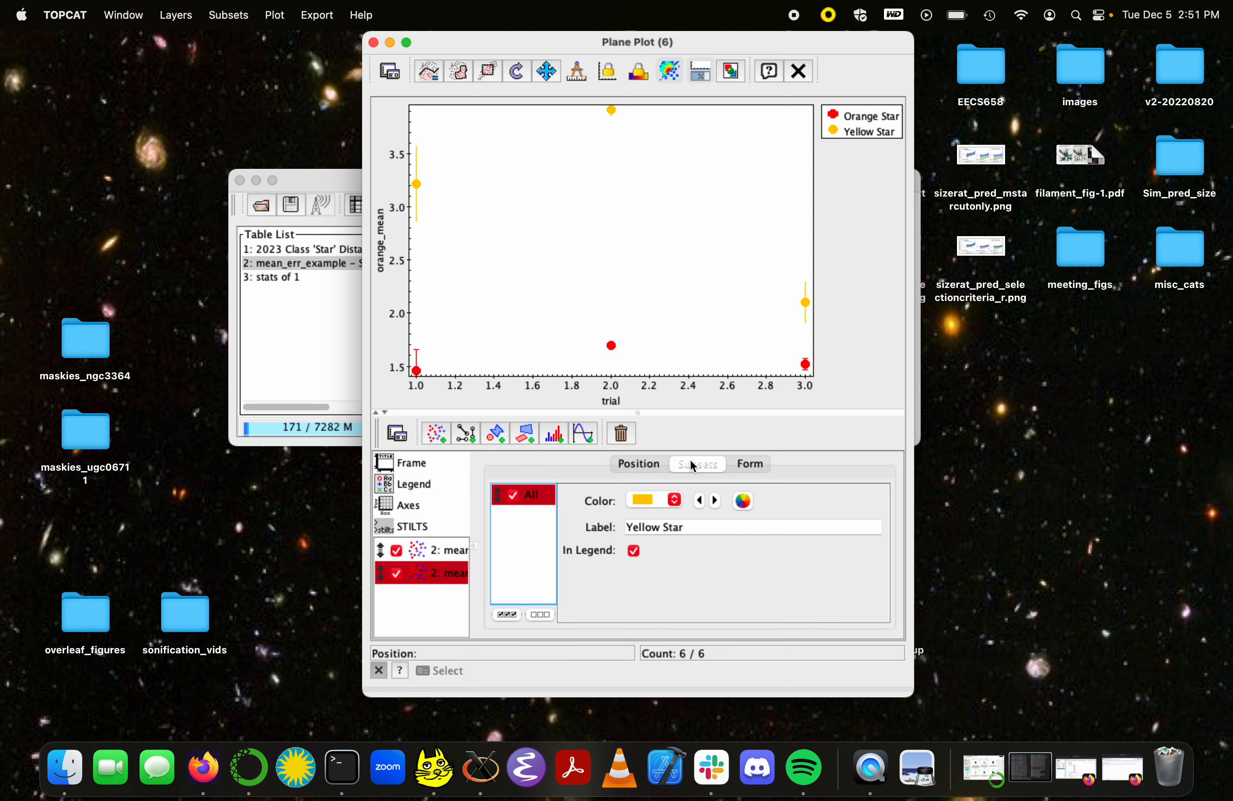
click(441, 556)
click(735, 461)
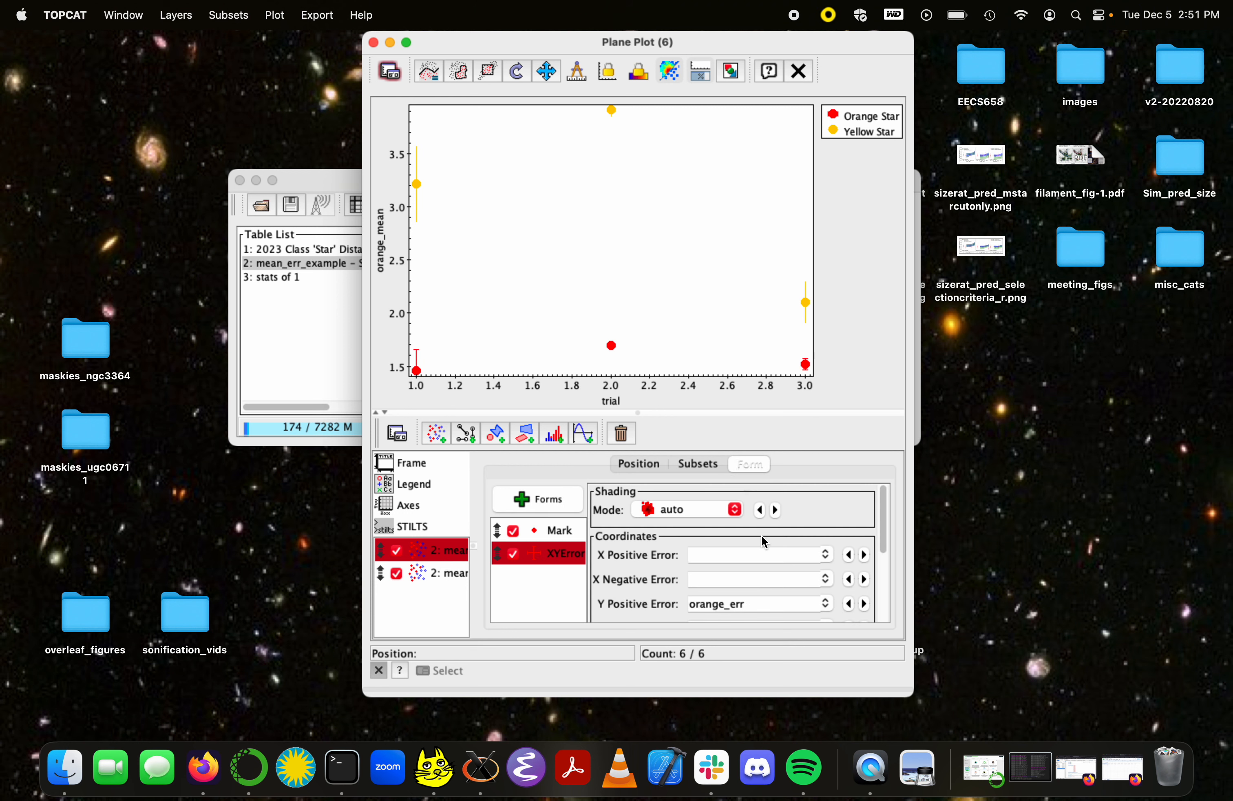
scroll(749, 550, down, 3)
scroll(746, 548, up, 2)
click(688, 462)
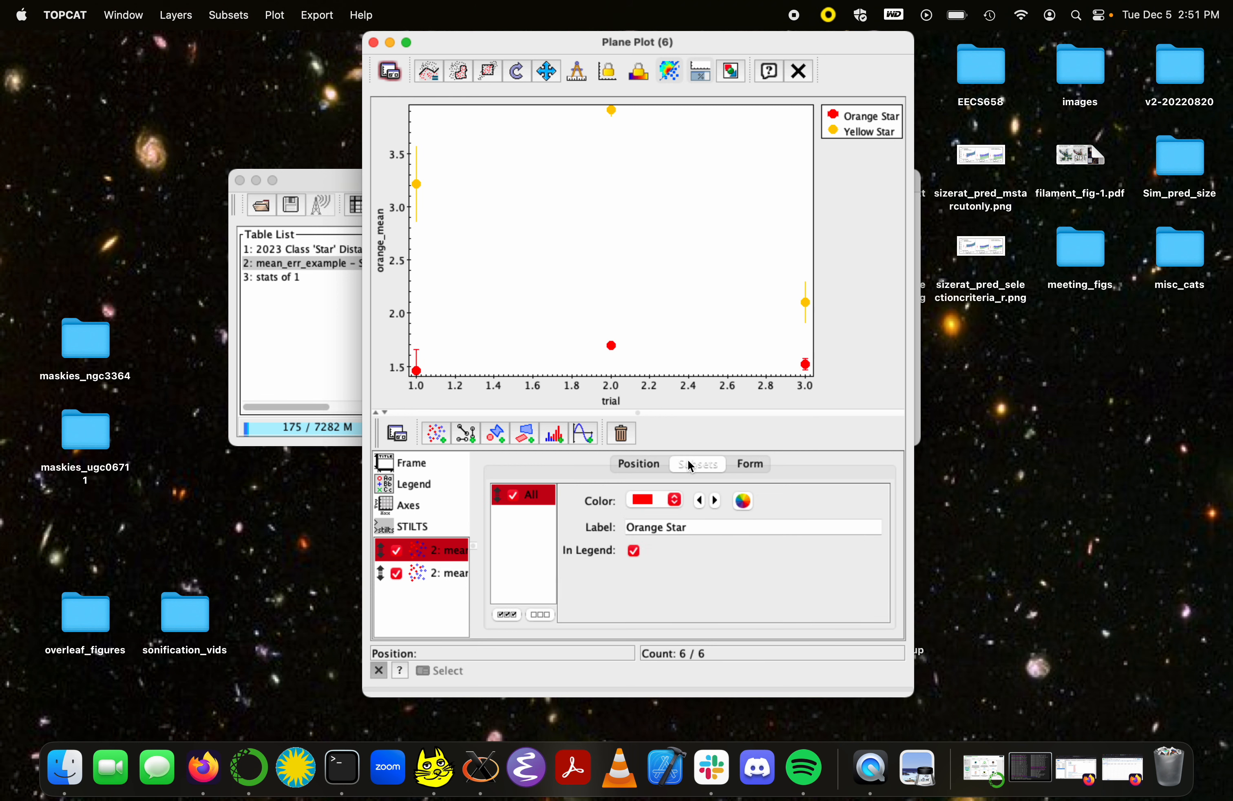
click(747, 465)
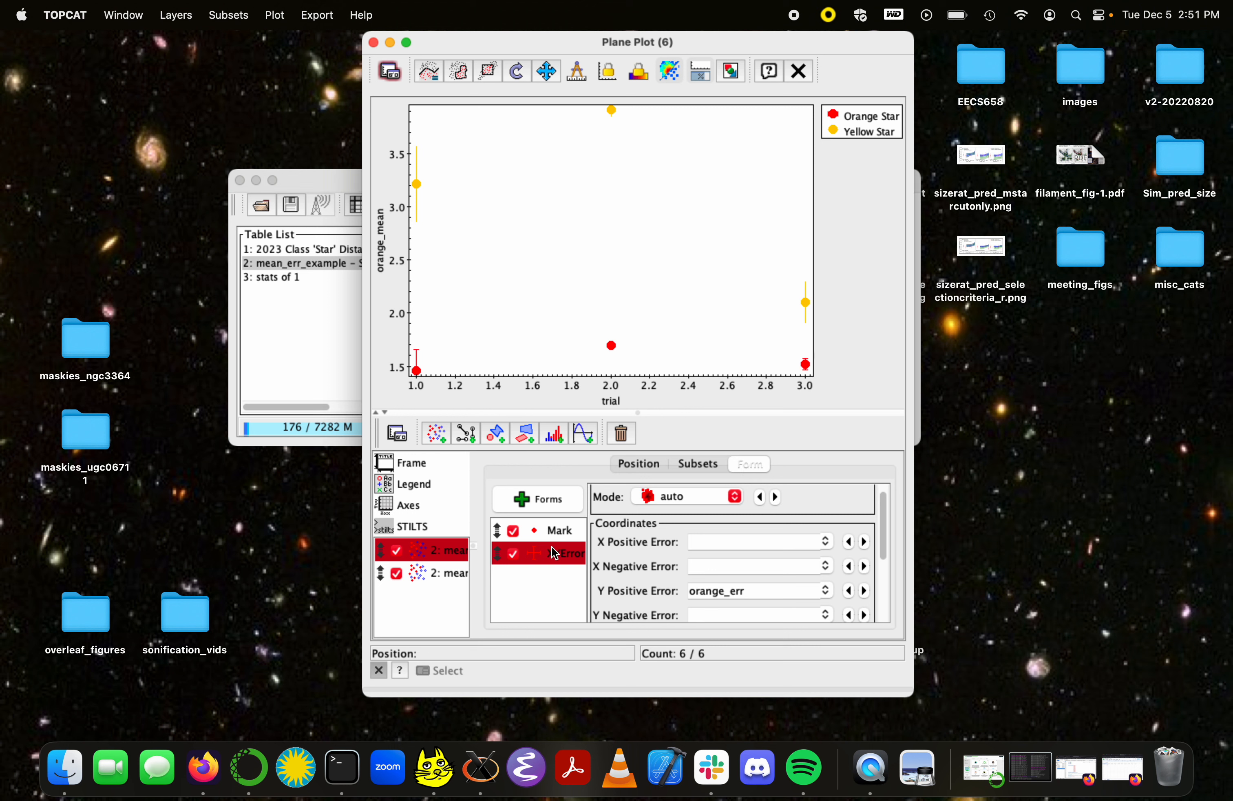
click(533, 533)
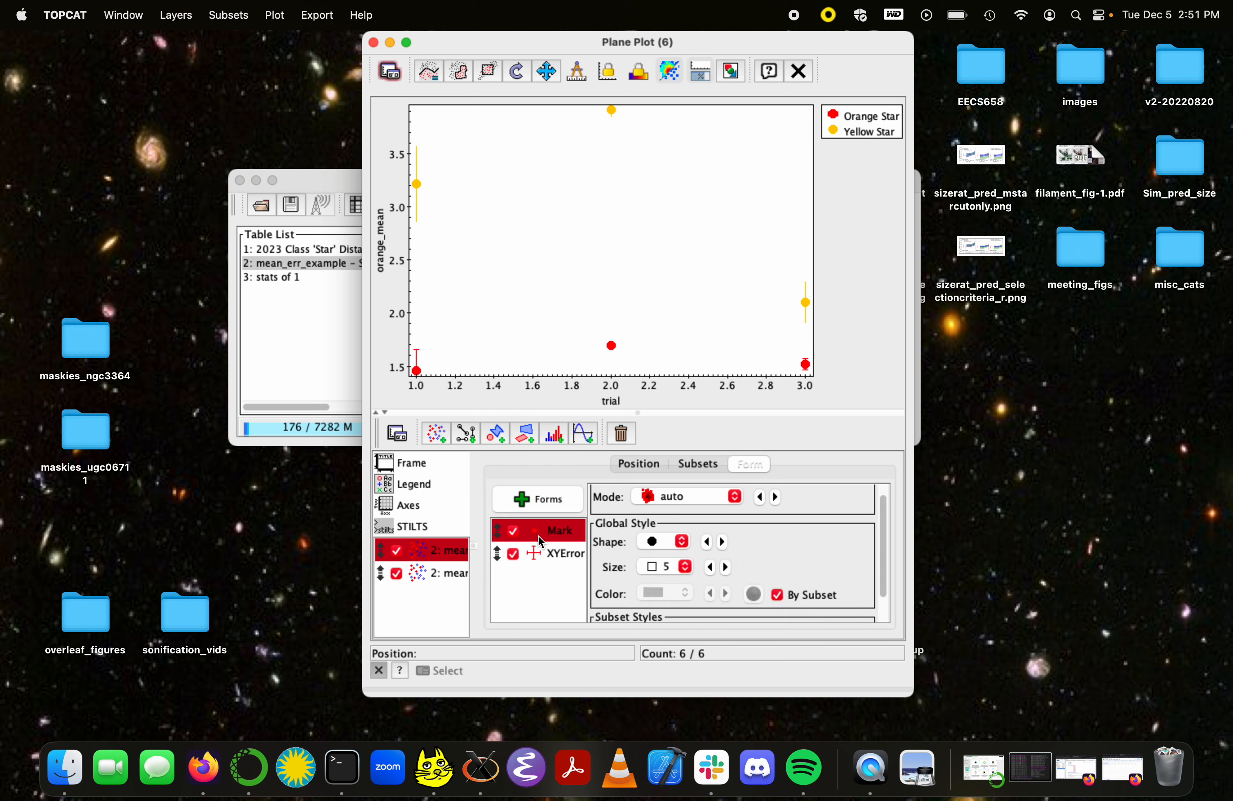
click(562, 532)
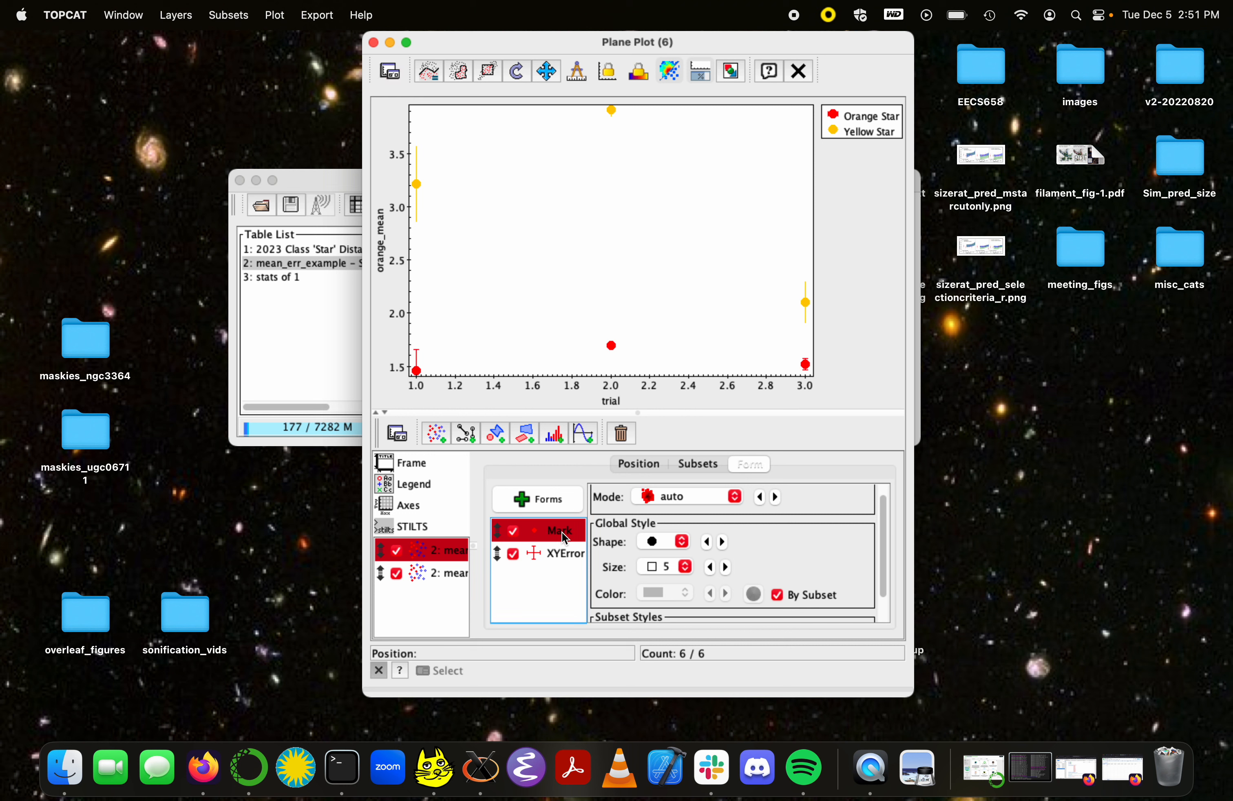
click(555, 555)
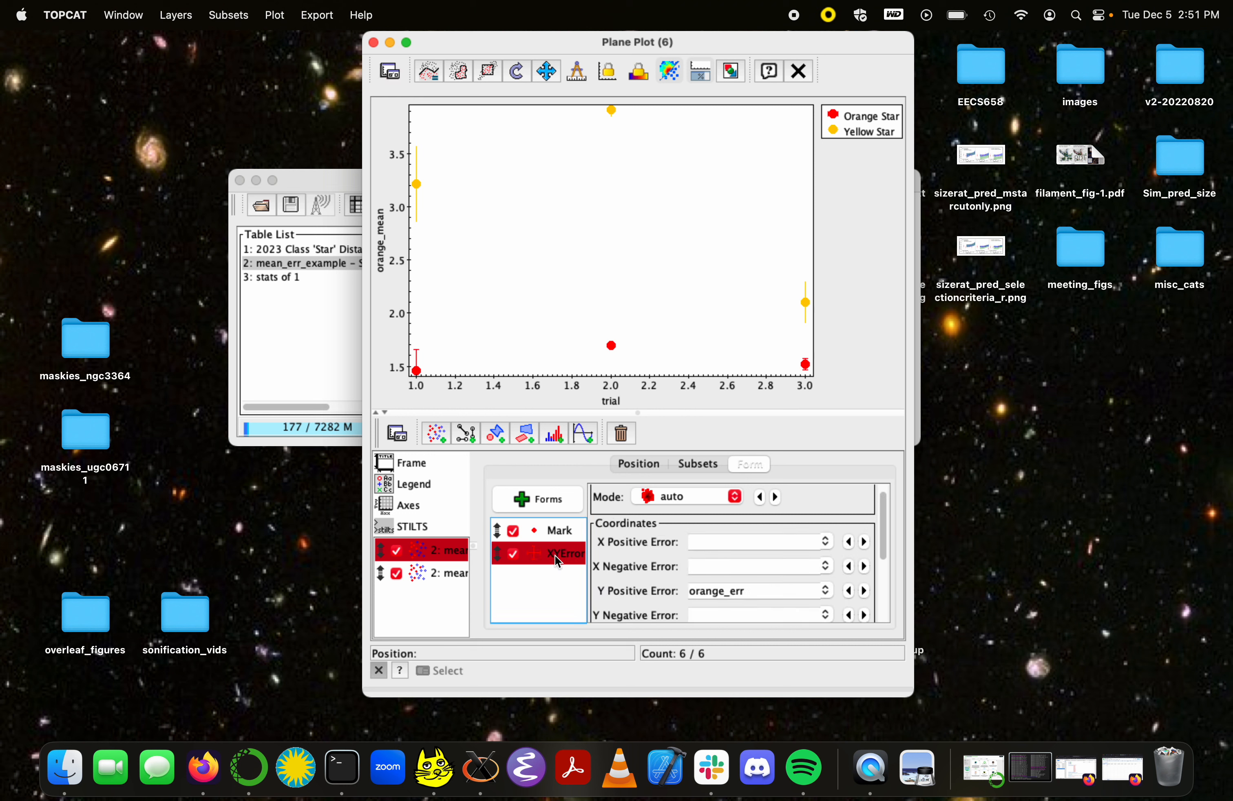
Reduce the Orange Star layer's marker size to 2 in its Mark form
click(550, 533)
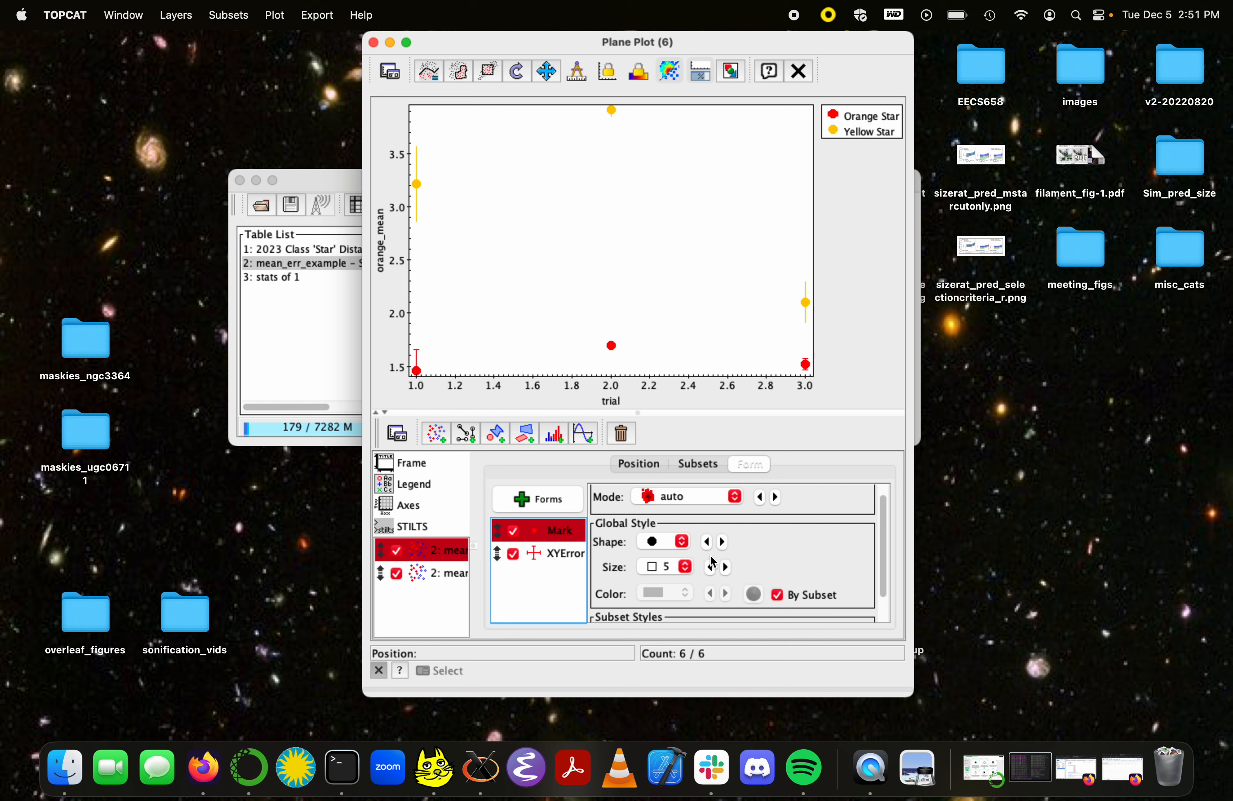
click(710, 567)
click(709, 567)
click(710, 567)
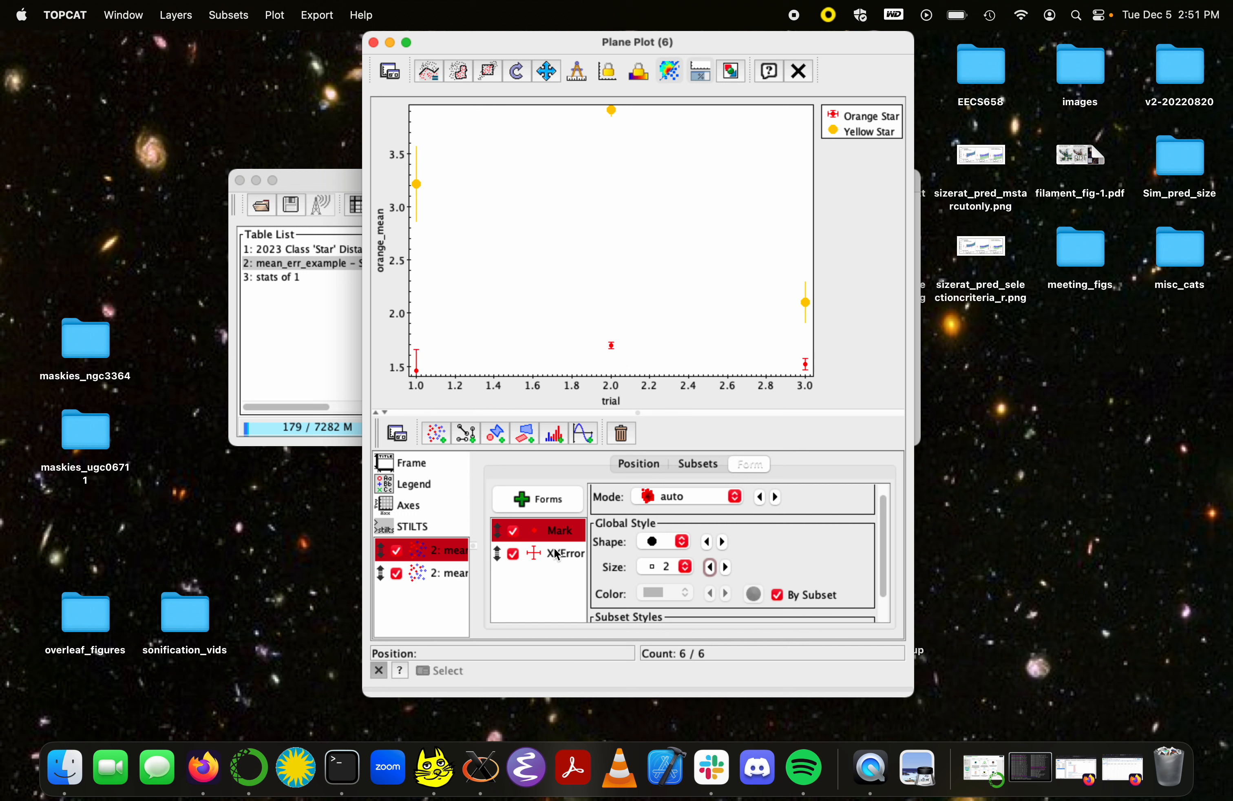
Try the open circle marker shape on the Orange Star layer and restore the filled circle
click(682, 541)
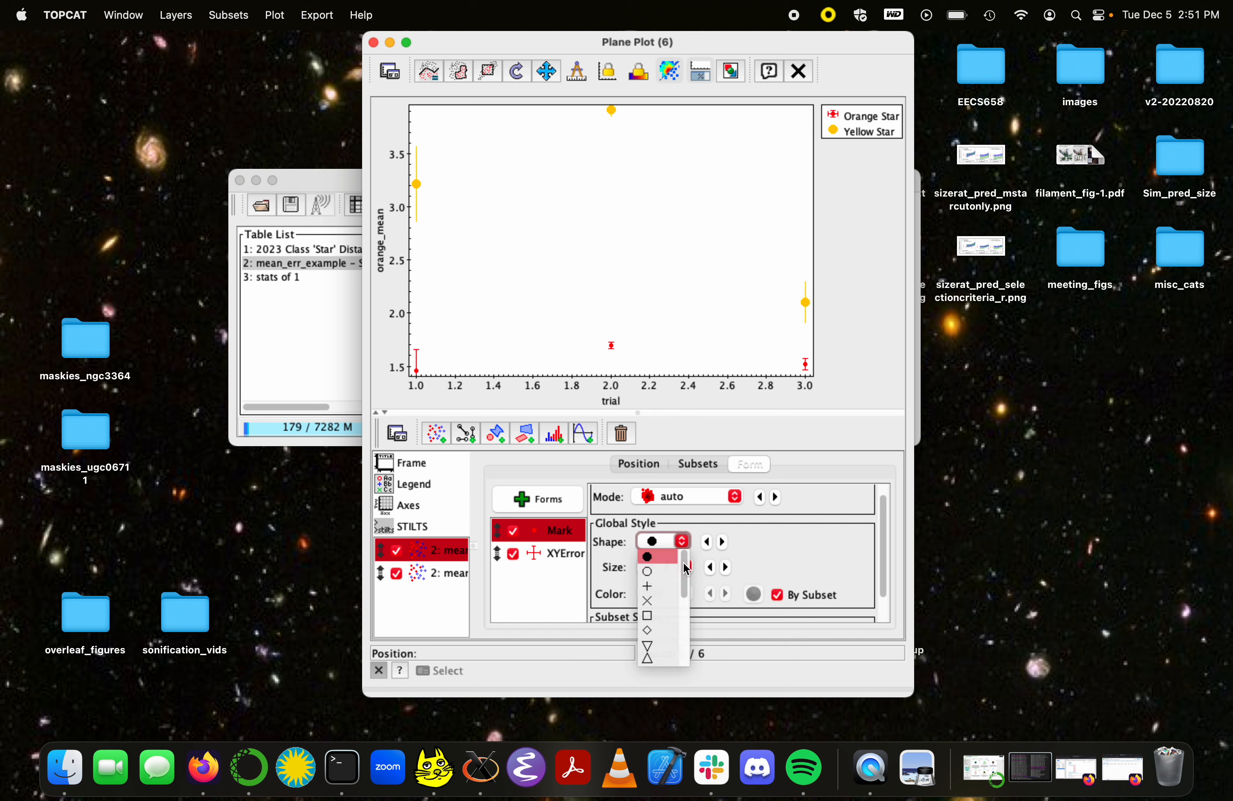
click(665, 573)
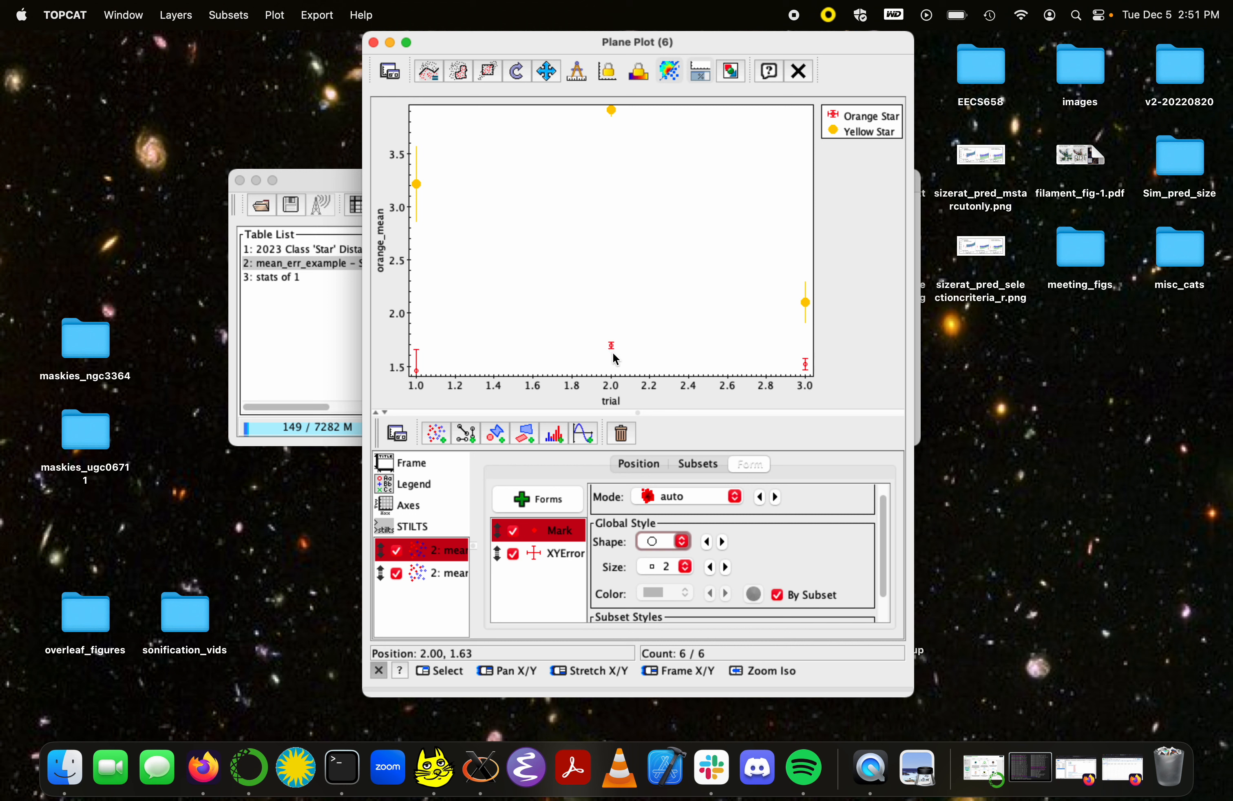
click(671, 541)
click(665, 548)
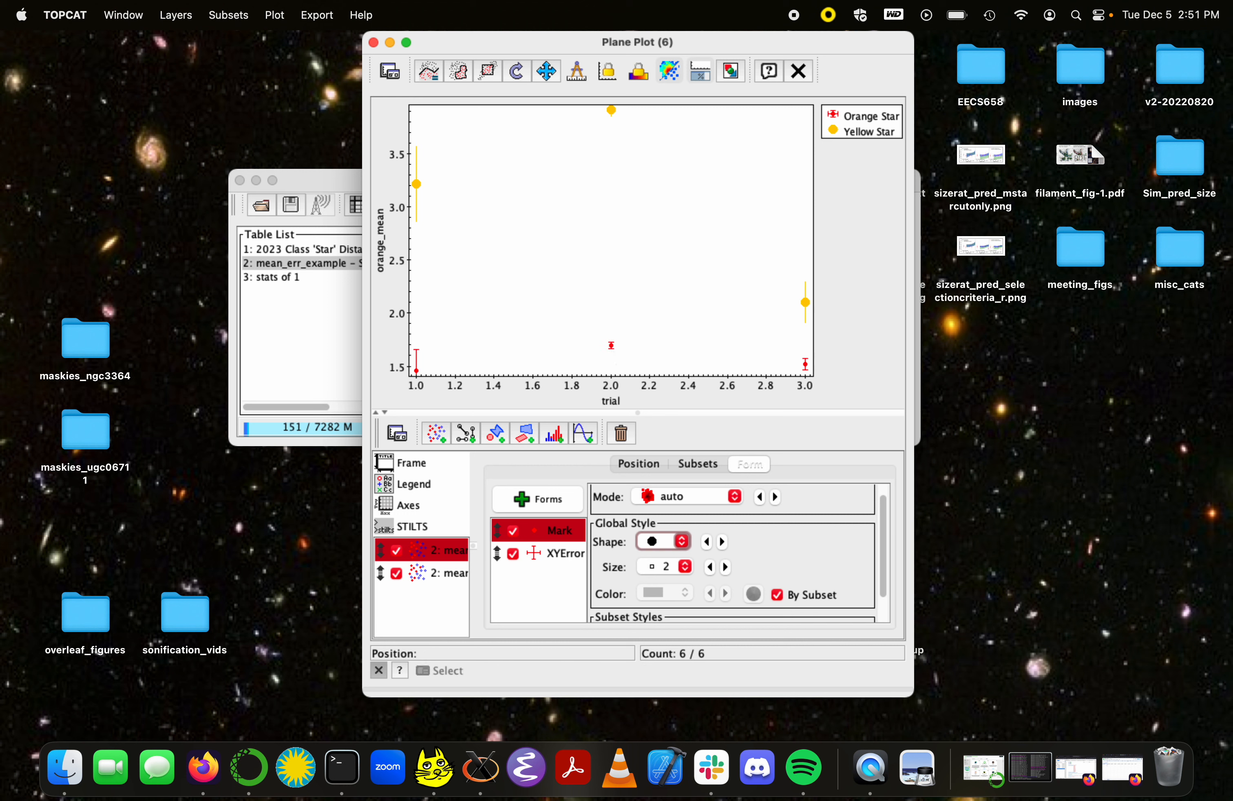
Reduce the Yellow Star layer's marker size to 3 in its Mark form
click(432, 574)
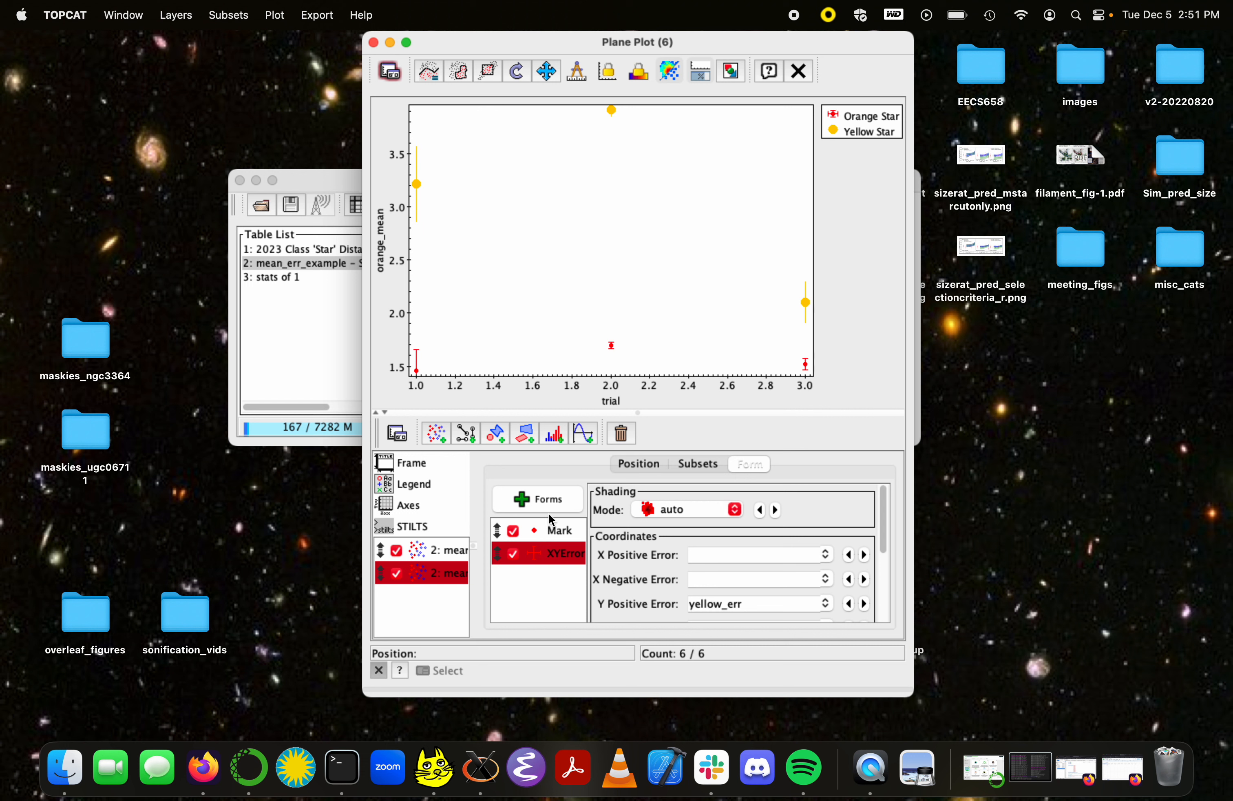
click(546, 530)
click(711, 580)
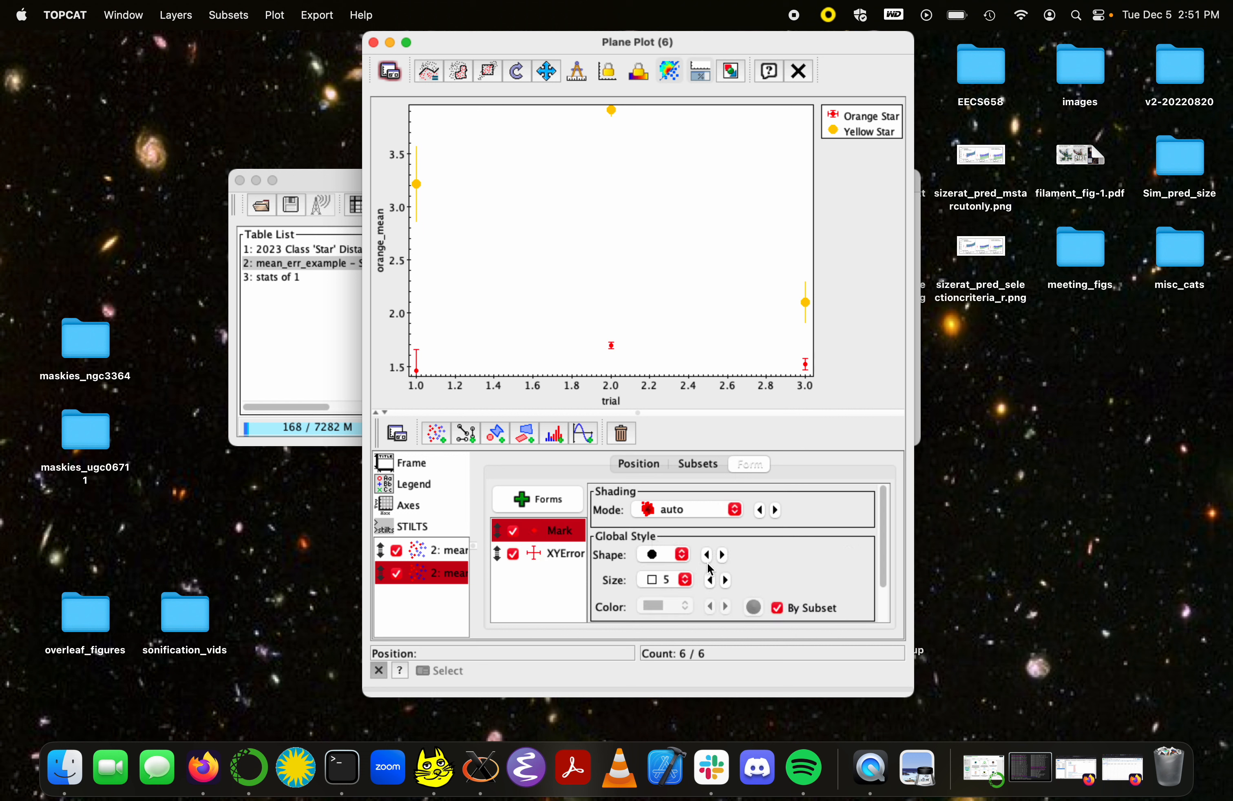
click(711, 580)
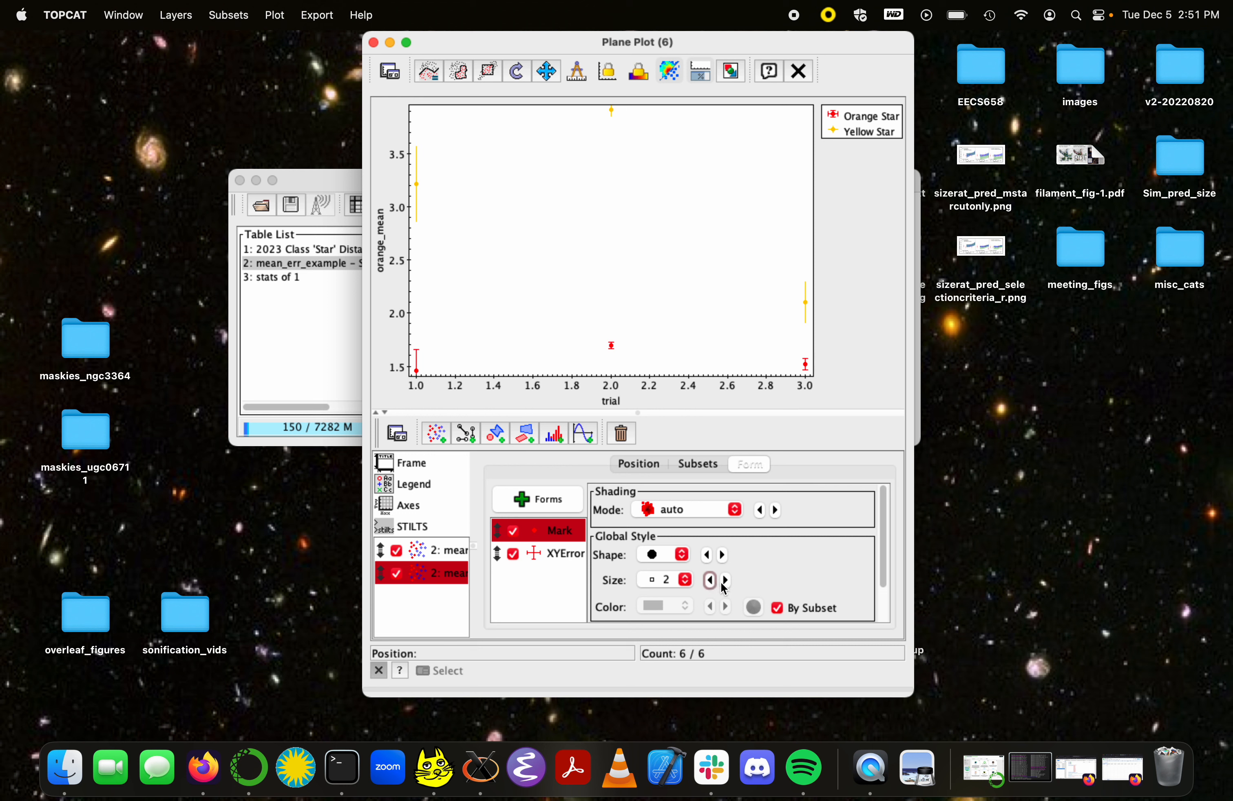
click(726, 581)
Change the Yellow Star layer's XYError bars to the style with capped ends
click(555, 554)
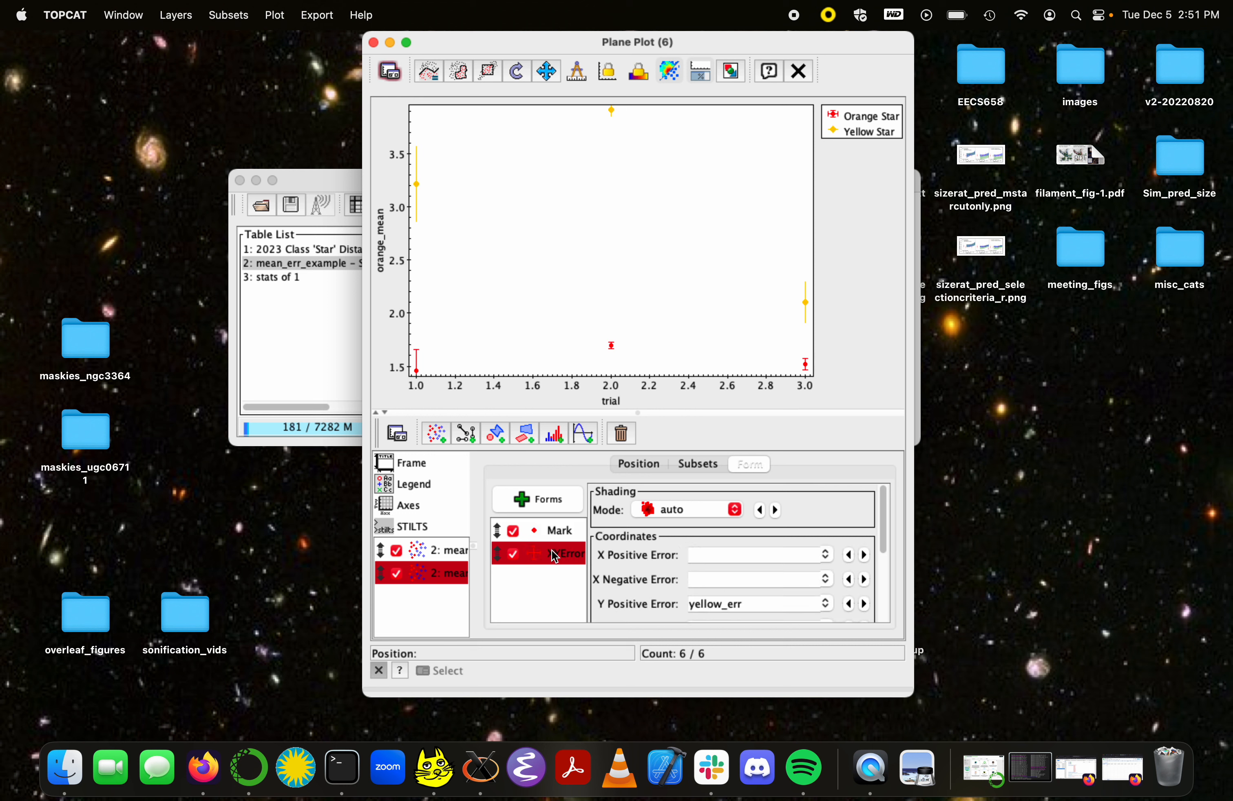
scroll(791, 576, down, 5)
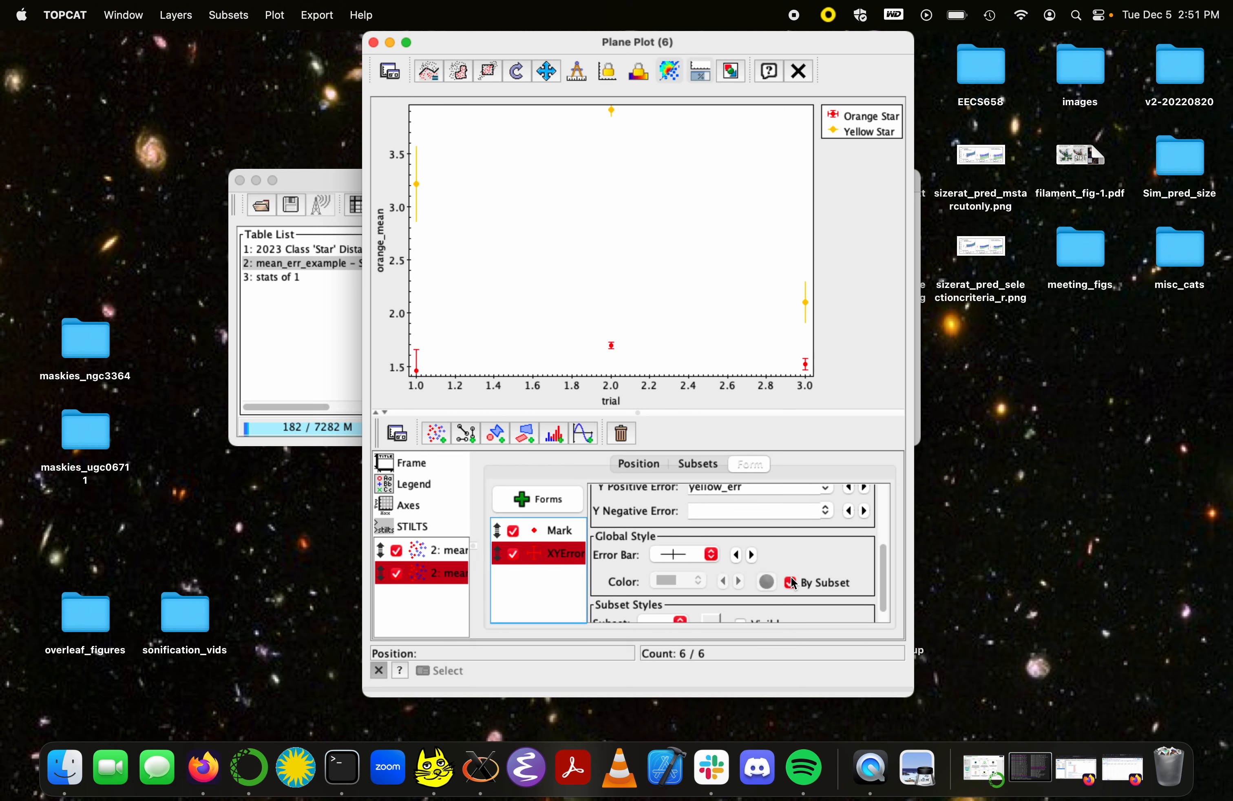
click(751, 556)
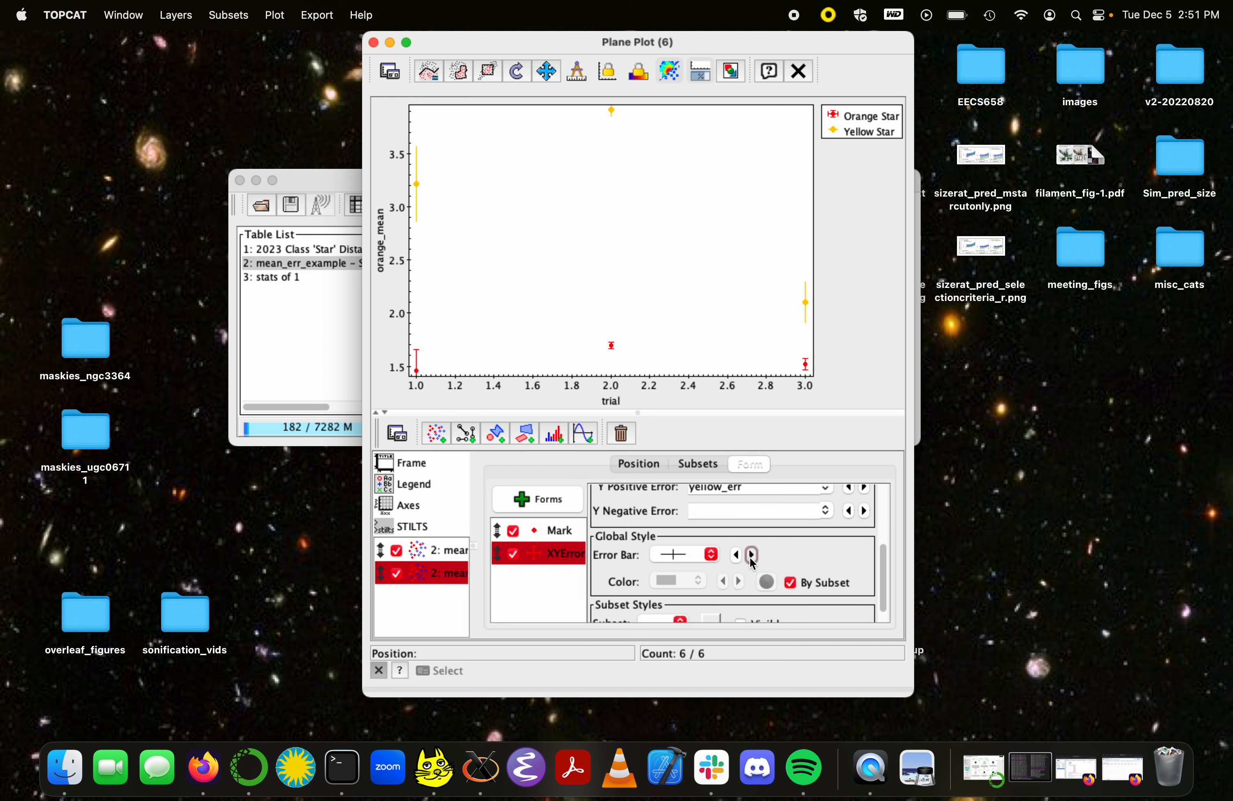
Add a third position layer from the mean_err_example - Sheet1.csv table, plotting blue_mean against trial
click(444, 434)
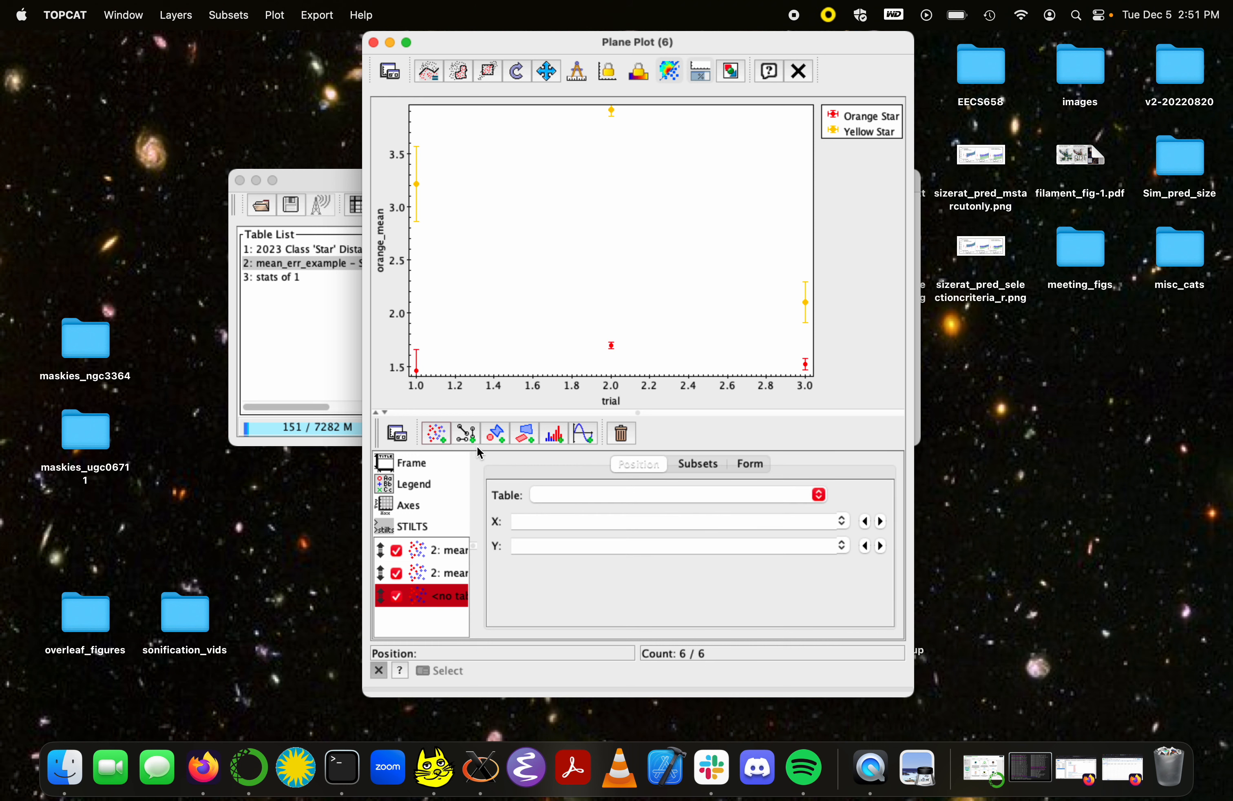
click(820, 495)
click(769, 509)
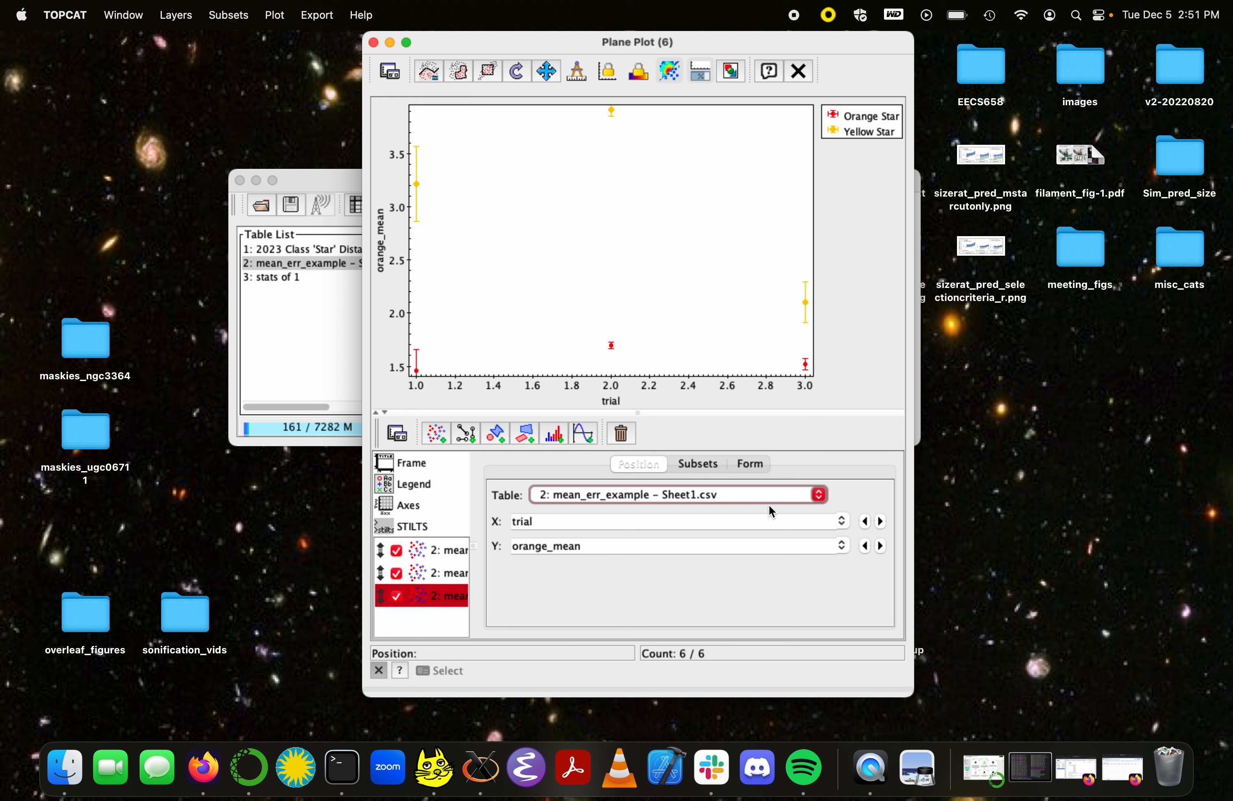
click(842, 545)
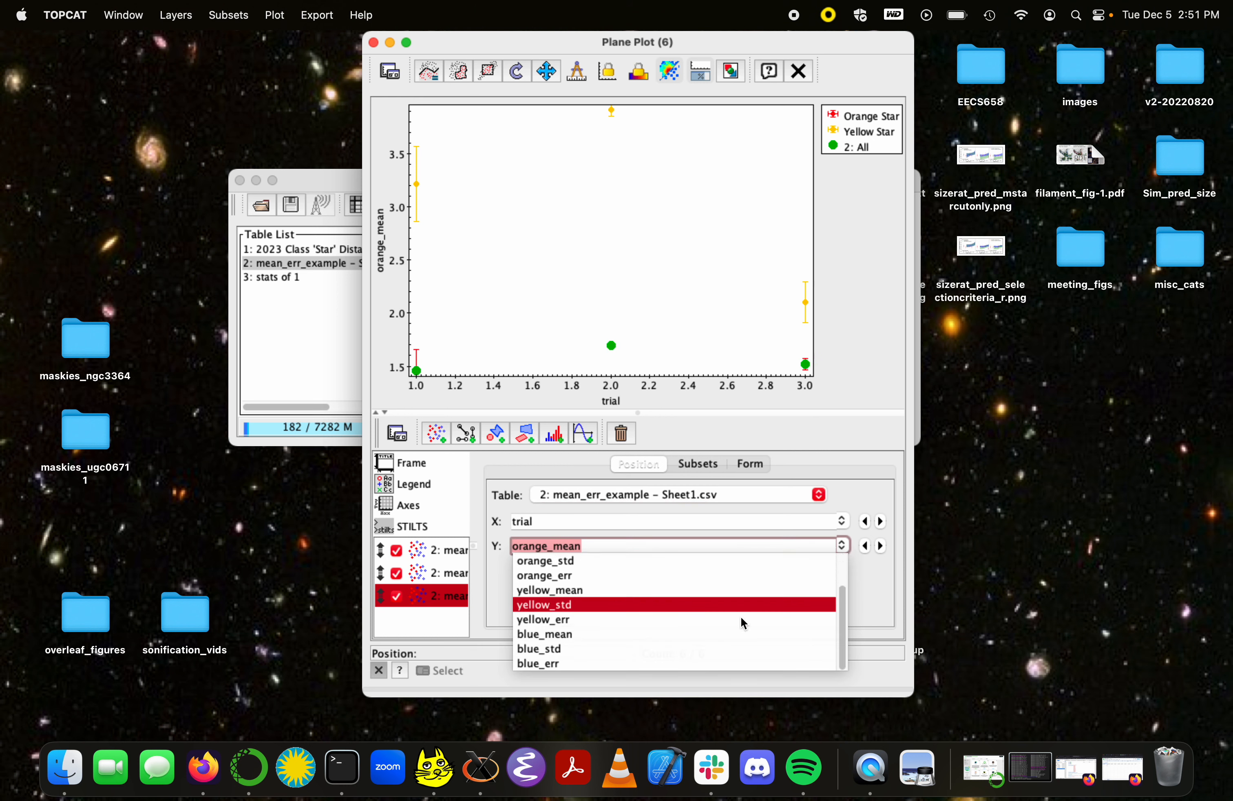
scroll(681, 629, down, 1)
click(681, 630)
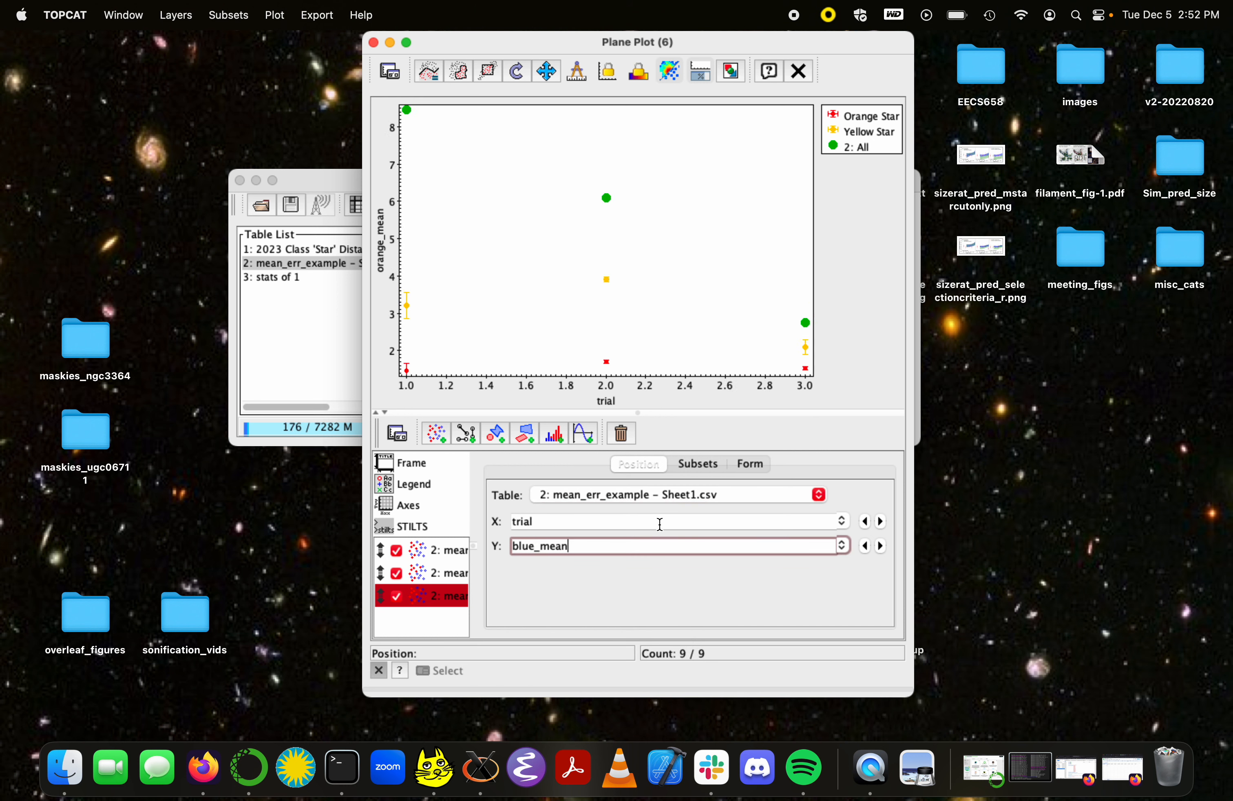
Add an XYError form to the blue_mean layer with blue_err as the Y positive error
click(754, 461)
click(522, 499)
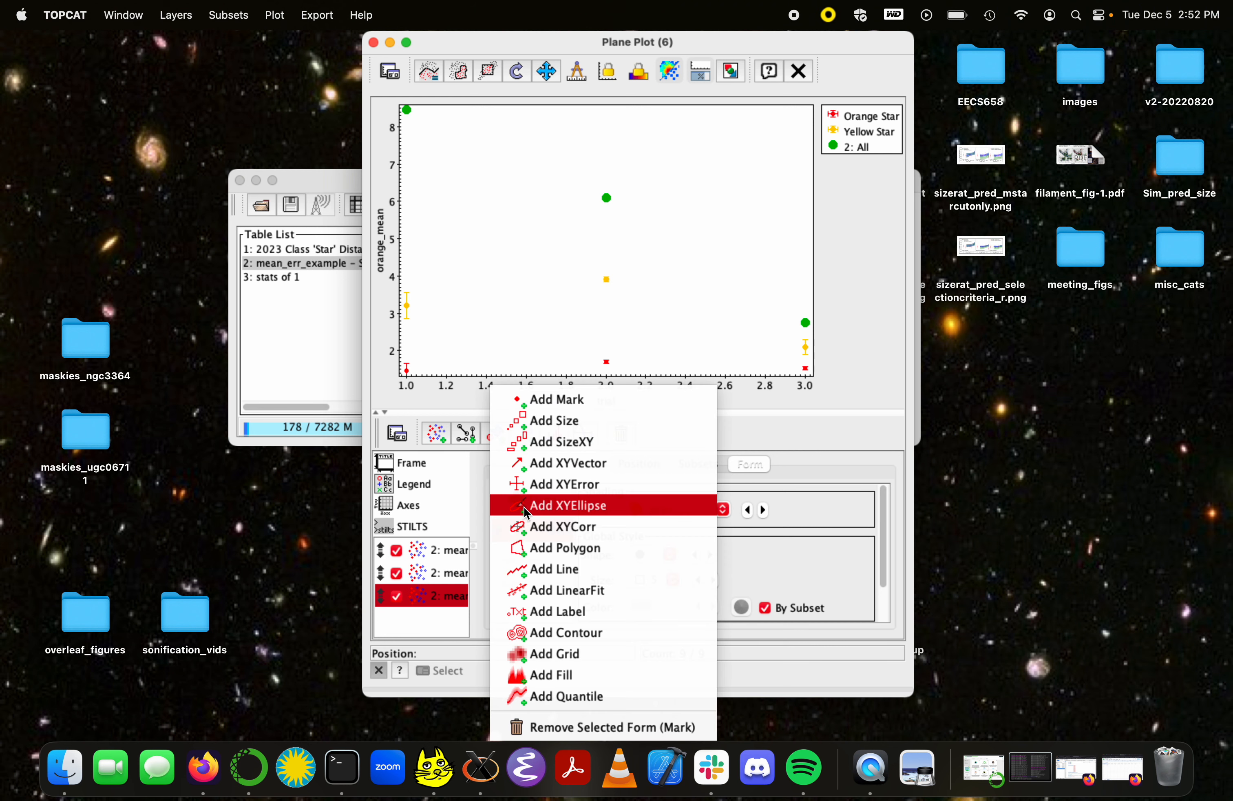
click(541, 489)
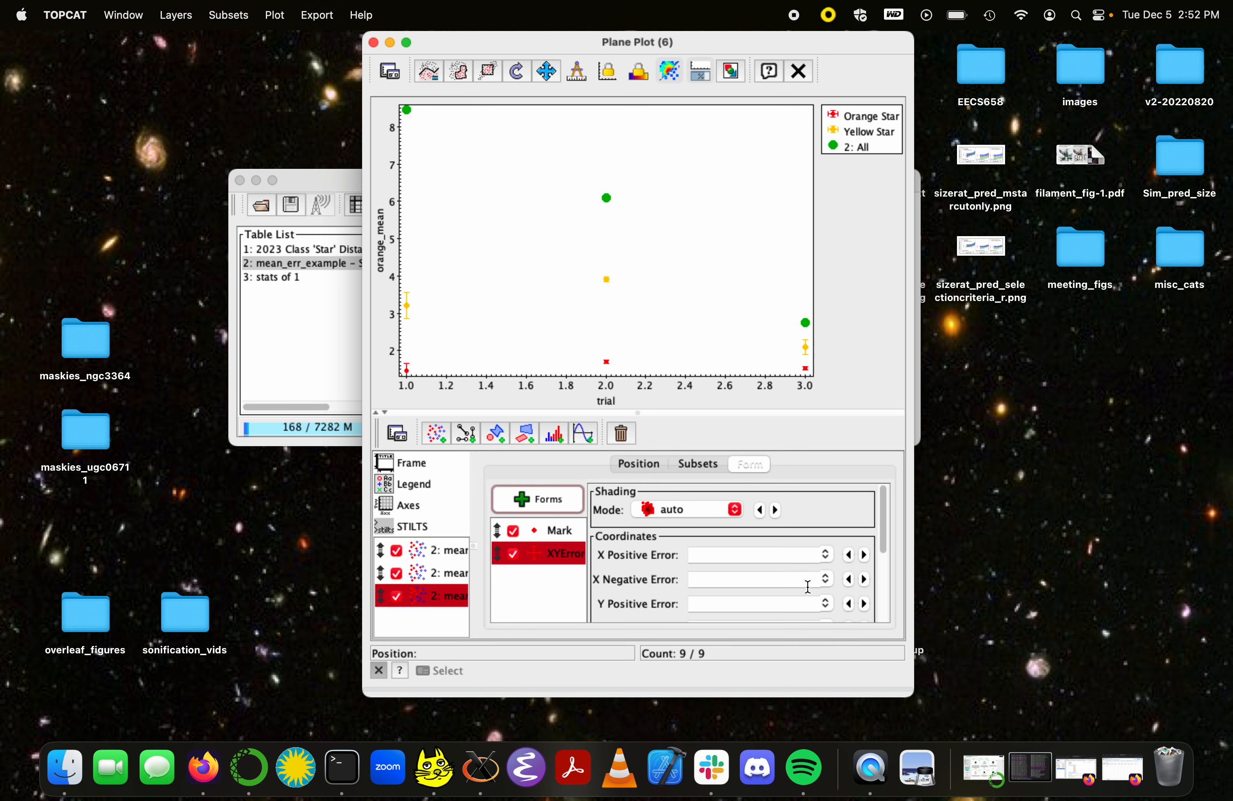
click(827, 605)
scroll(787, 660, down, 2)
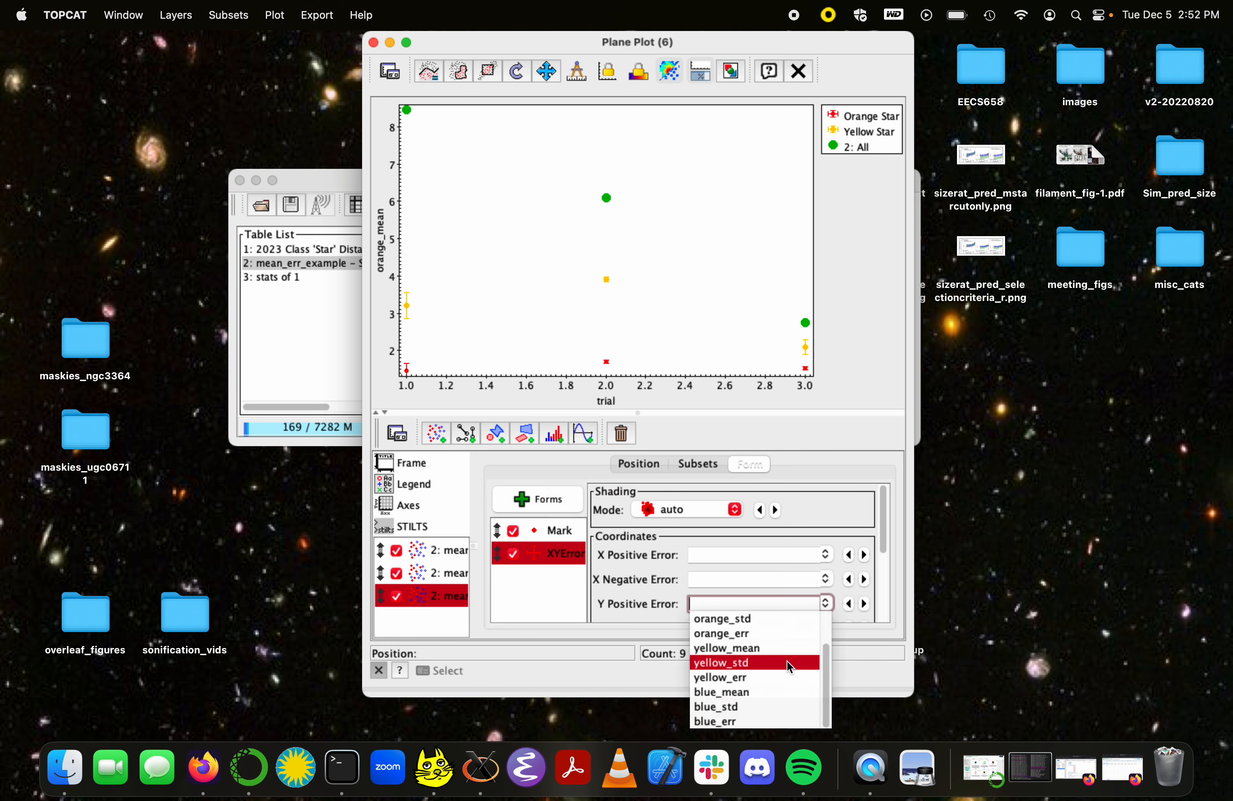
click(766, 722)
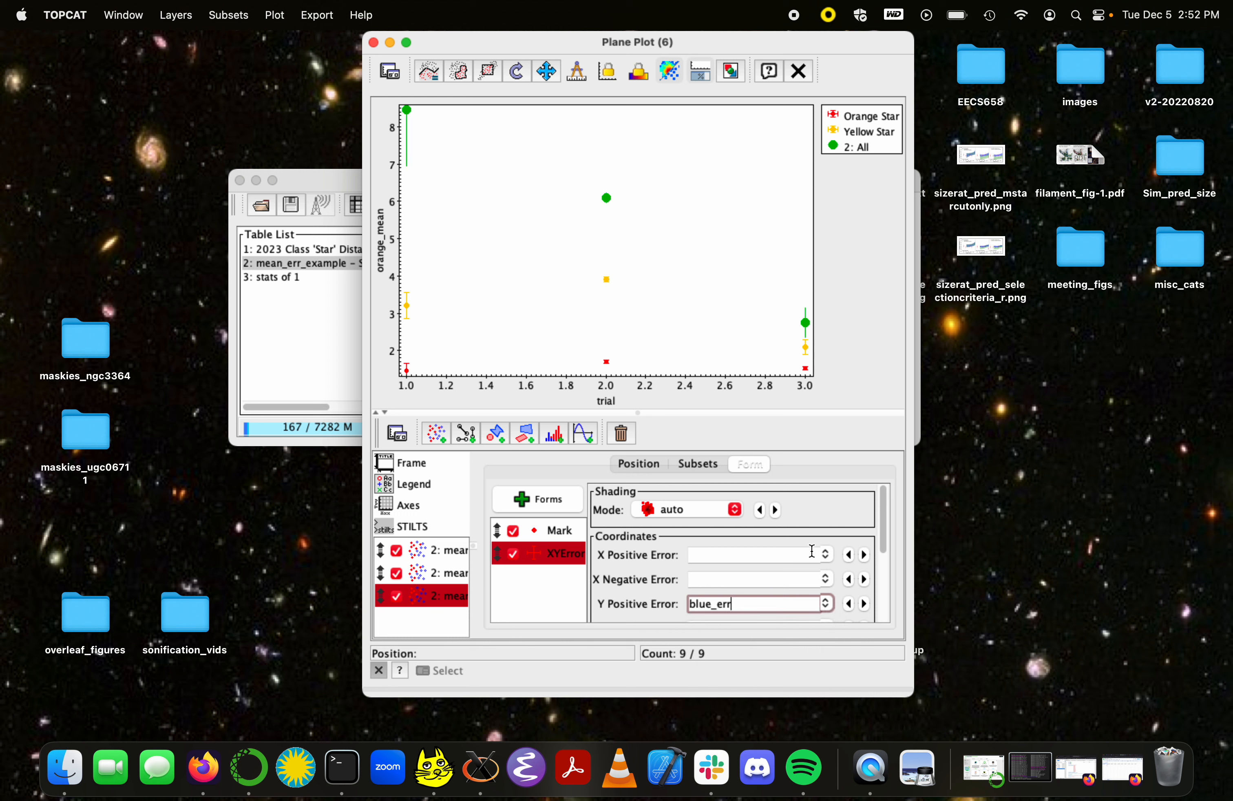
Colour the blue_mean layer's subset blue and label it Blue Star
click(699, 463)
click(674, 500)
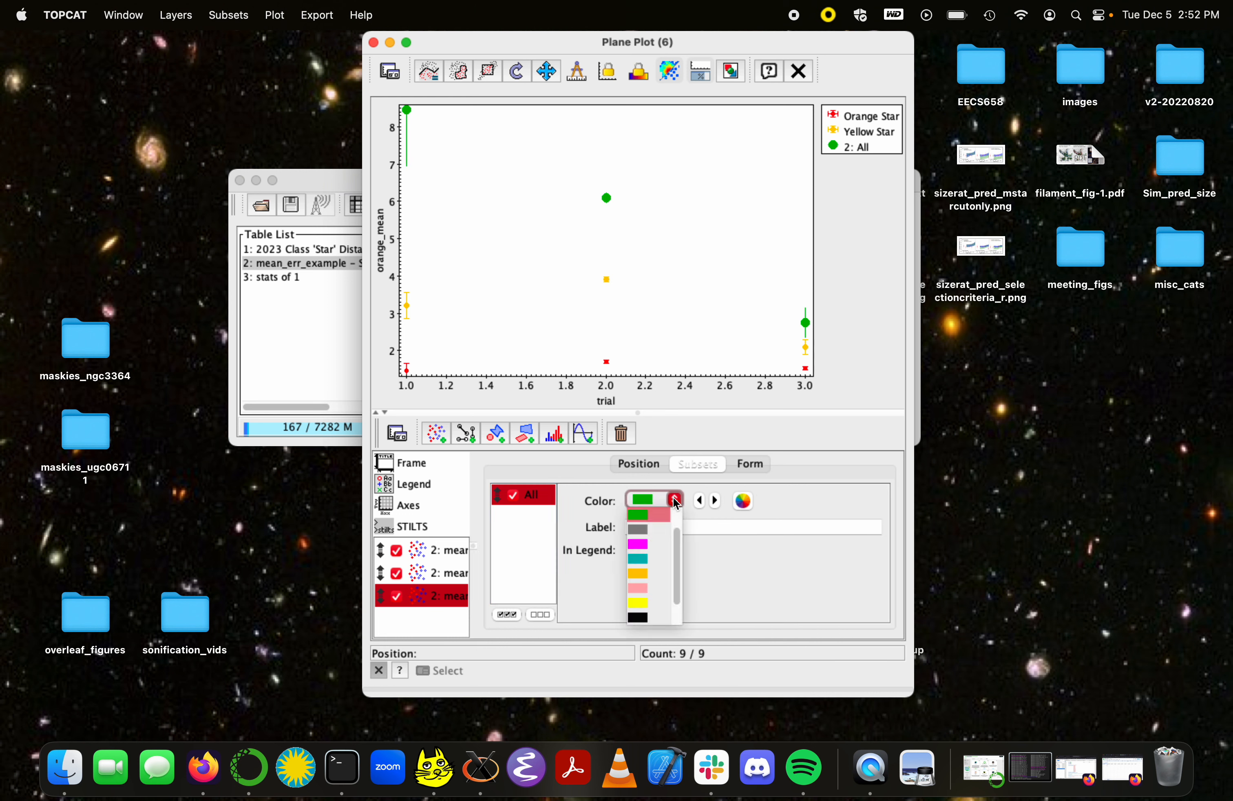
scroll(650, 561, up, 3)
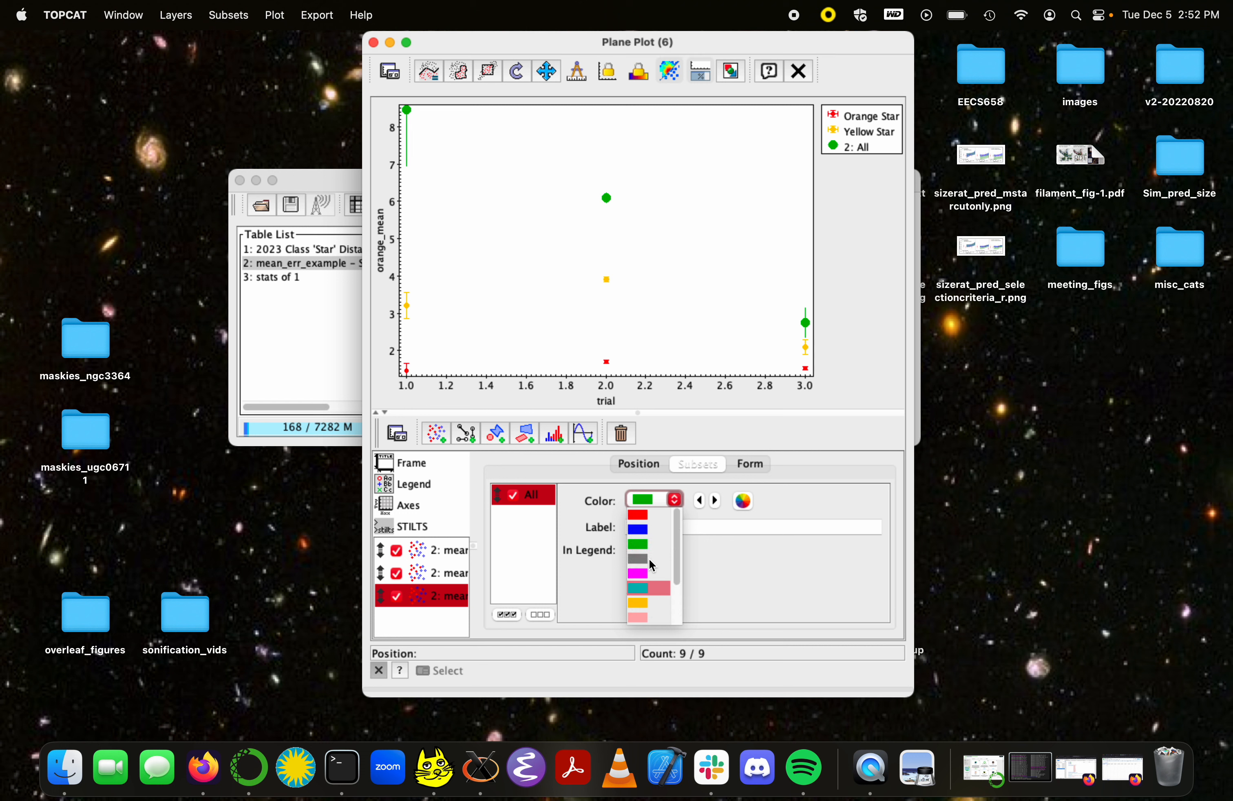
click(648, 528)
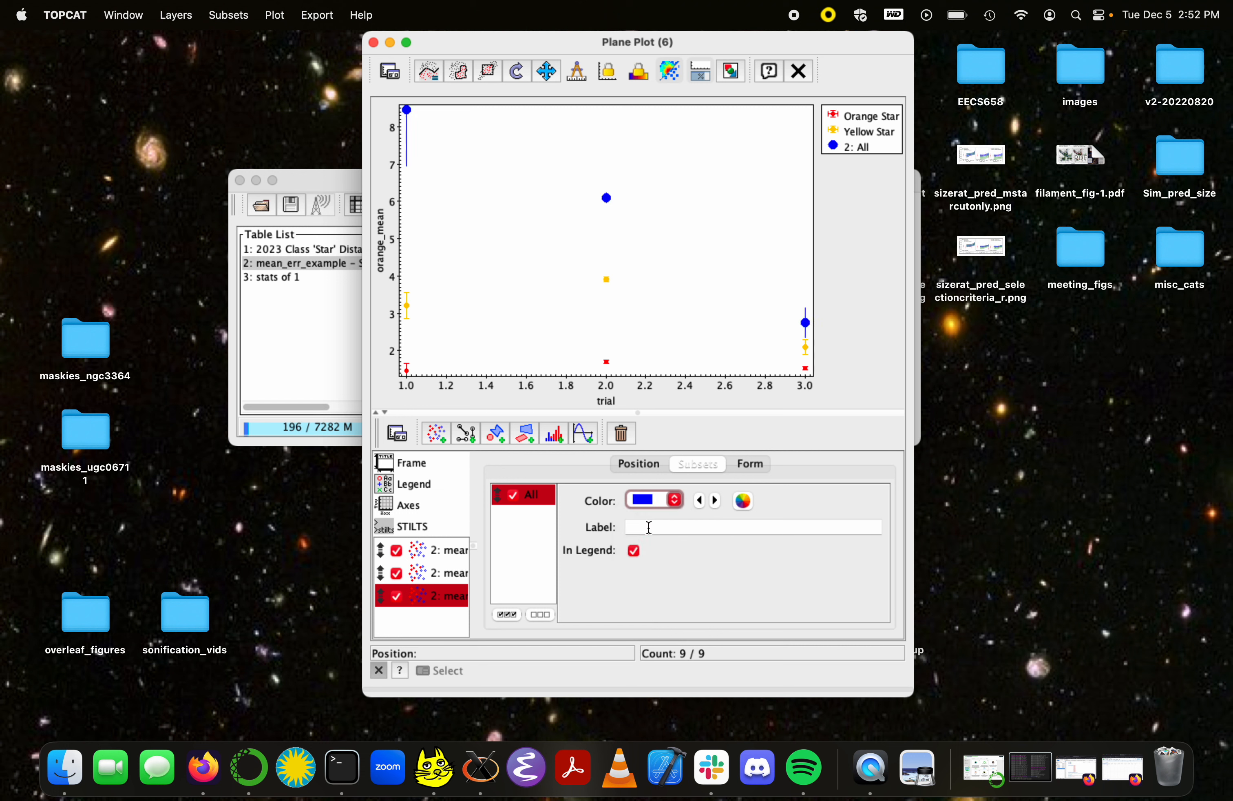
click(705, 526)
text(Blue )
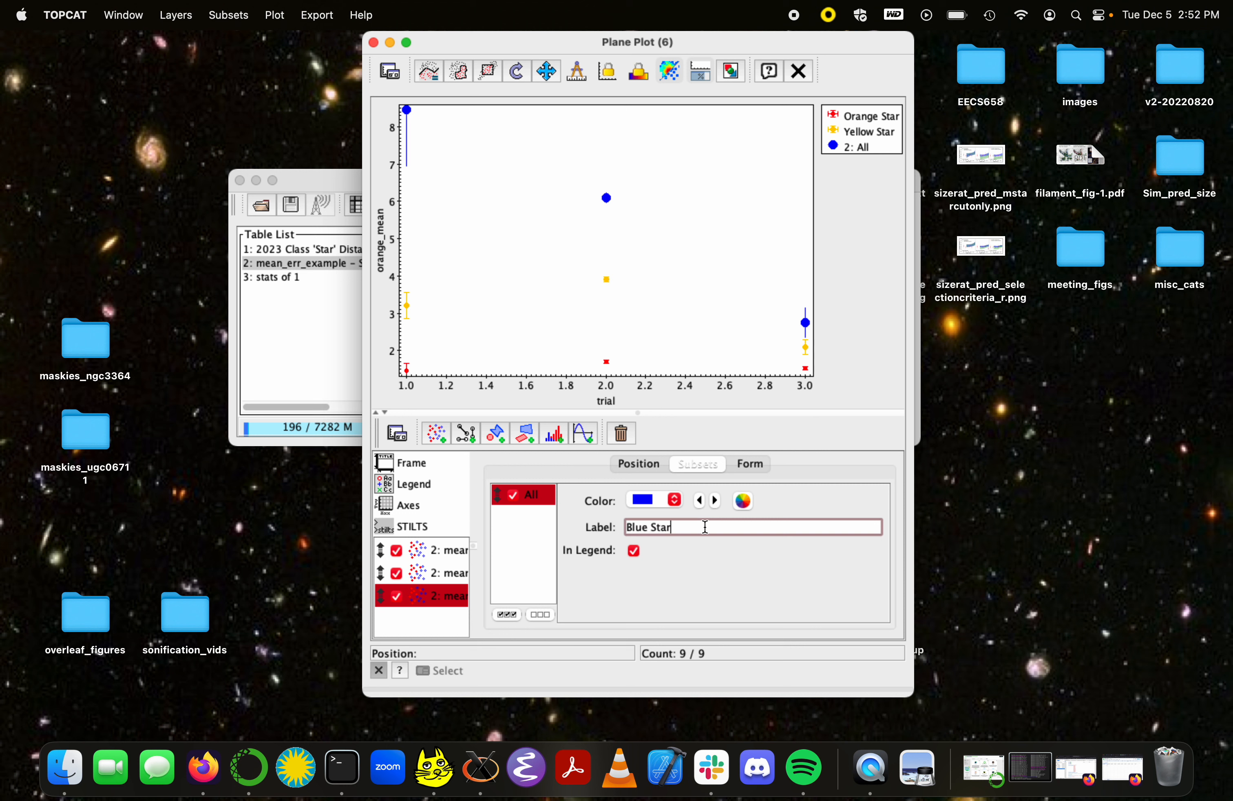
text(Star)
key(Return)
Reduce the Blue Star layer's marker size to 3 in its Mark form
click(755, 465)
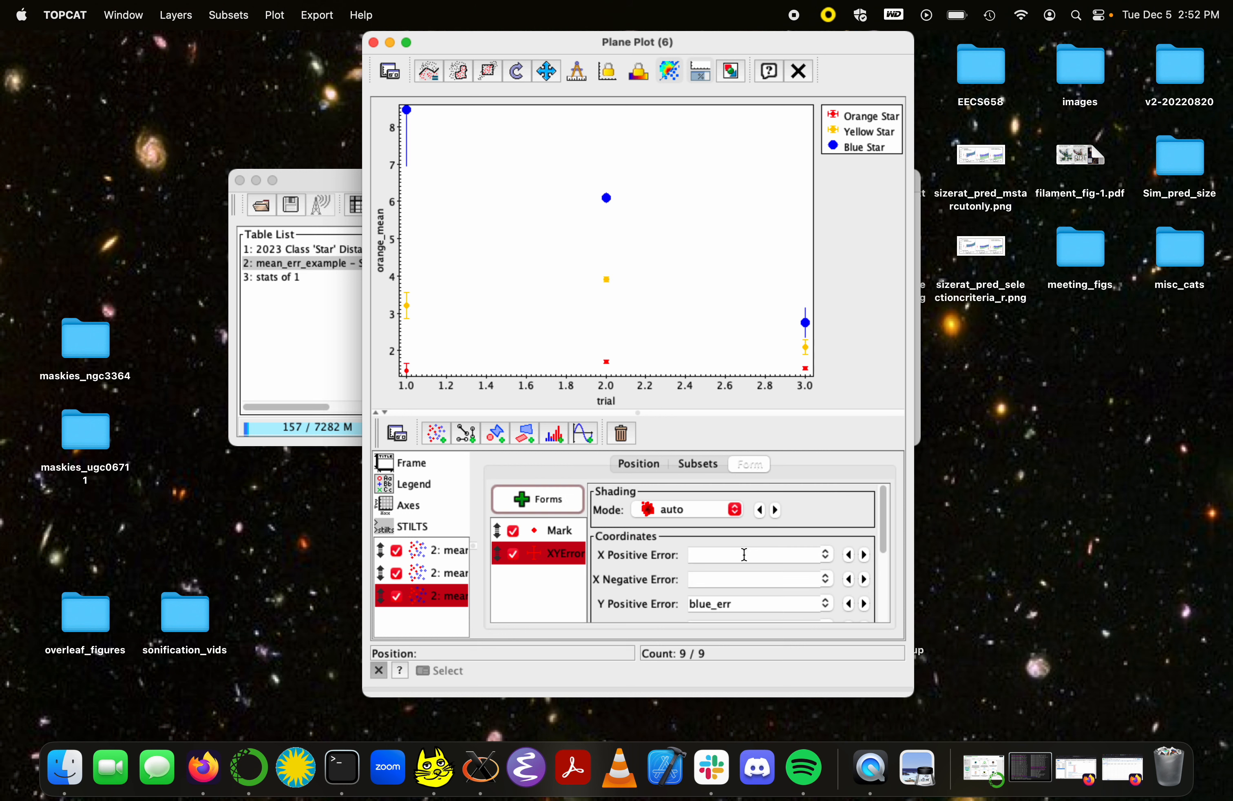
click(559, 530)
click(709, 581)
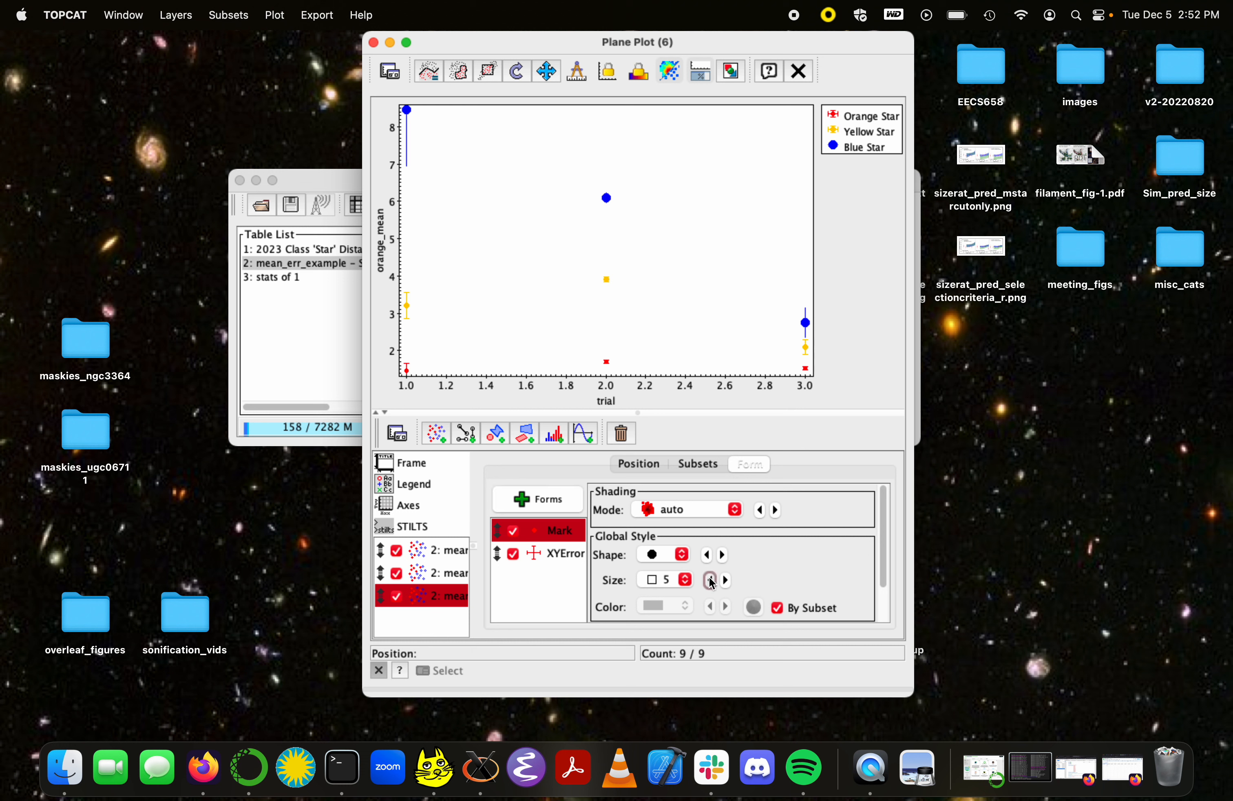
click(711, 580)
click(726, 580)
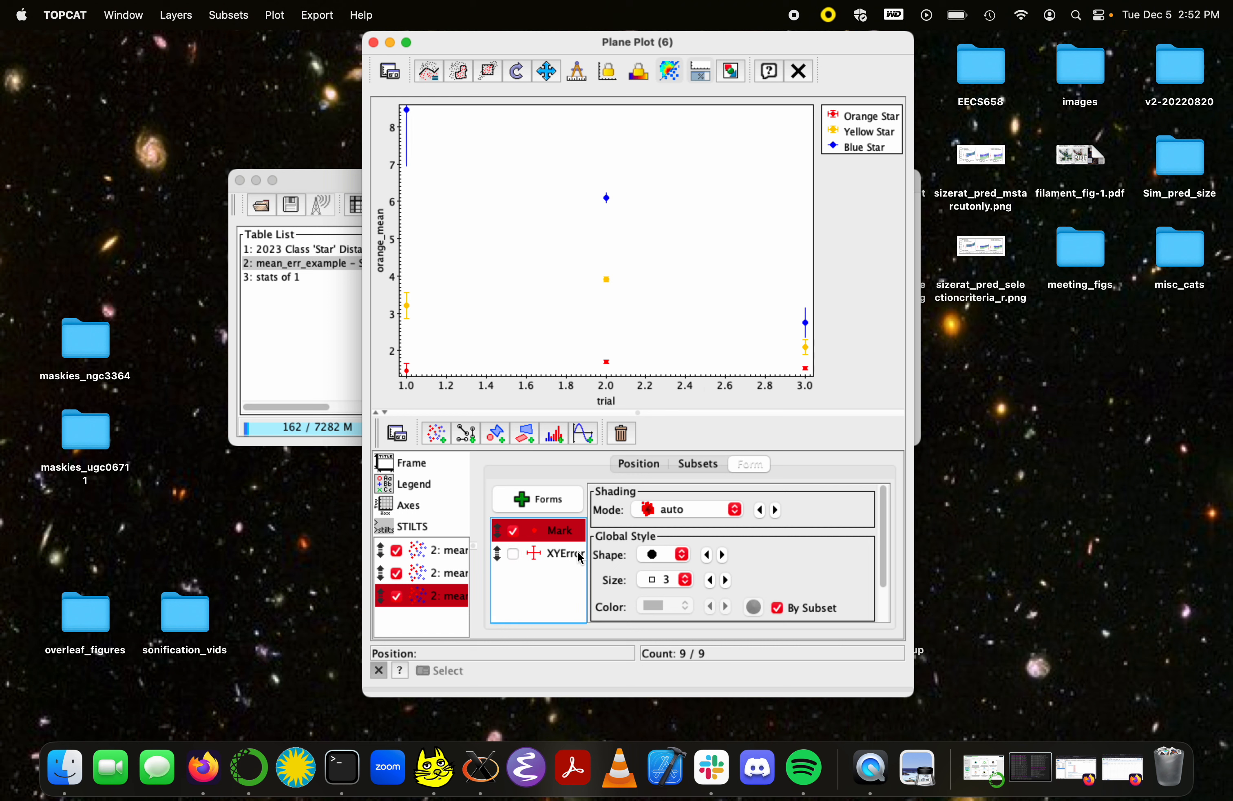
Change the Blue Star layer's XYError bars to the style with capped ends, keeping the form enabled
click(515, 555)
click(523, 557)
click(515, 556)
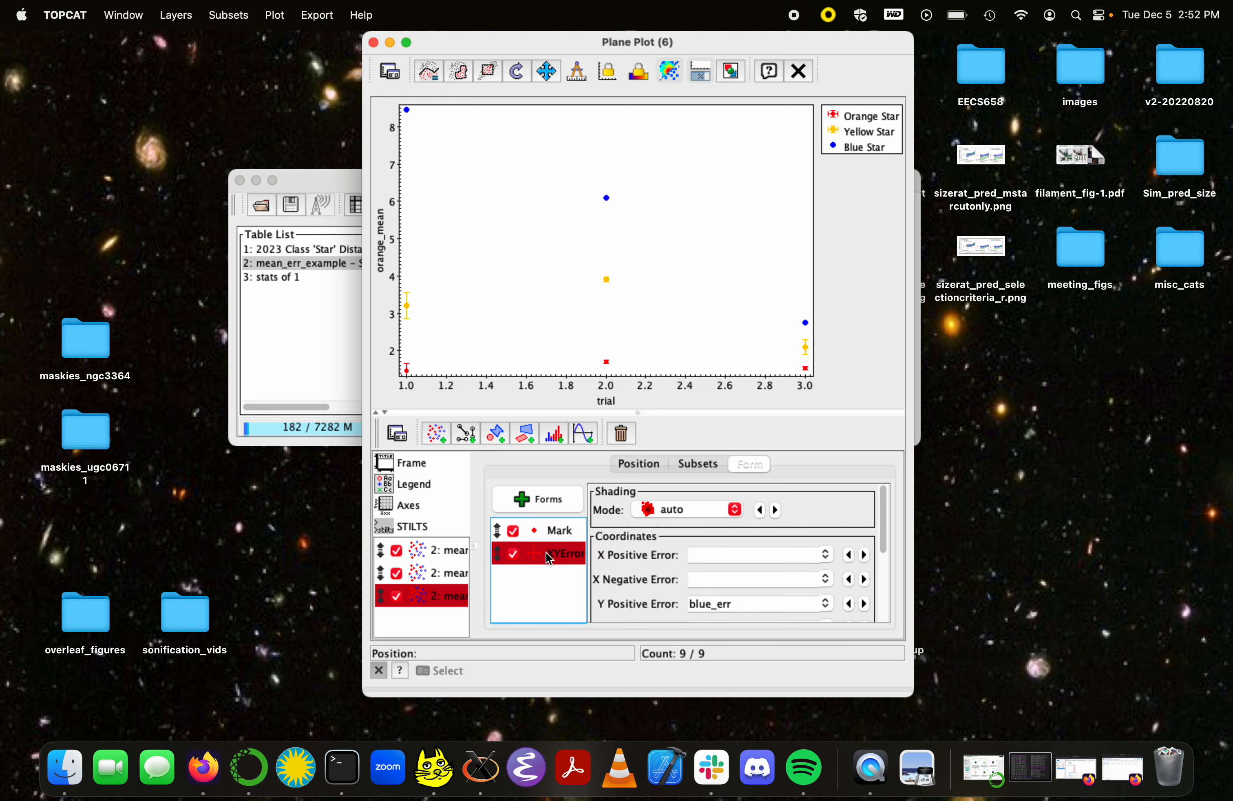
scroll(754, 571, down, 3)
click(752, 556)
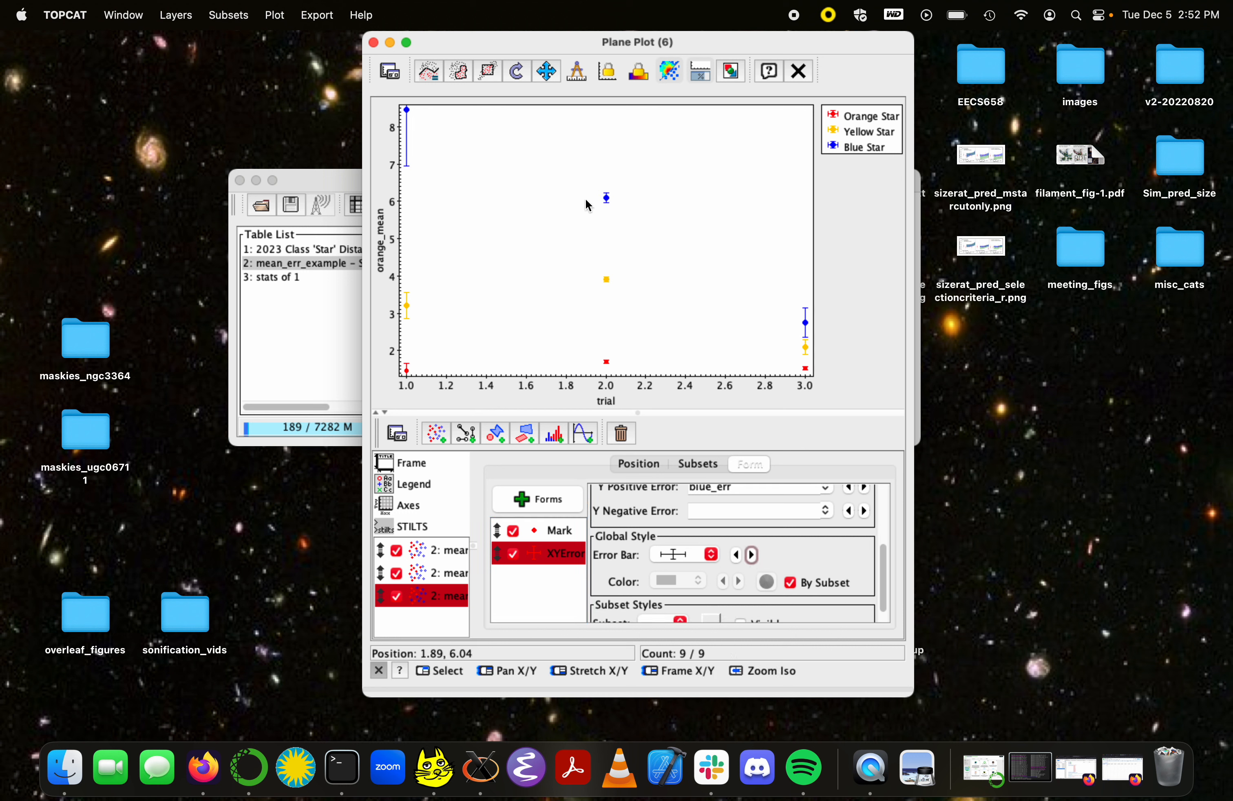
Make the legend internal and place it in the upper-right corner of the plot area
click(433, 461)
click(428, 486)
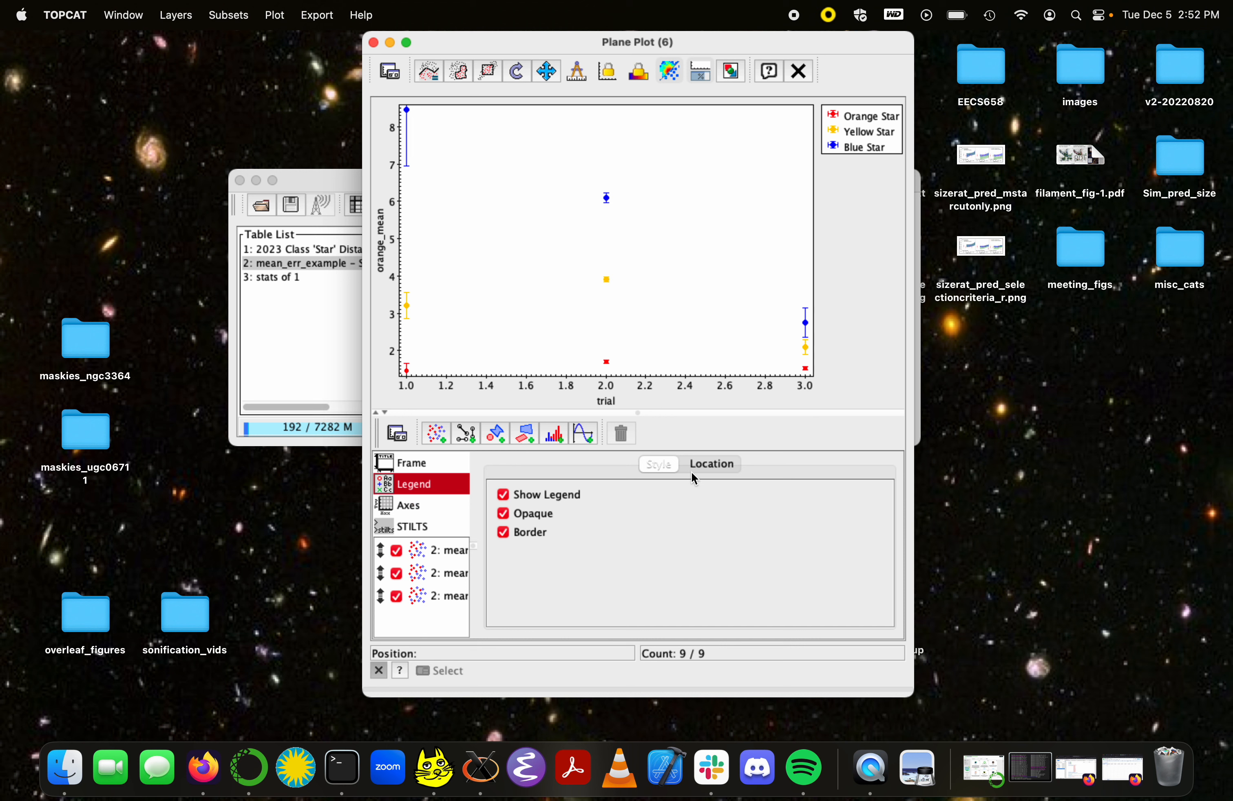
click(705, 466)
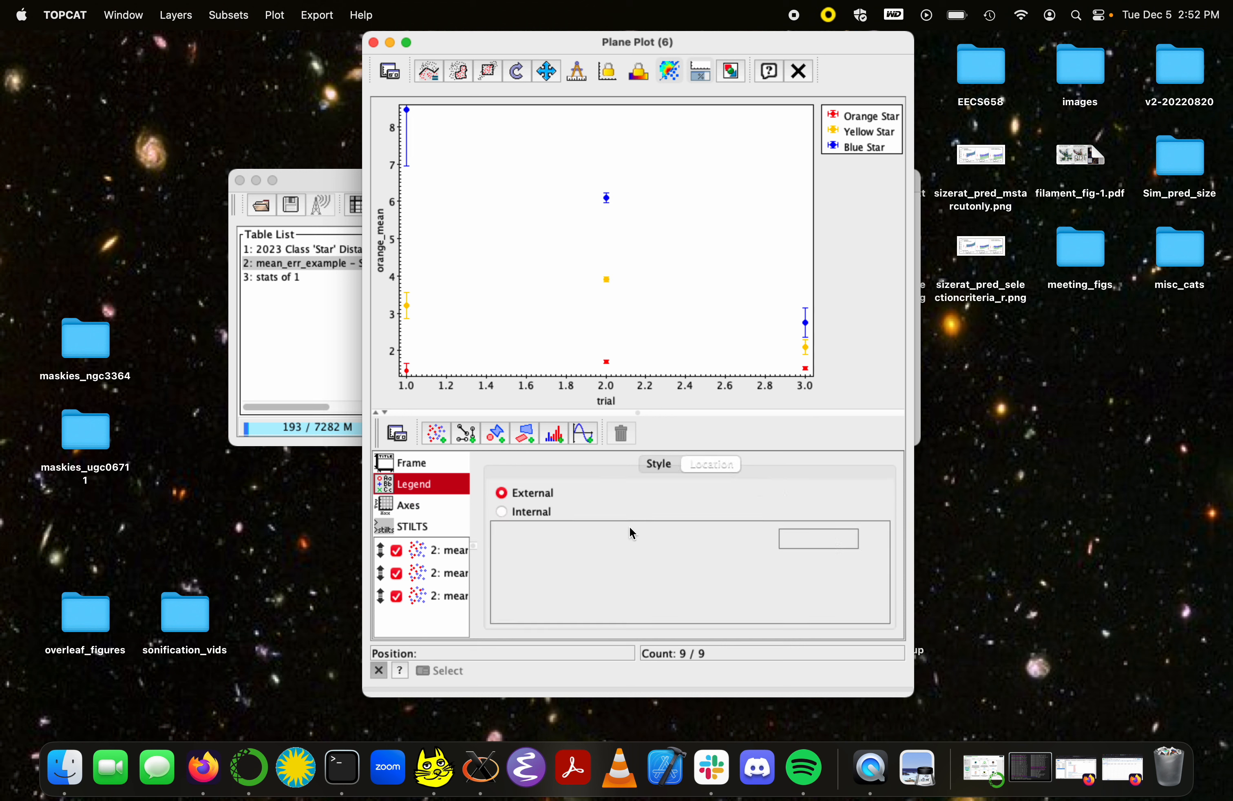
click(542, 515)
drag(819, 533, 846, 526)
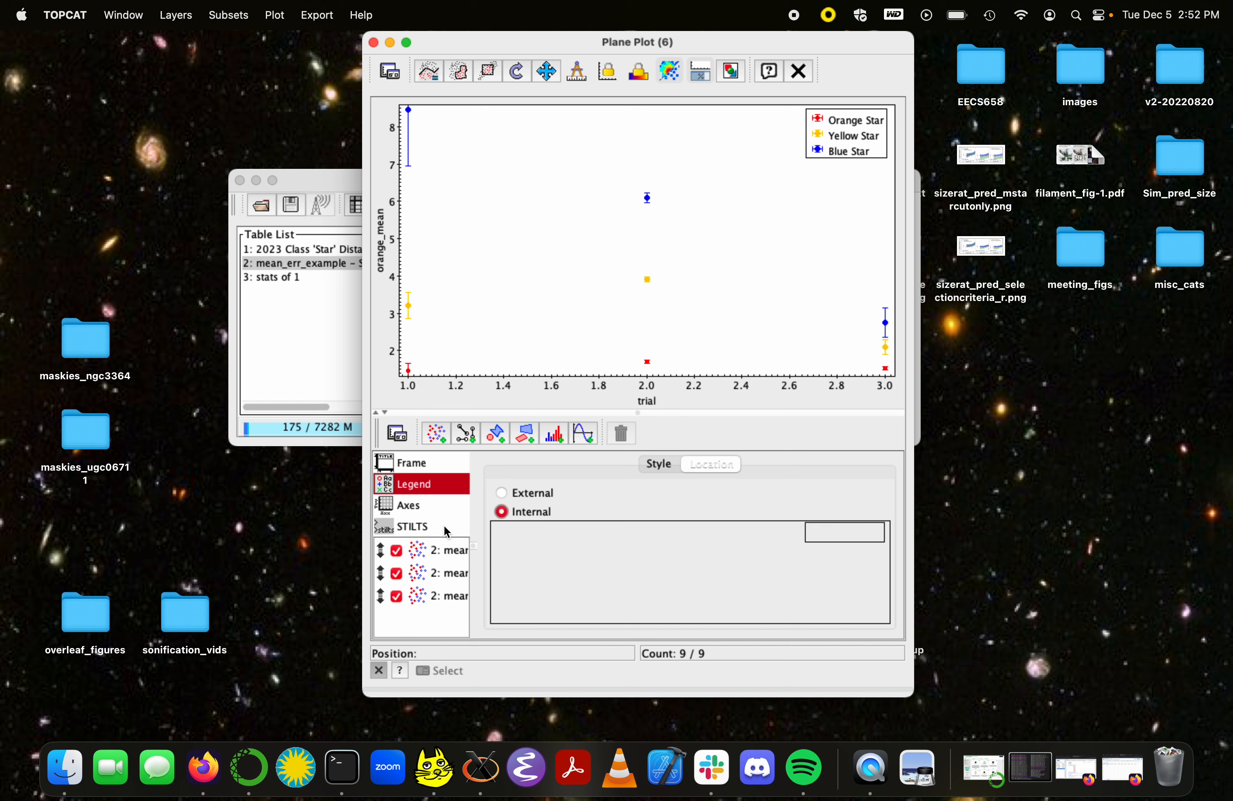
Turn off the automatic Y axis label and set it to Distance Means (meters)
click(424, 505)
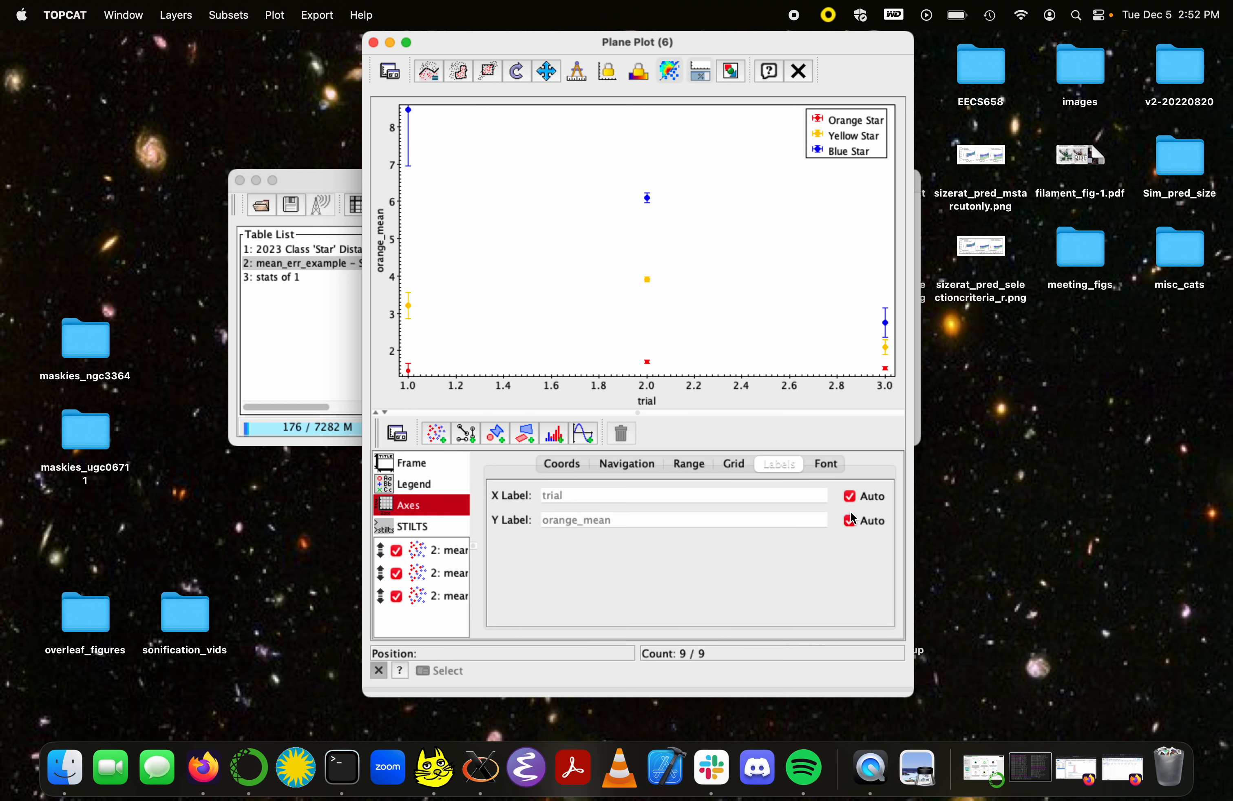
click(850, 521)
click(757, 522)
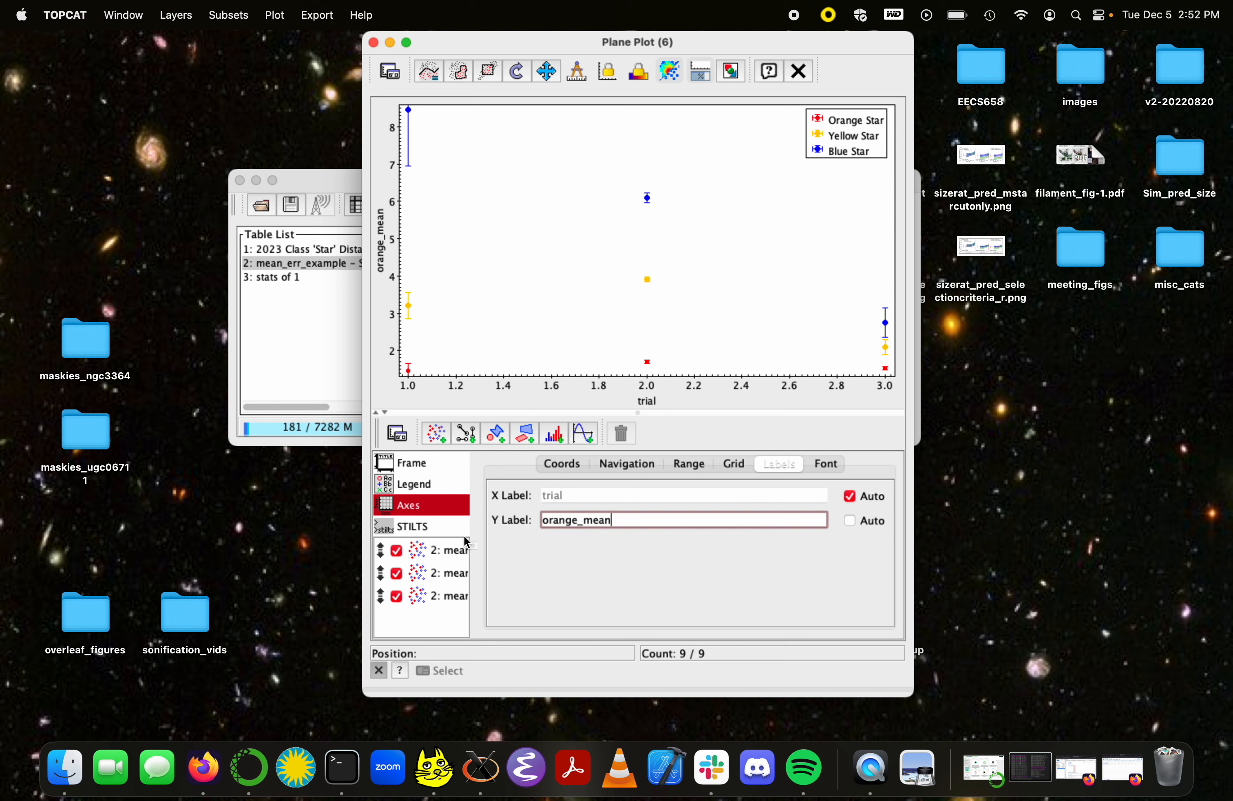
key(super+a)
key(BackSpace)
text(Distance Means (meter)
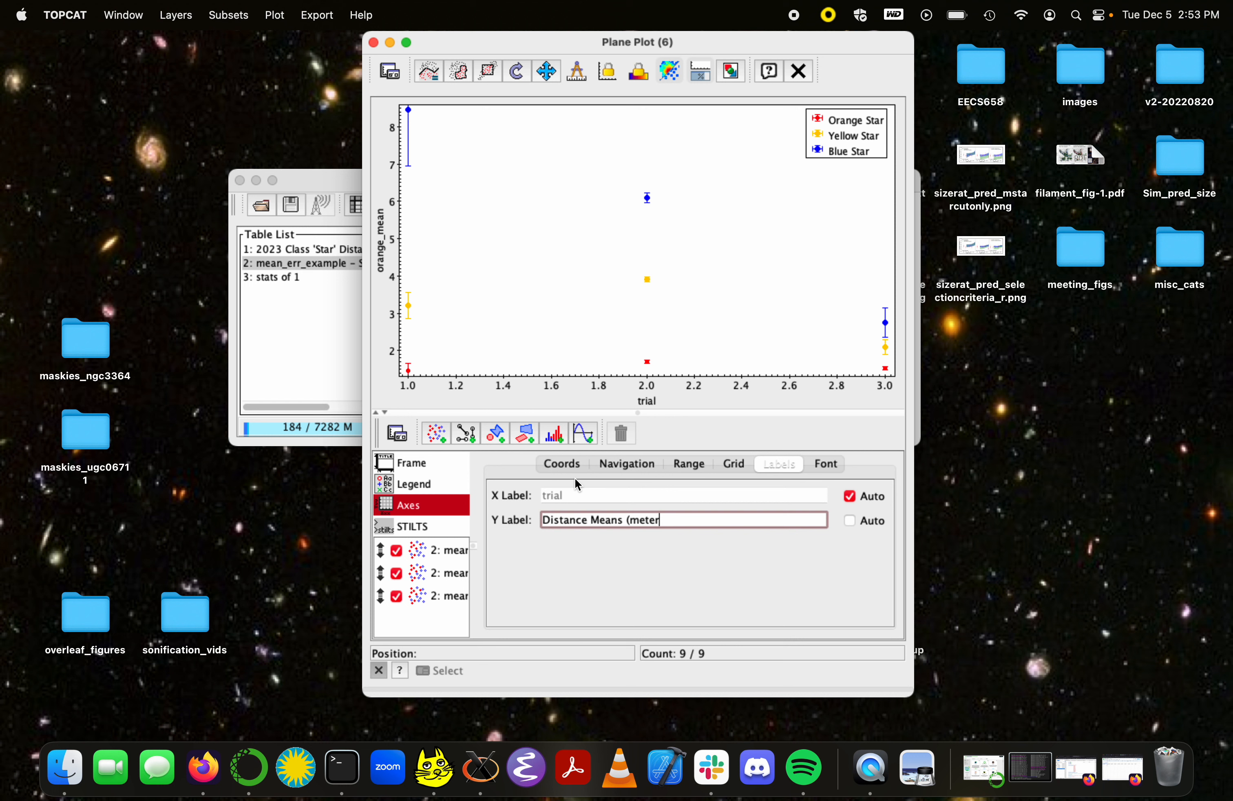
text(s))
key(Return)
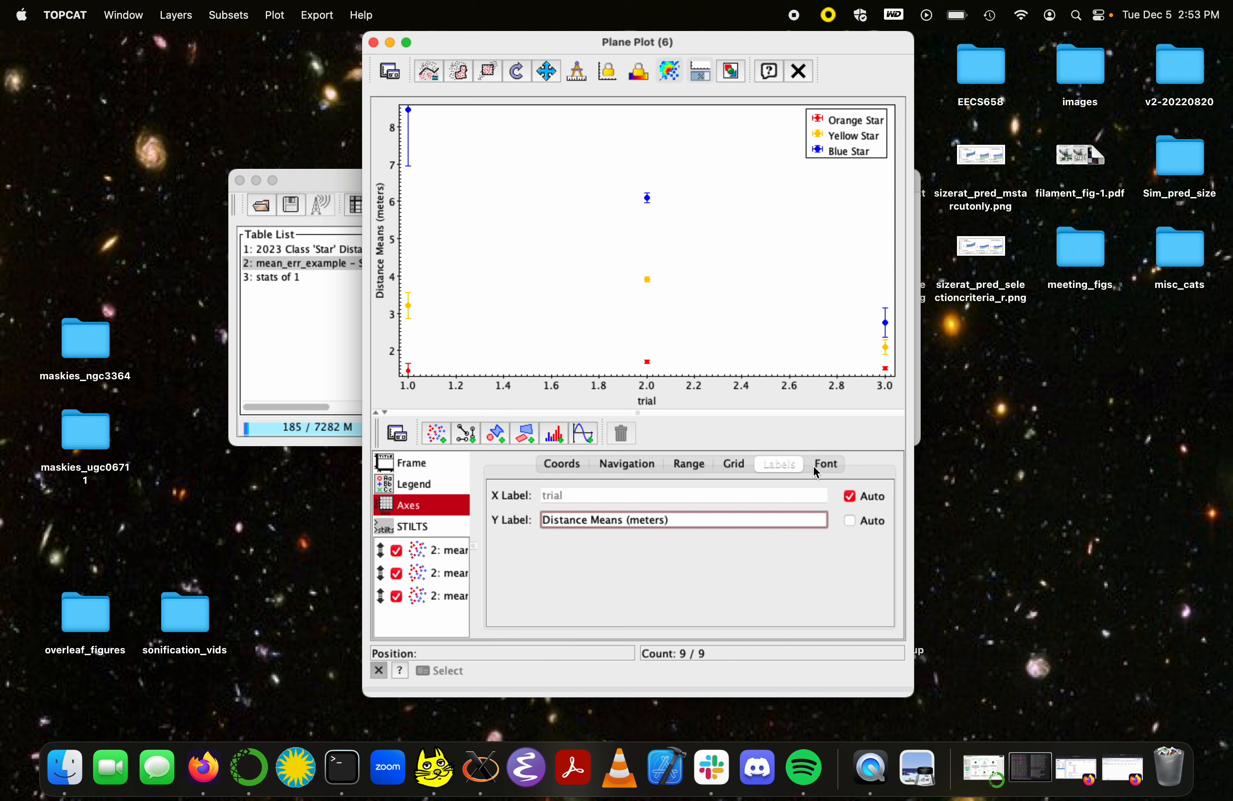
Reset the Y axis label and set it to Distance Mean (meters)
click(850, 521)
click(850, 521)
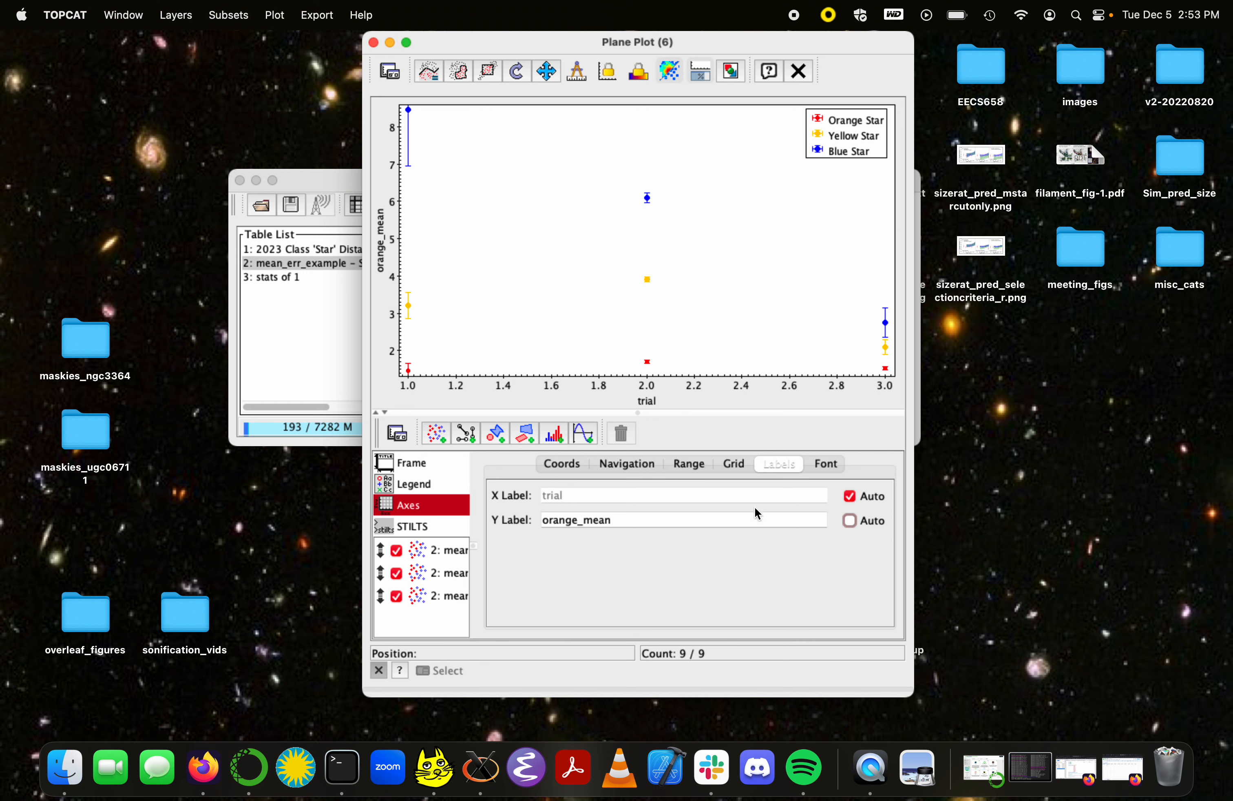
drag(758, 514, 429, 521)
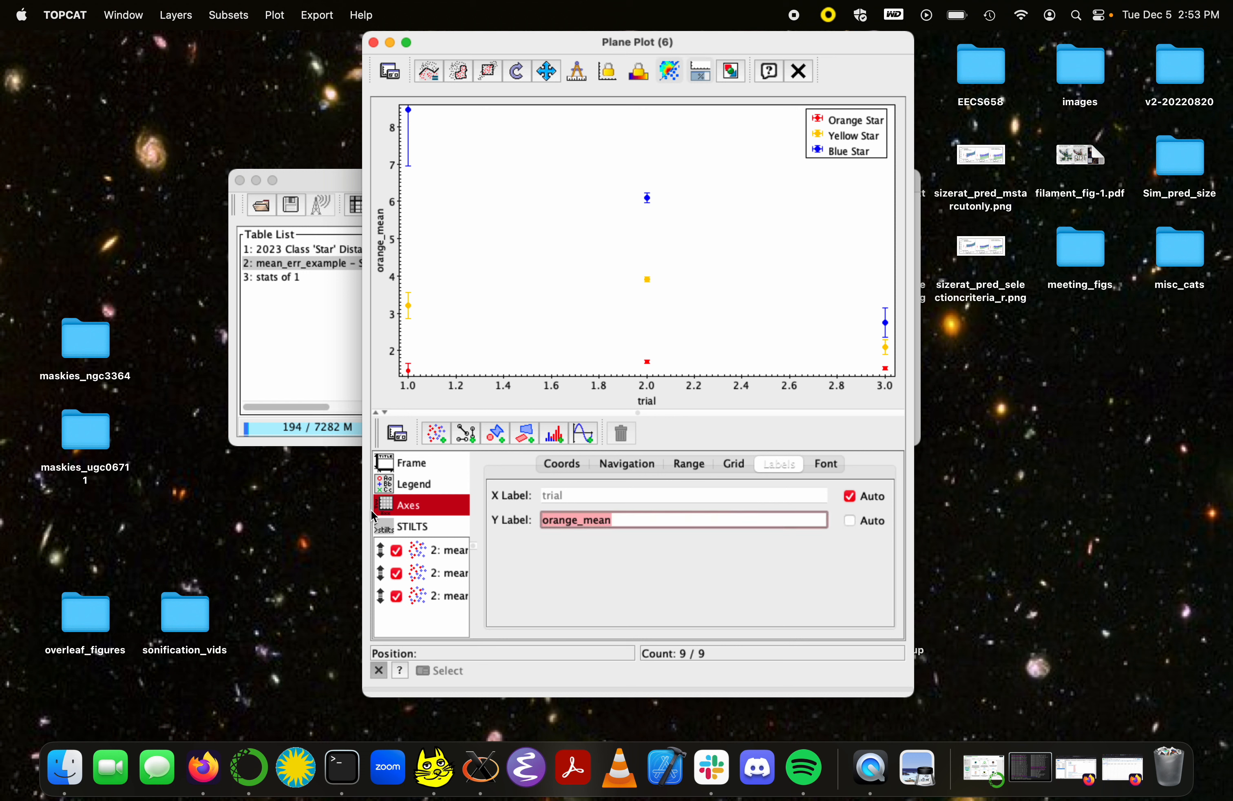
text(Distance M)
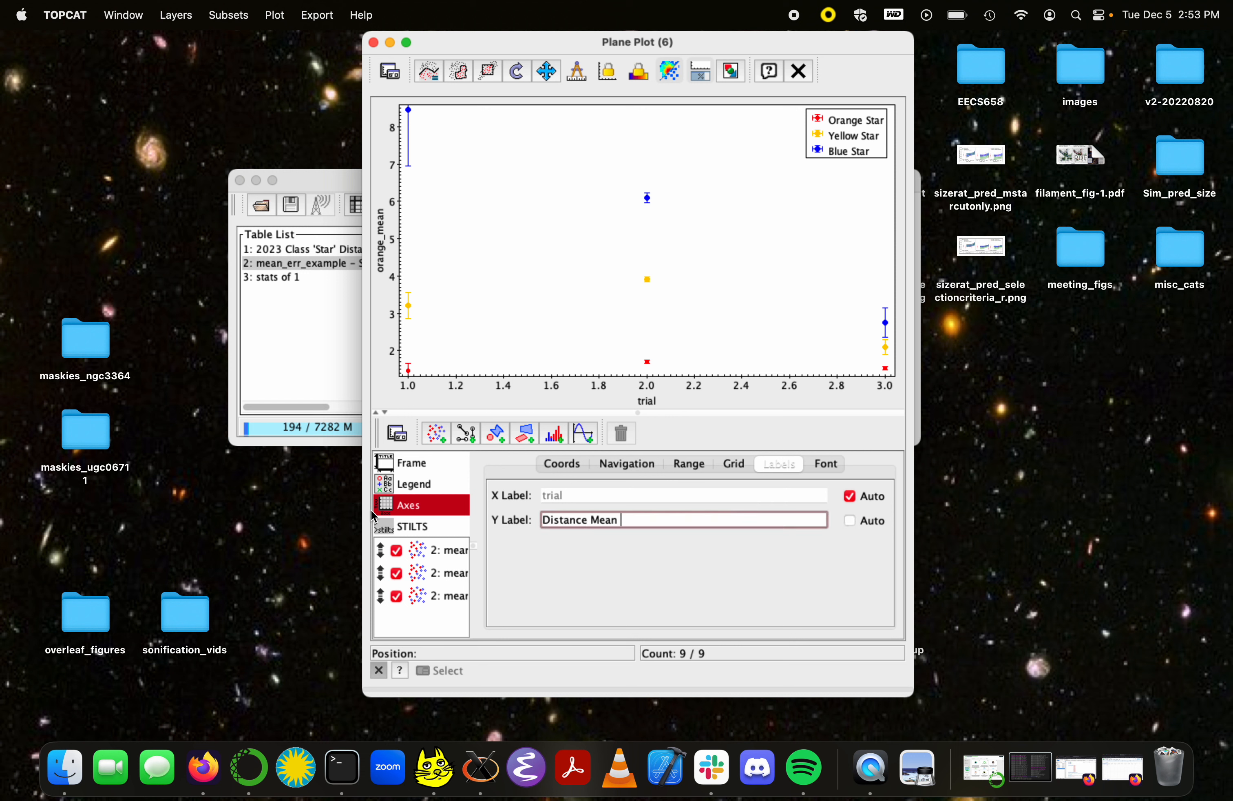
text(ean (meters))
Turn off the automatic X axis label and set it to Measurement Type
click(848, 495)
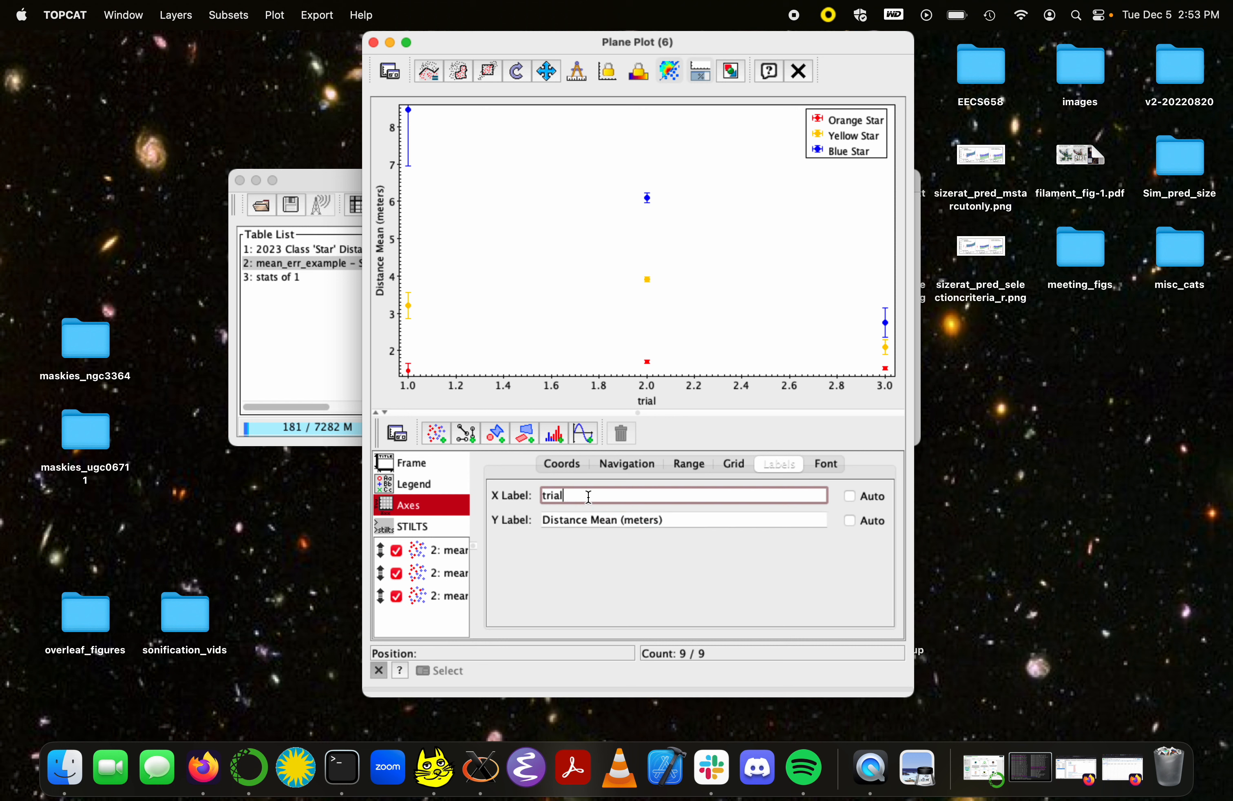
text(Measurement Typre)
key(Return)
Increase the axes' font size to 14
click(824, 463)
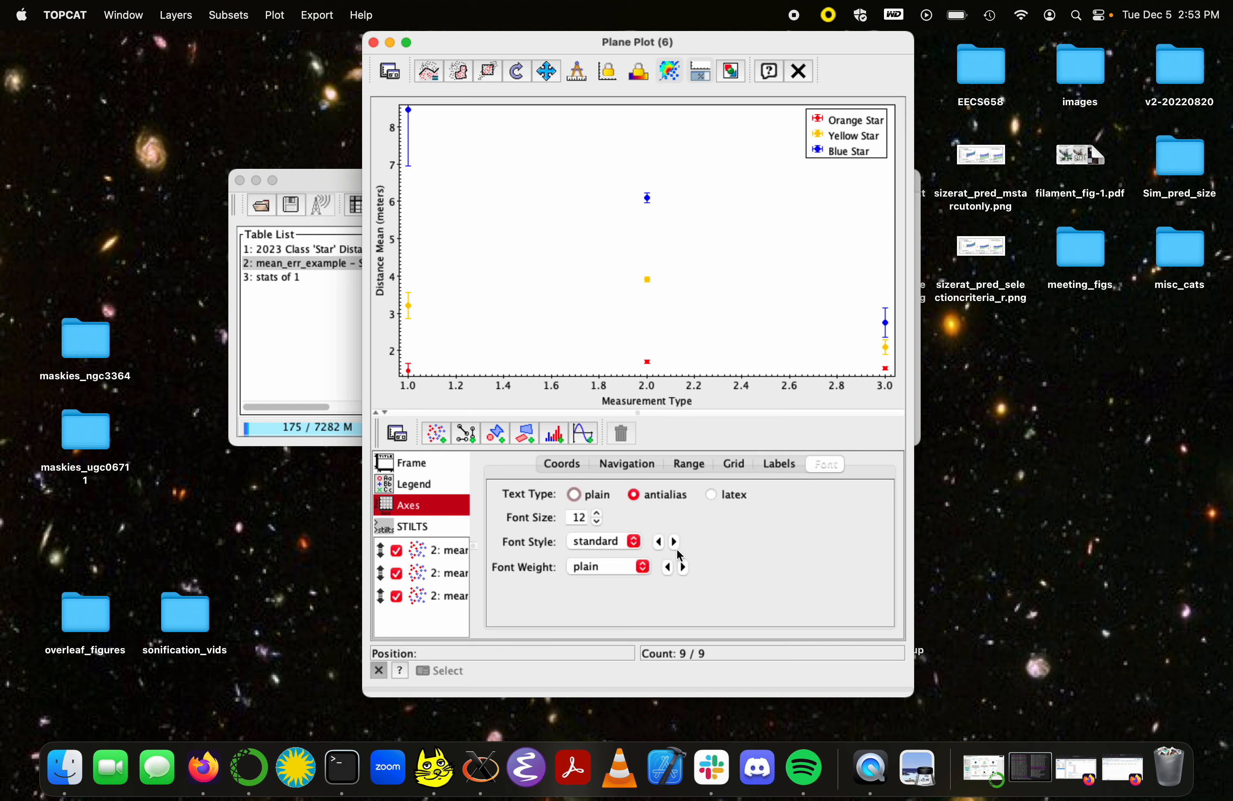
click(597, 513)
click(597, 513)
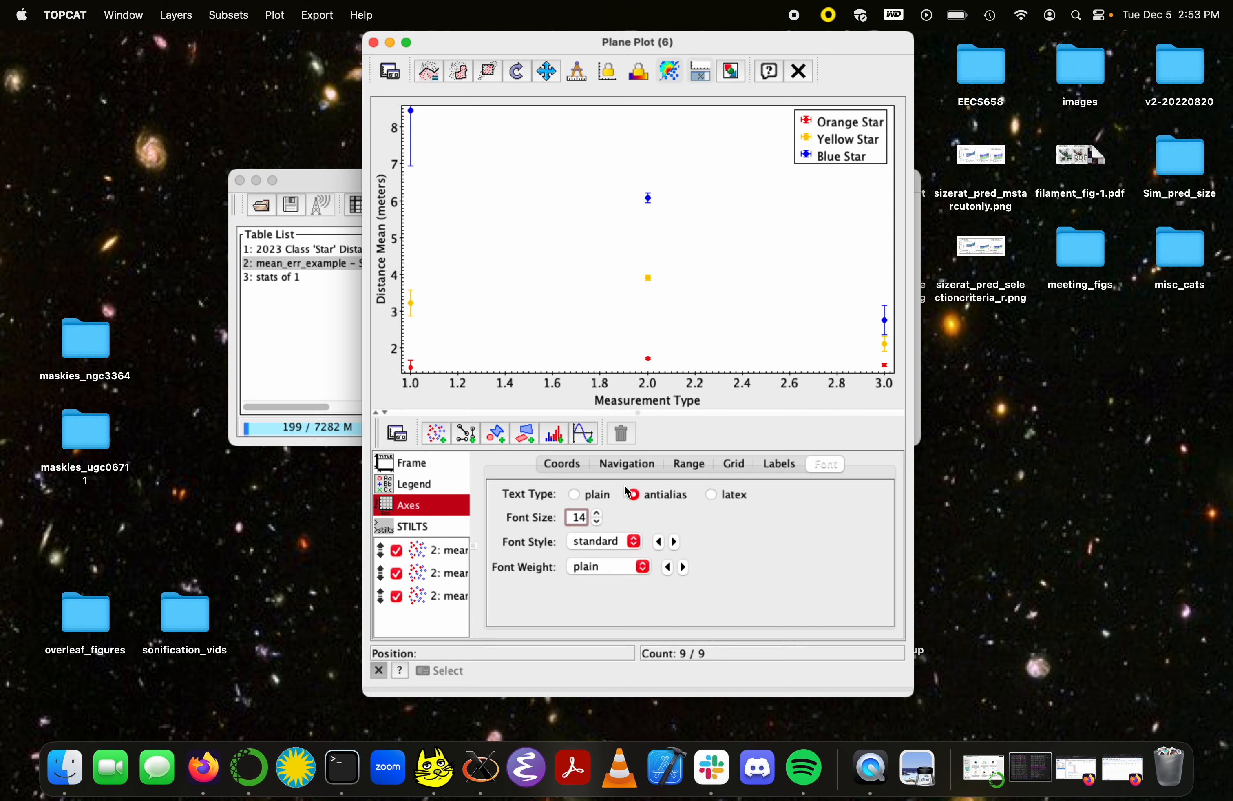
Try an X axis maximum of 10 in the range settings and clear it again
click(682, 463)
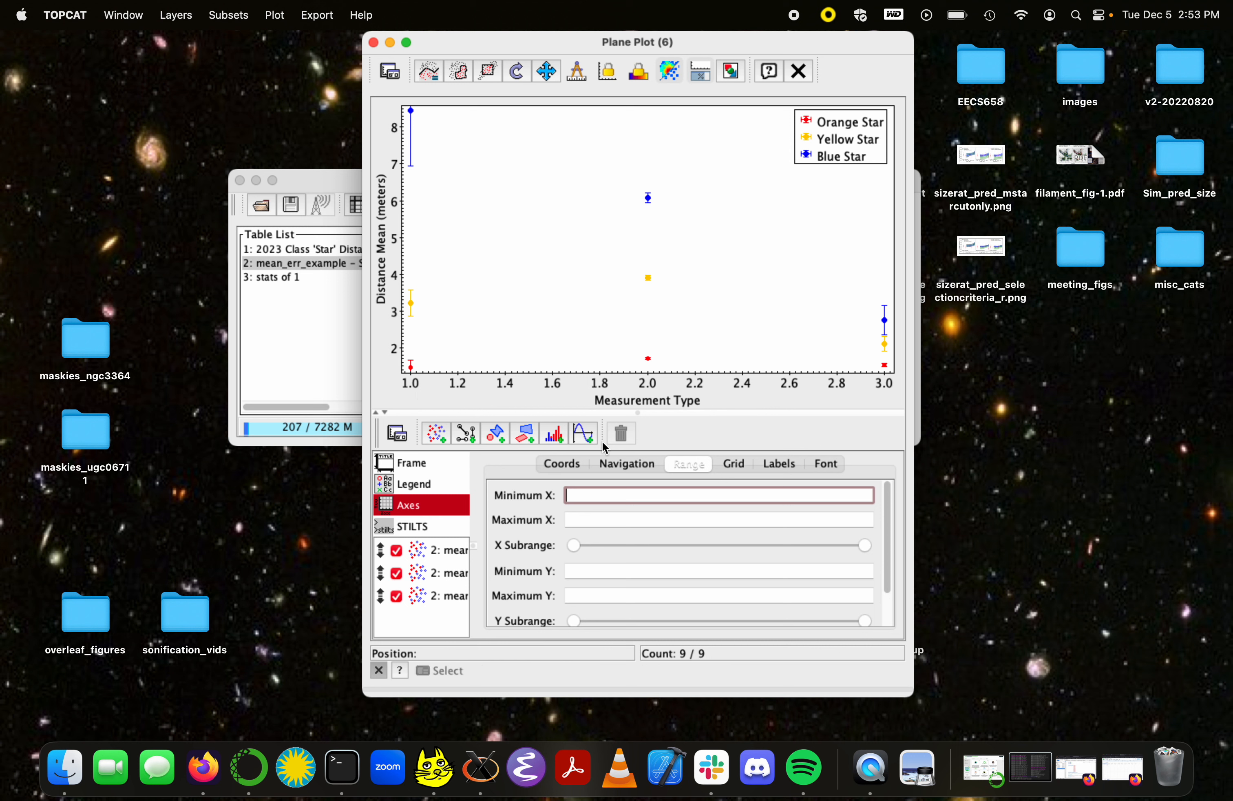
click(598, 522)
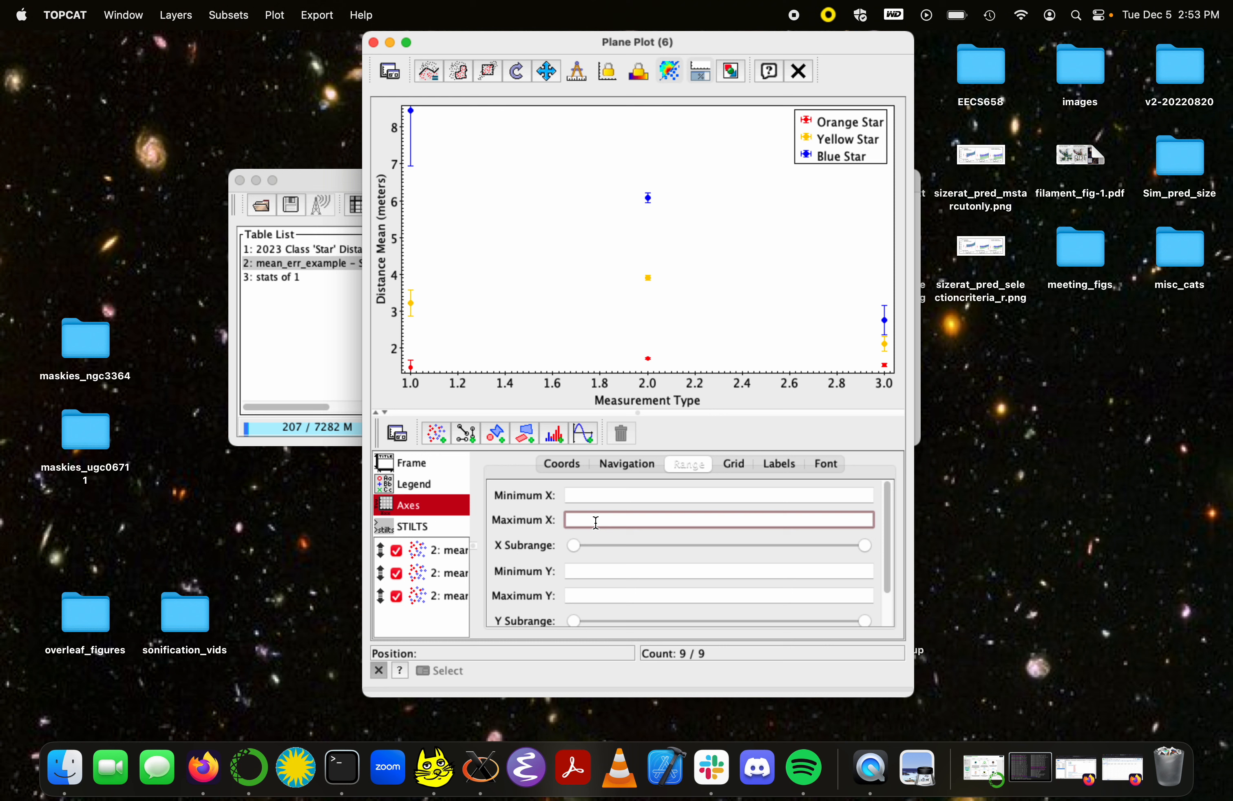
text(10)
key(Return)
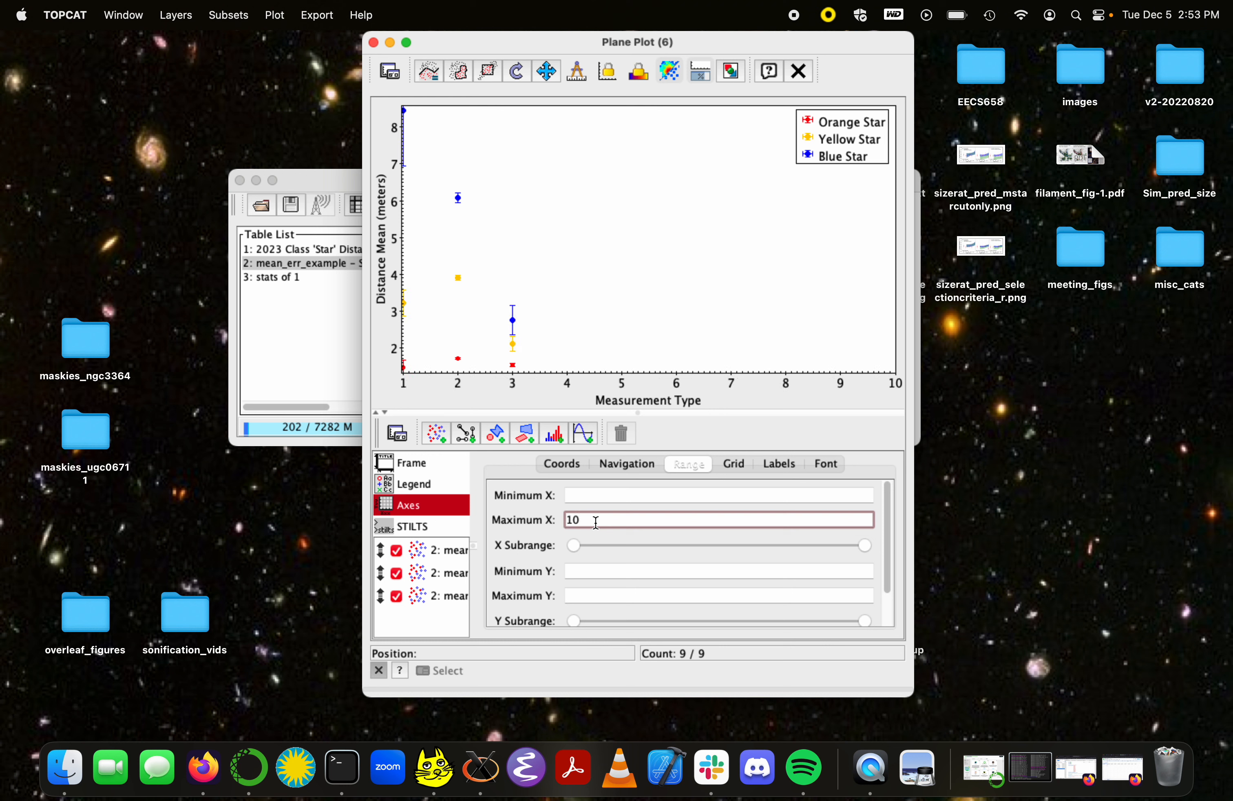
double_click(583, 523)
key(BackSpace)
key(Return)
Set the Y axis range to a minimum of 1 and a maximum of 11
click(692, 596)
text(10)
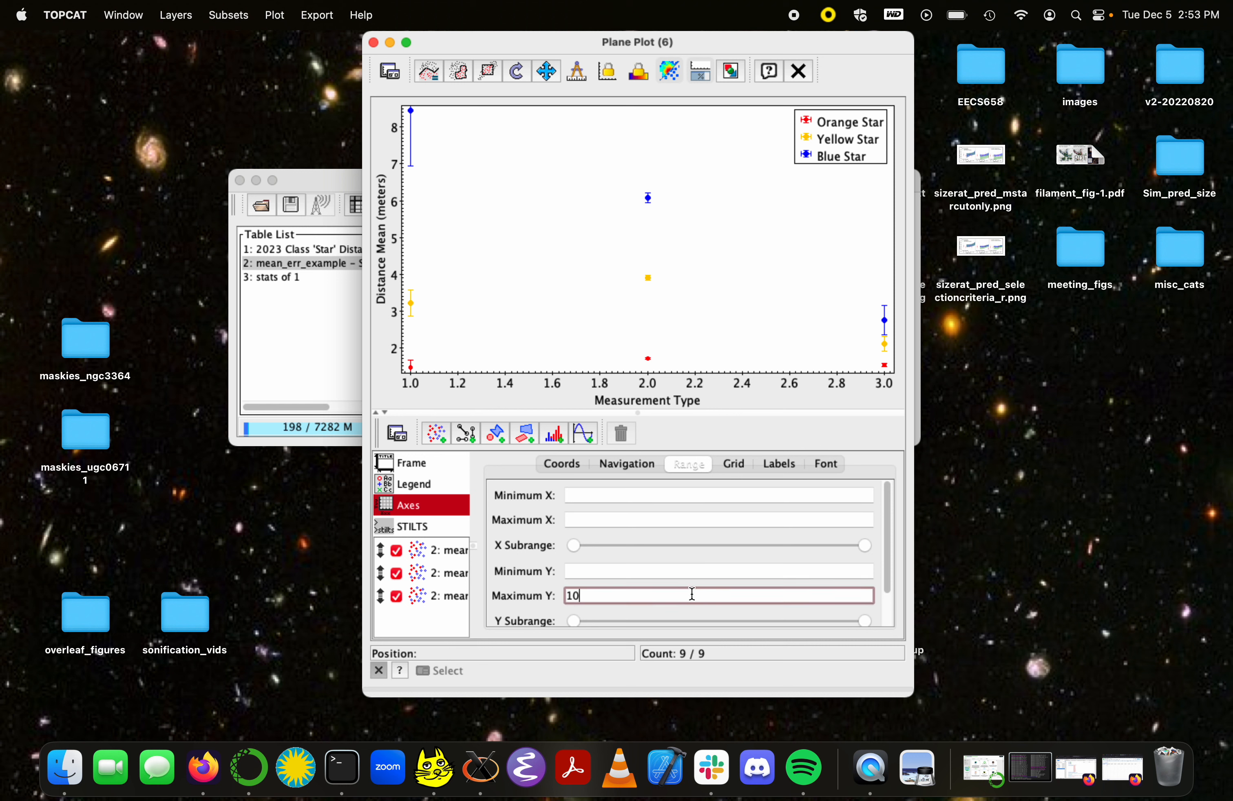
key(Return)
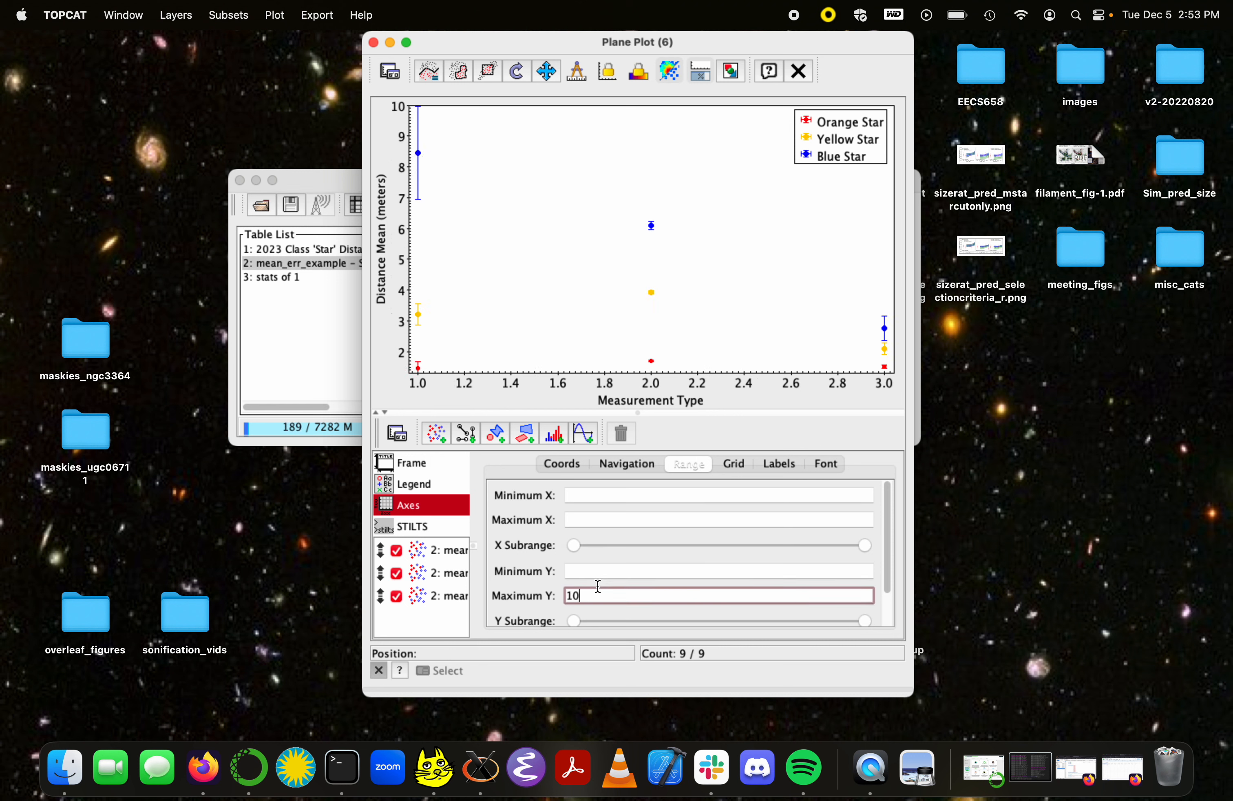
key(Return)
click(579, 567)
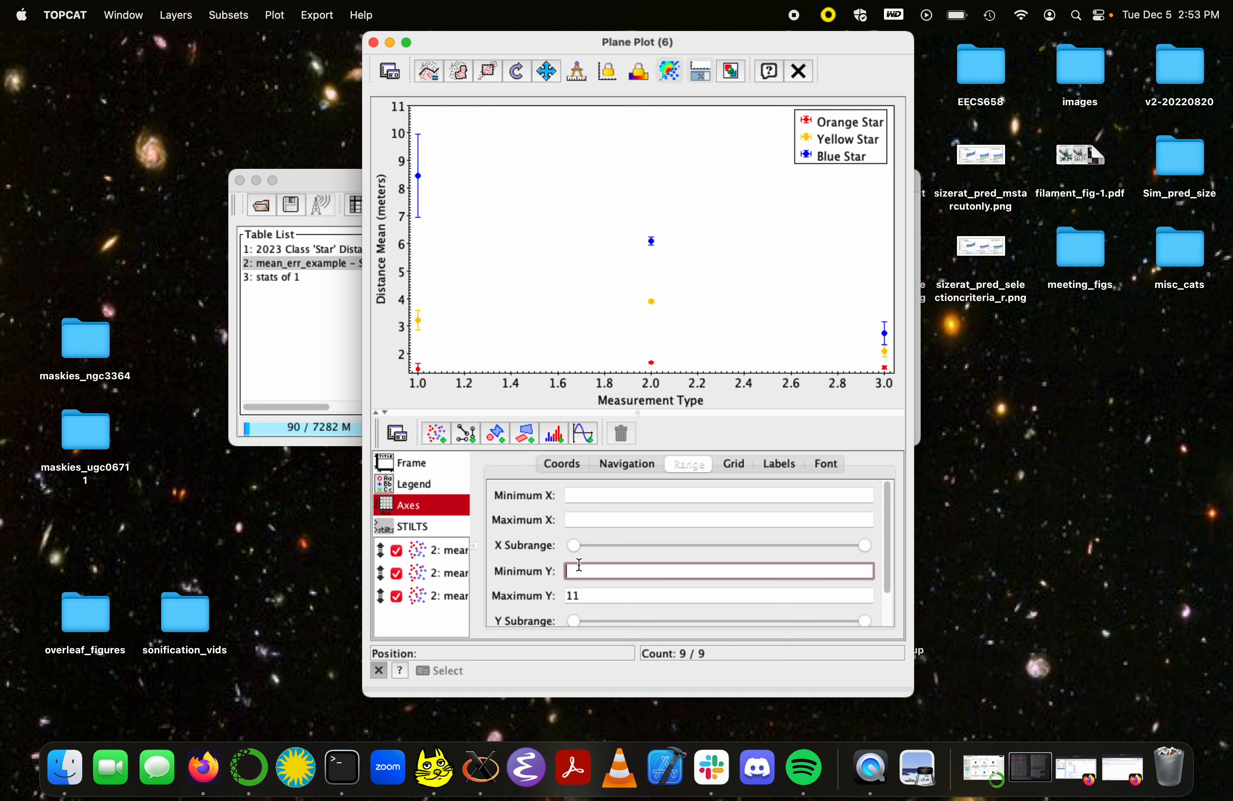
key(Return)
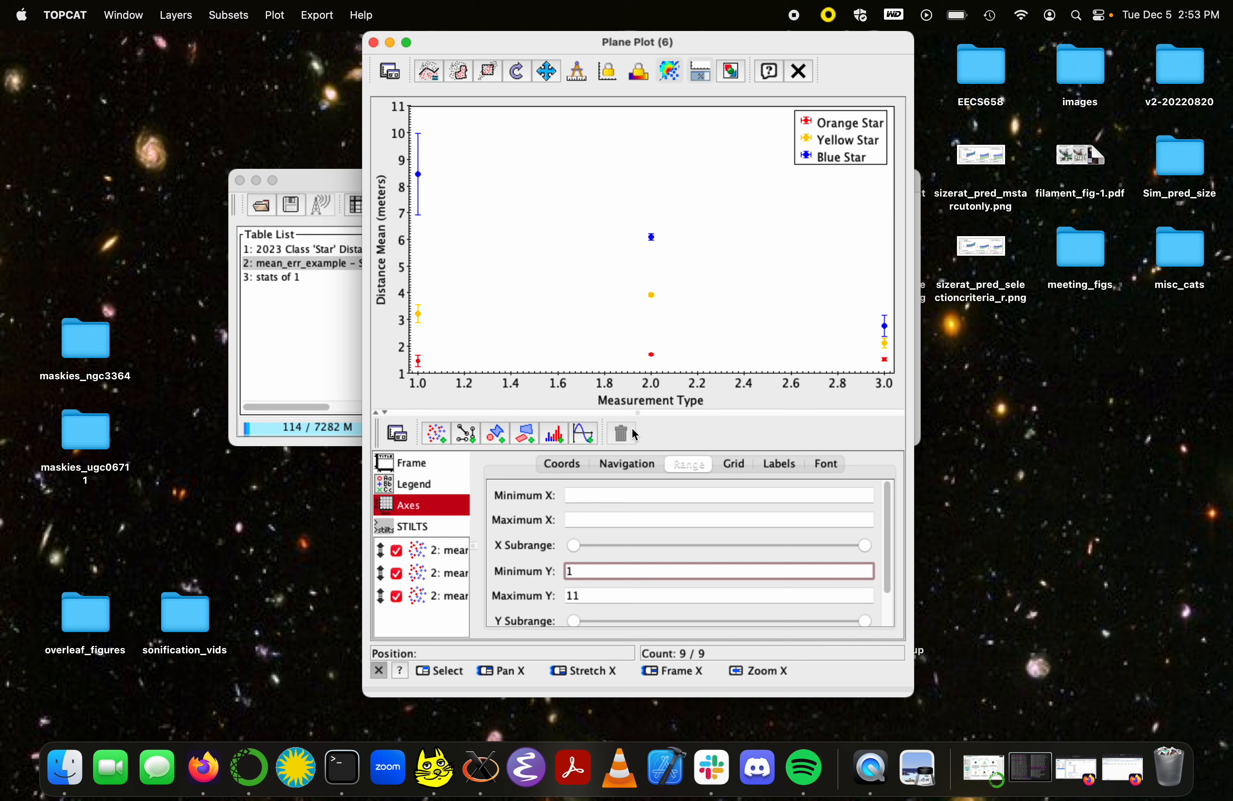
Set the Y axis maximum to 10.5
click(577, 595)
key(BackSpace)
key(BackSpace)
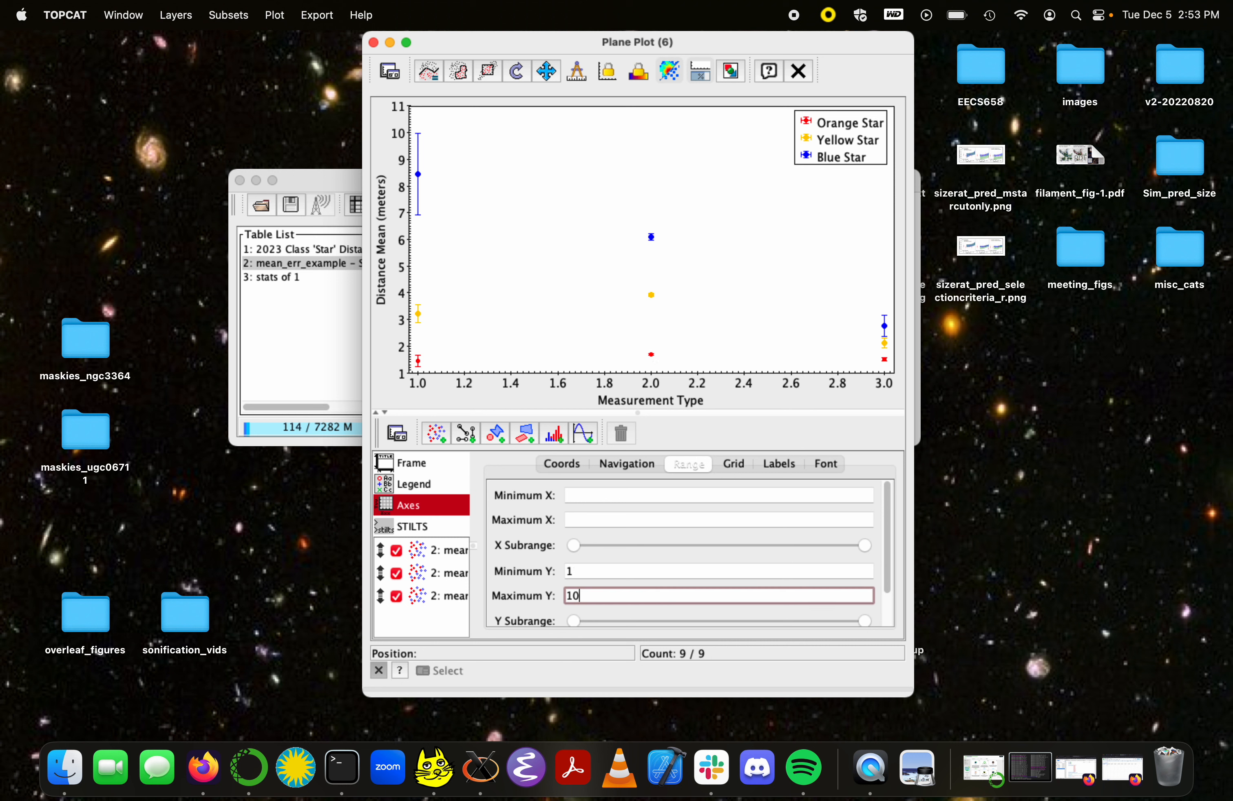
text(105)
key(Return)
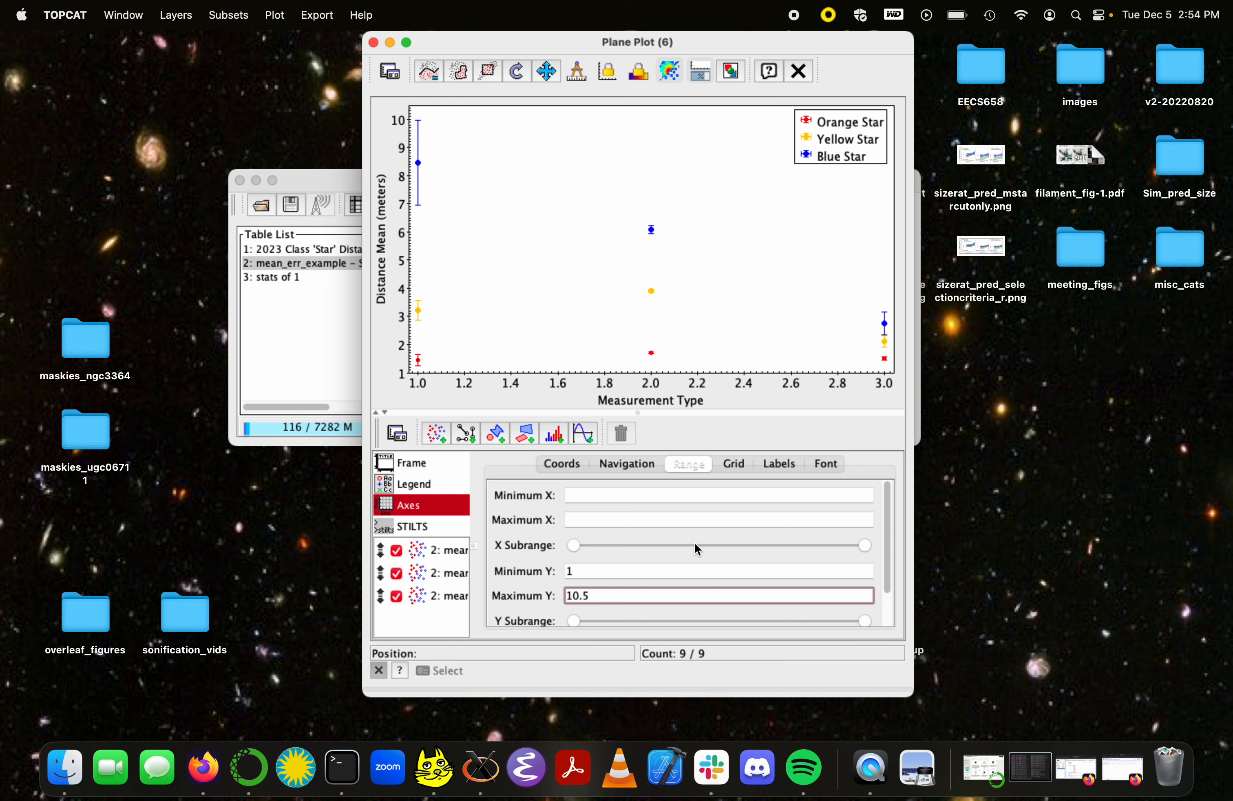
Examine the axes' navigation, range, label and grid settings
scroll(694, 542, down, 1)
scroll(695, 542, up, 1)
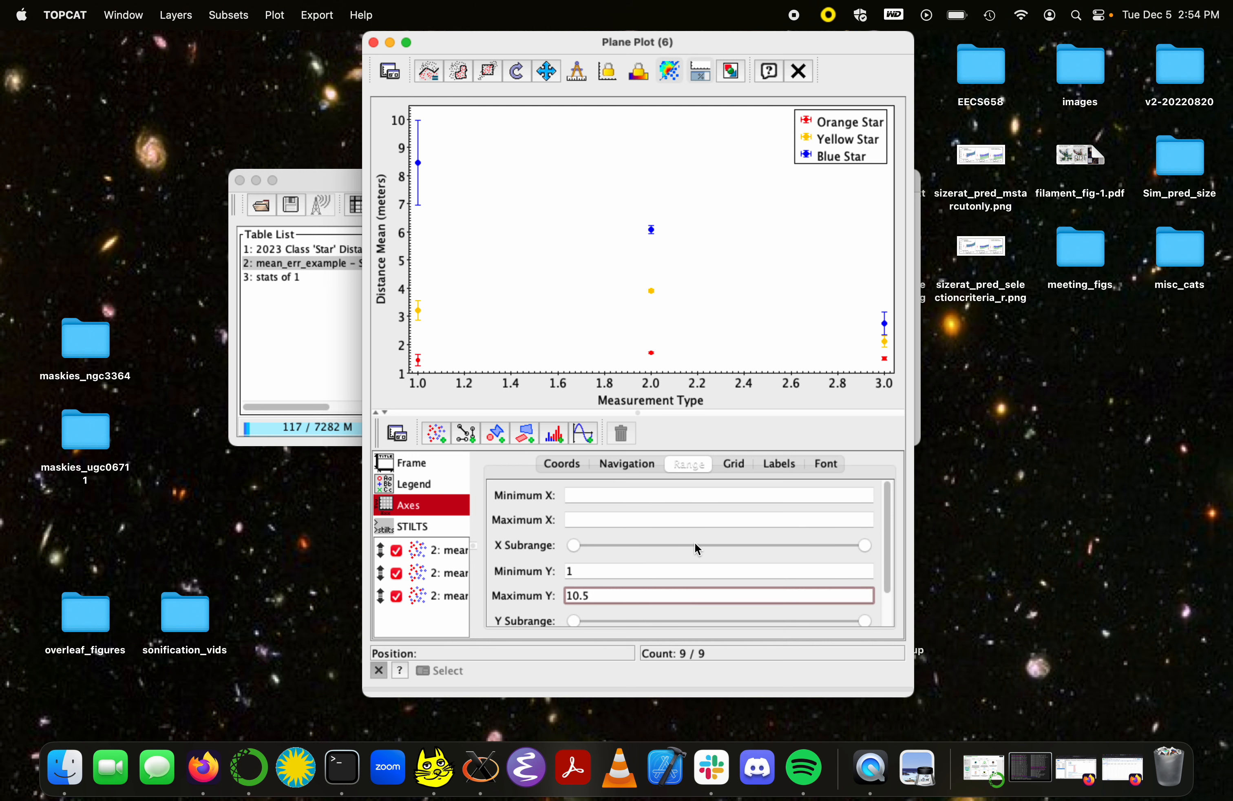
click(606, 463)
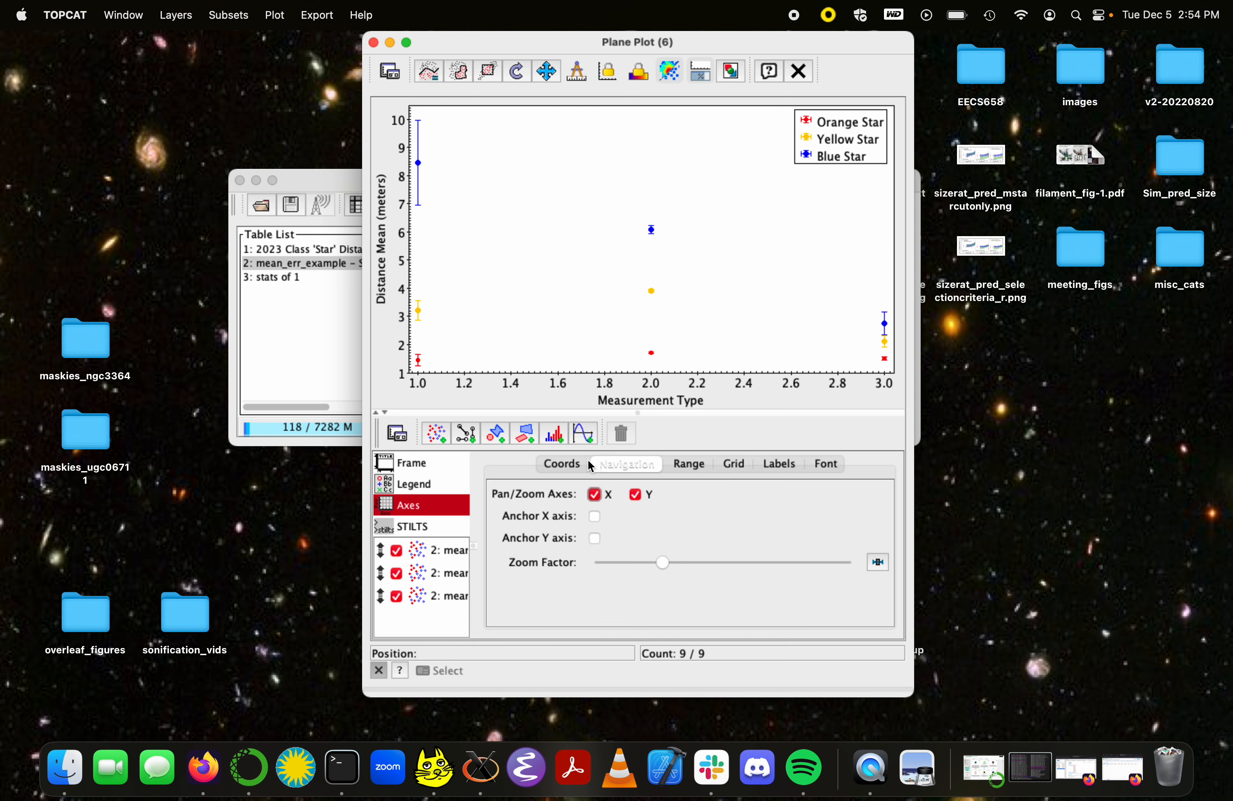
click(693, 464)
click(632, 462)
click(699, 465)
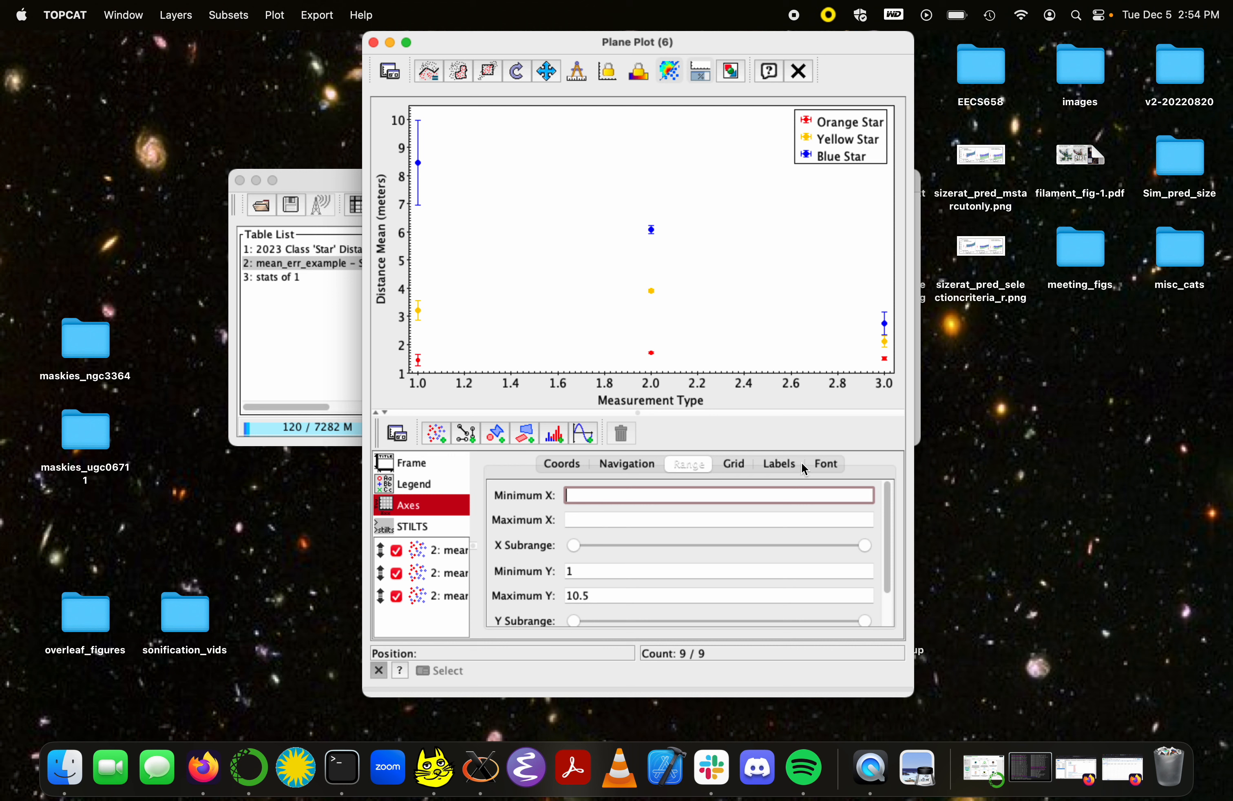
click(767, 468)
click(724, 464)
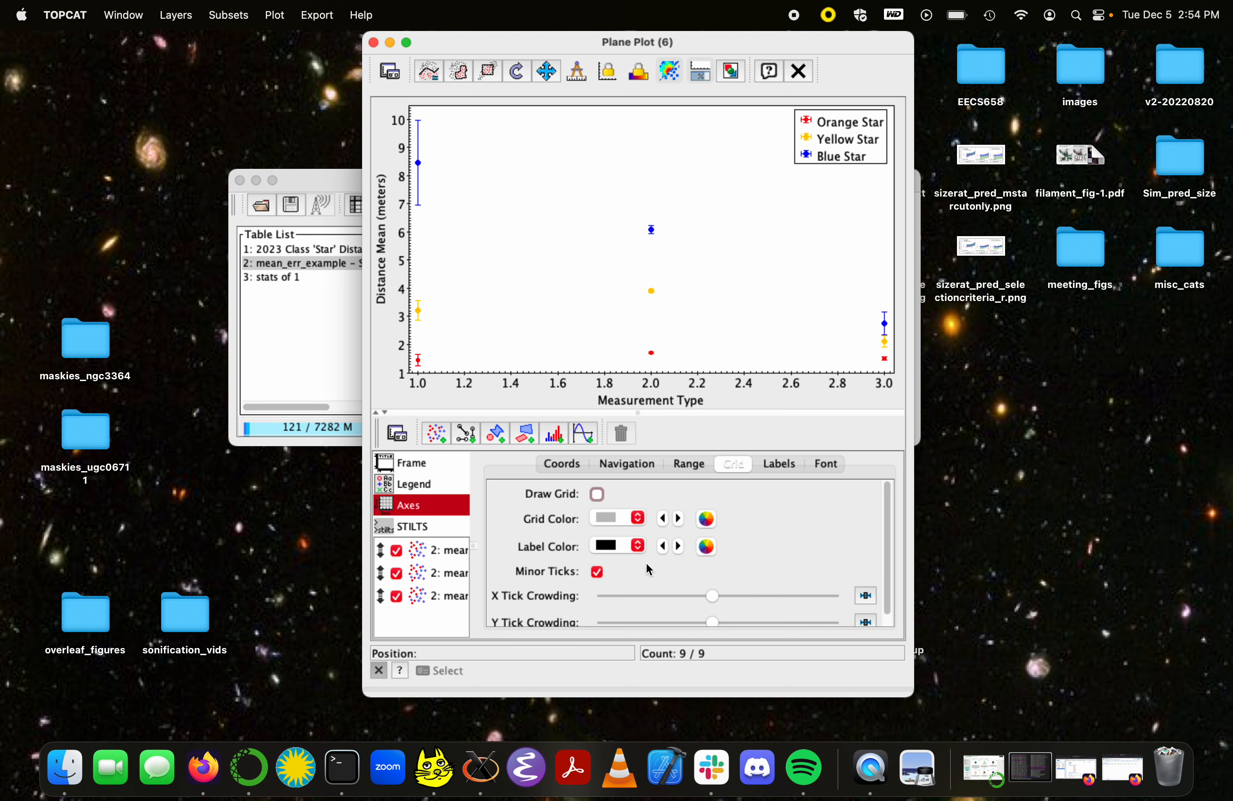
Lower the tick crowding so the X axis labels only 1, 2 and 3 and the Y axis labels every 2 meters
scroll(649, 568, down, 1)
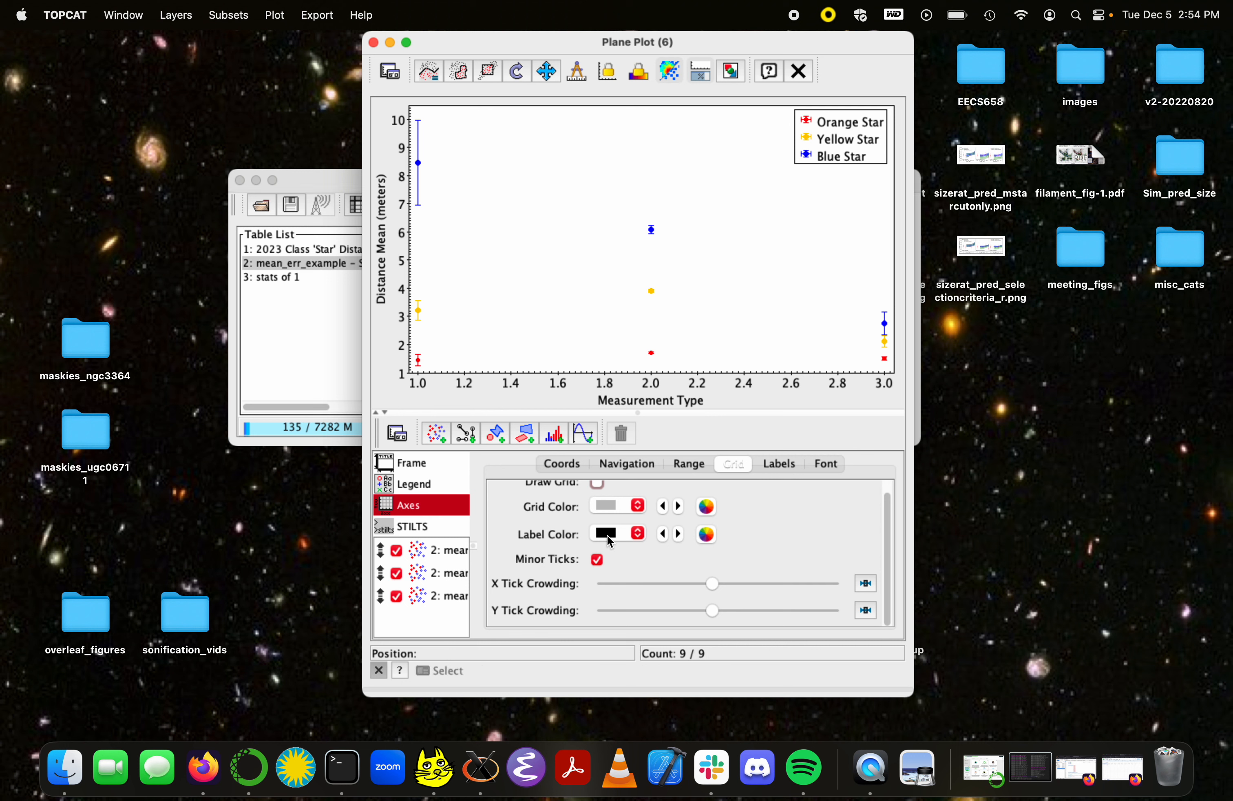
drag(725, 587, 650, 582)
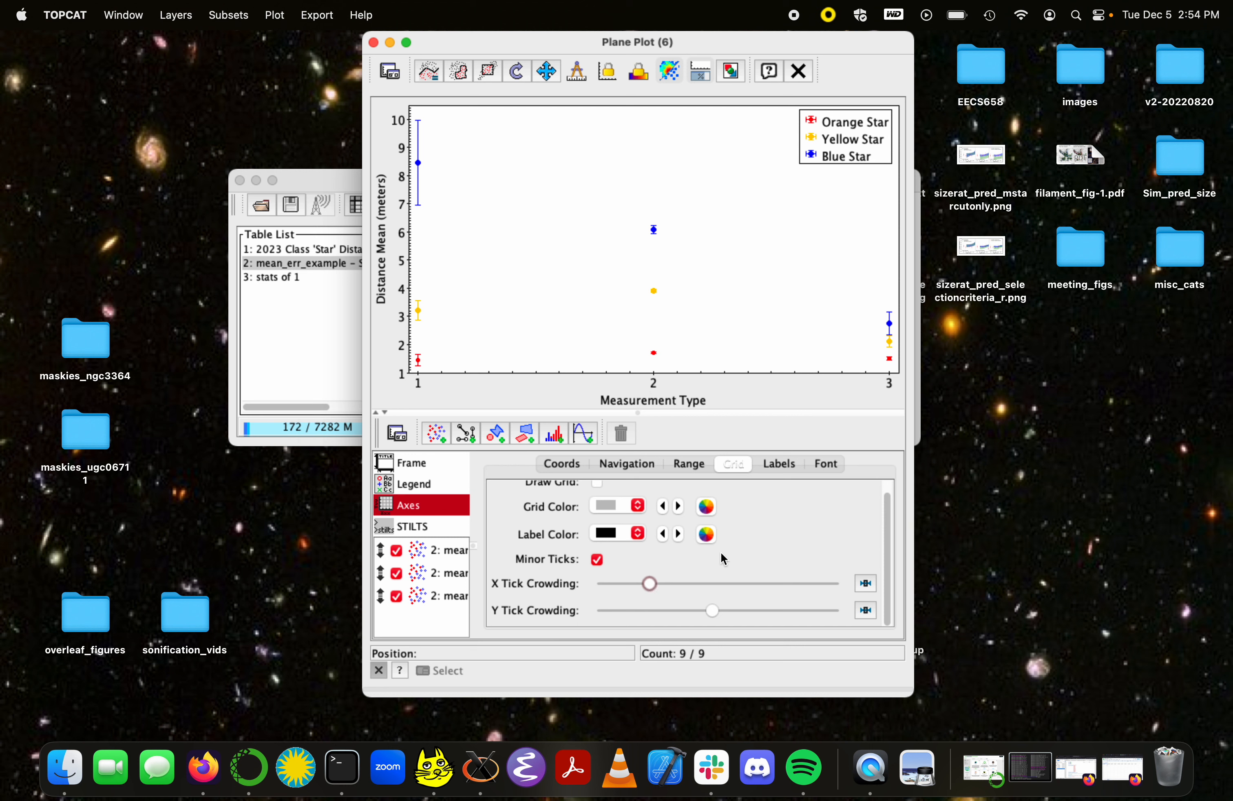
scroll(719, 555, up, 2)
scroll(718, 543, down, 2)
mouse_move(713, 611)
mouse_down()
mouse_move(795, 614)
mouse_move(538, 604)
mouse_move(711, 617)
mouse_up()
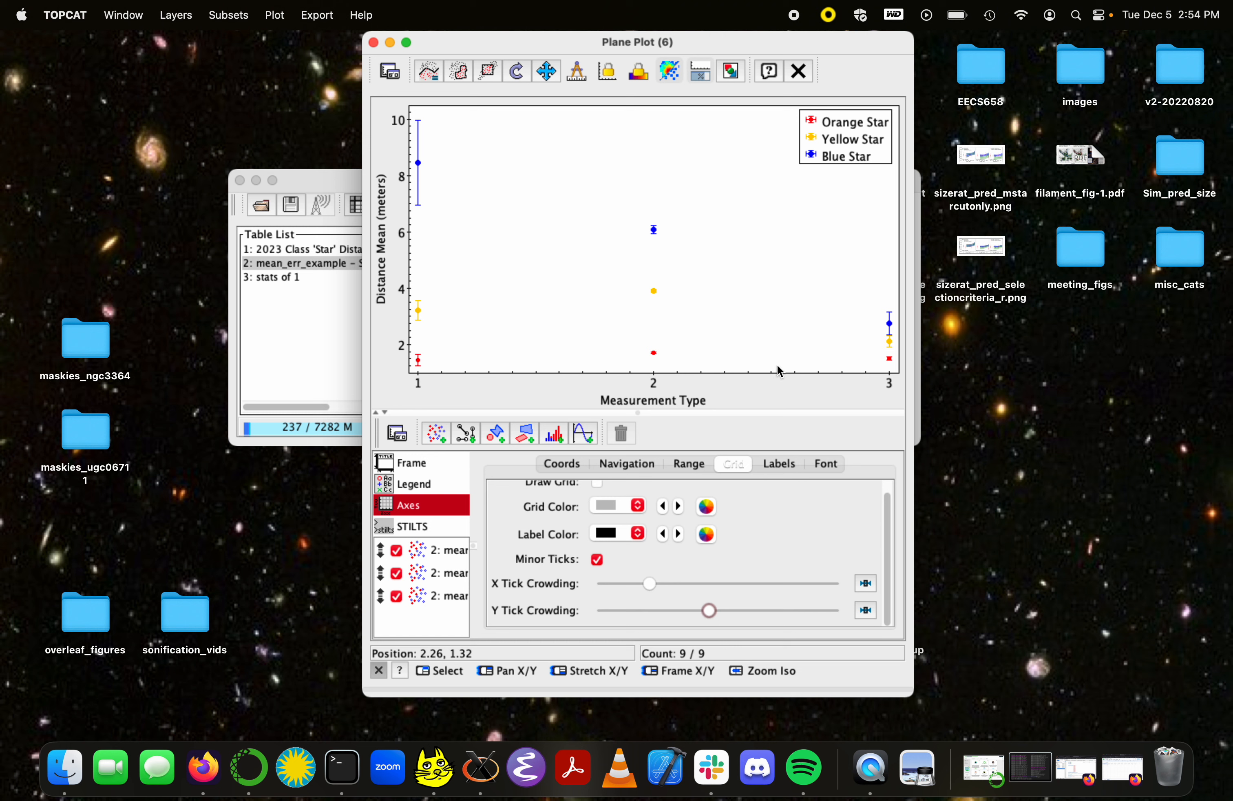
Export the plot to the Desktop as myplot.png in png format and open the exported image in Preview over the plot window
click(731, 70)
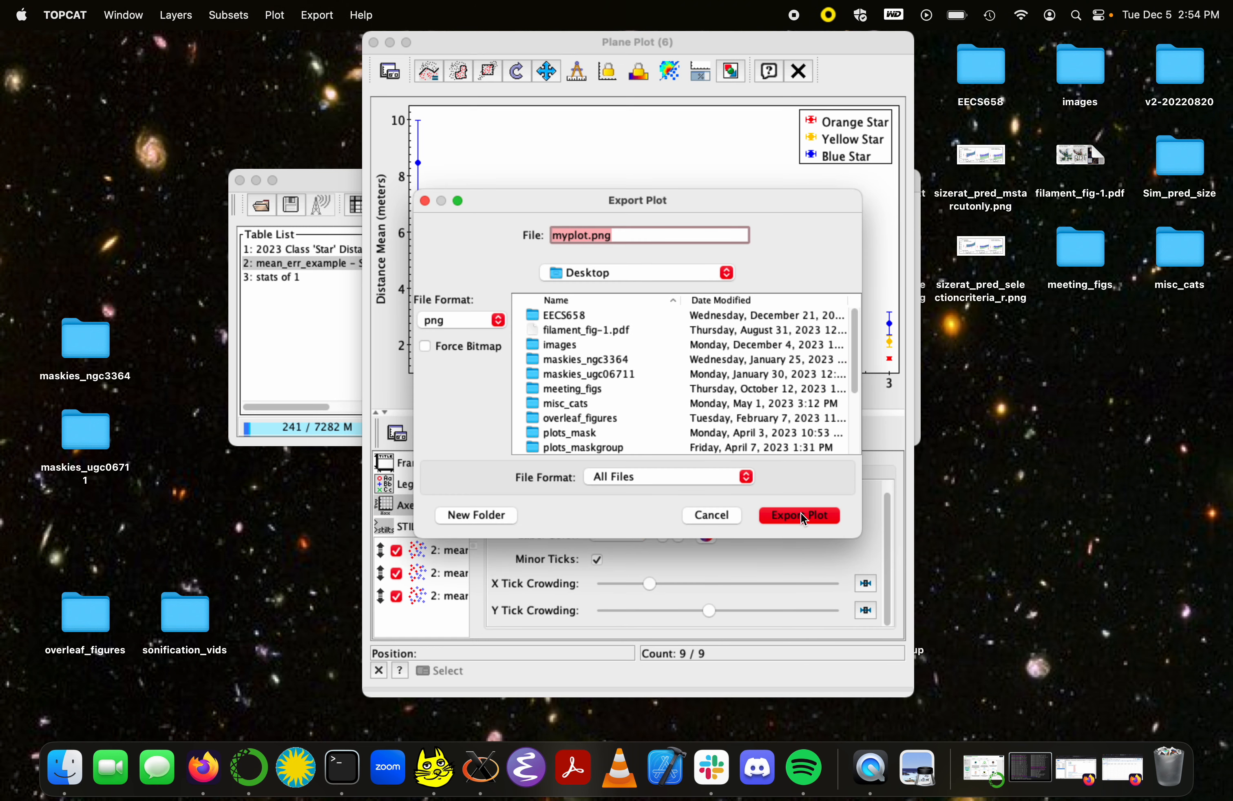
click(819, 517)
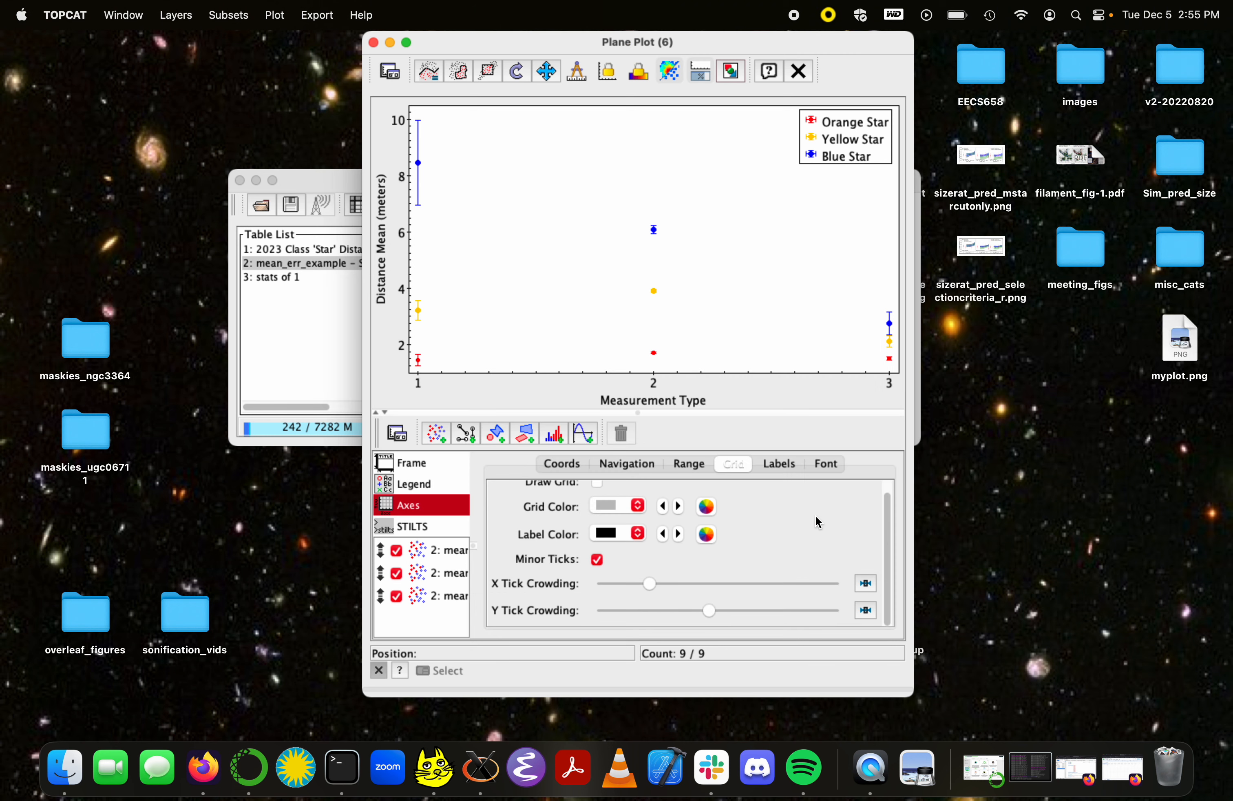
double_click(1190, 340)
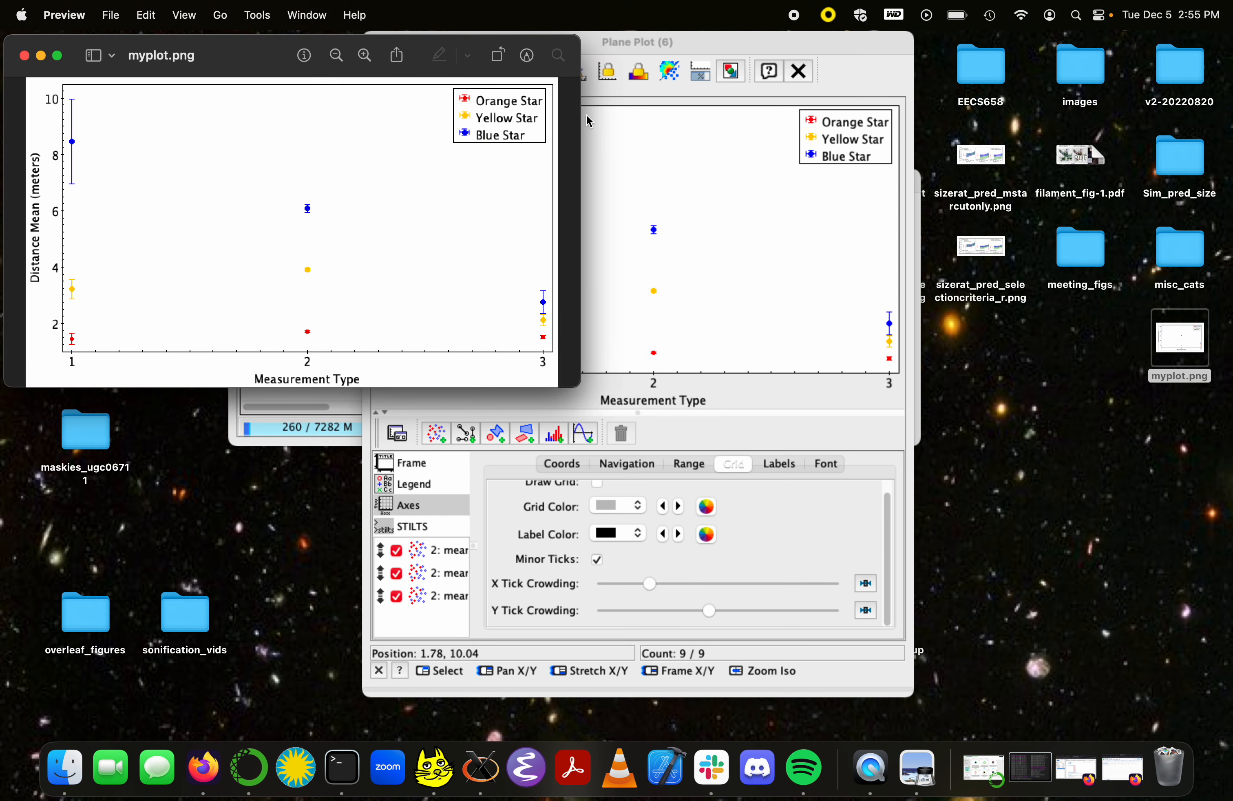
drag(221, 52, 514, 59)
drag(575, 83, 600, 93)
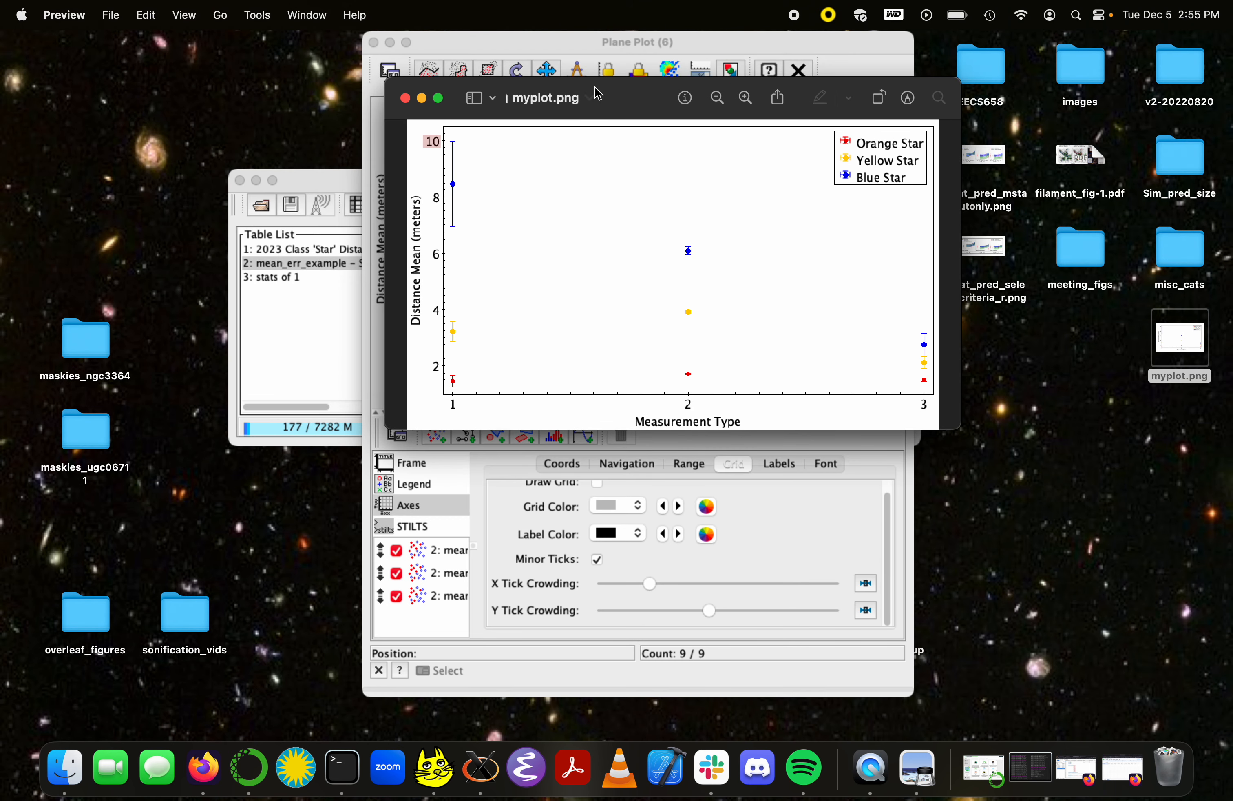